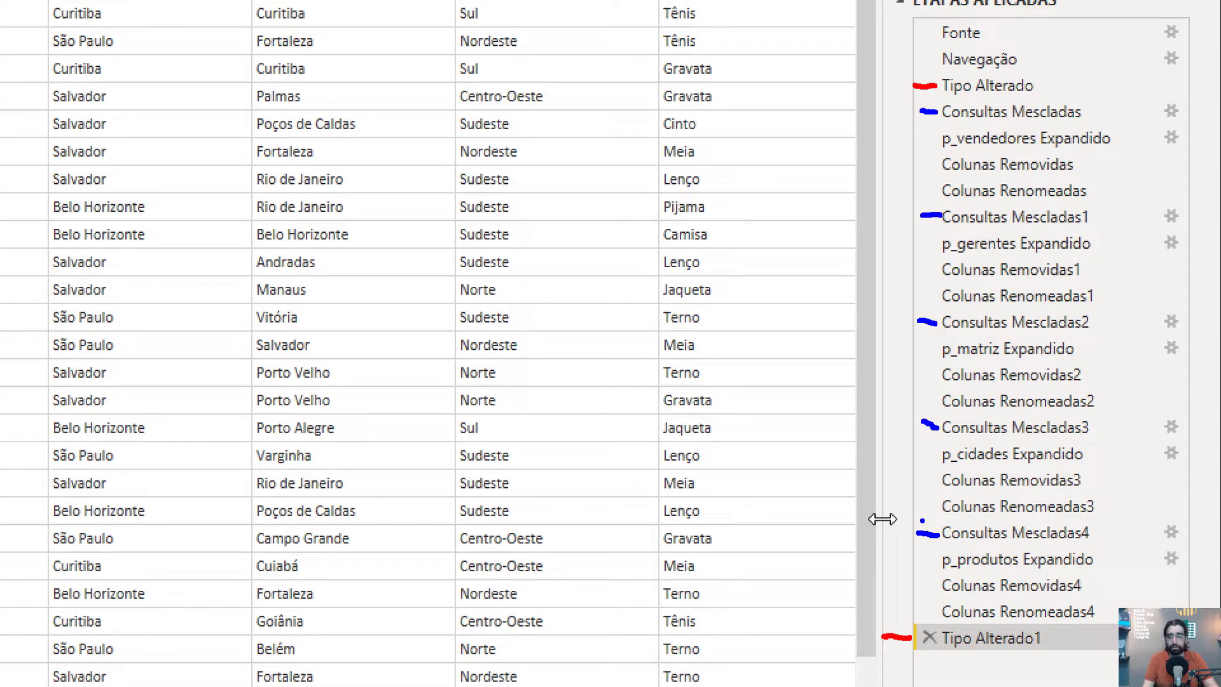
# Record a session diagnostic that covers refreshing the preview of the Vendas query, and stop the recording
pyautogui.press('Escape')
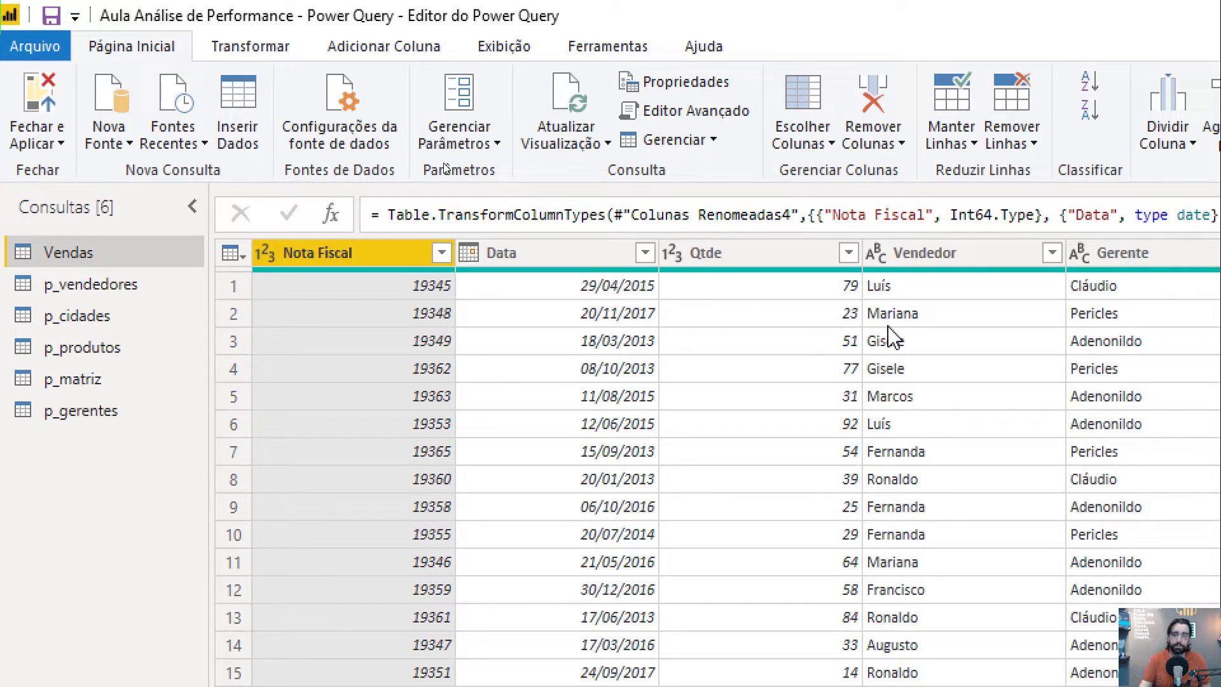
pyautogui.click(608, 48)
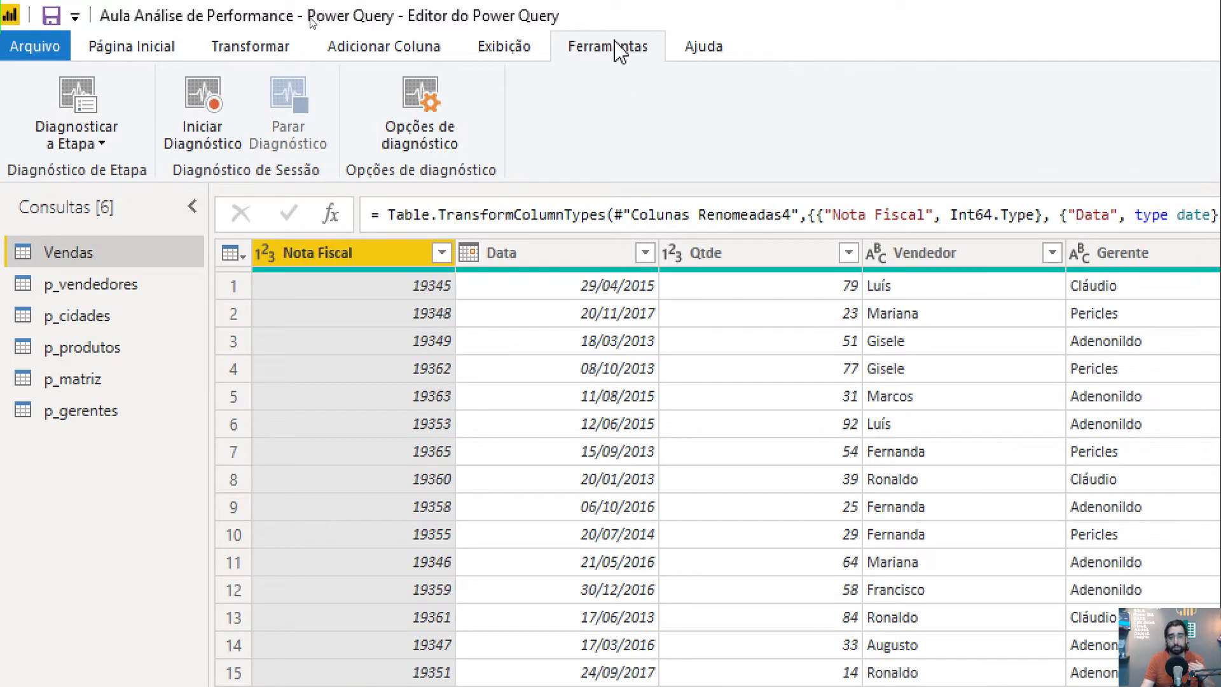
pyautogui.click(202, 111)
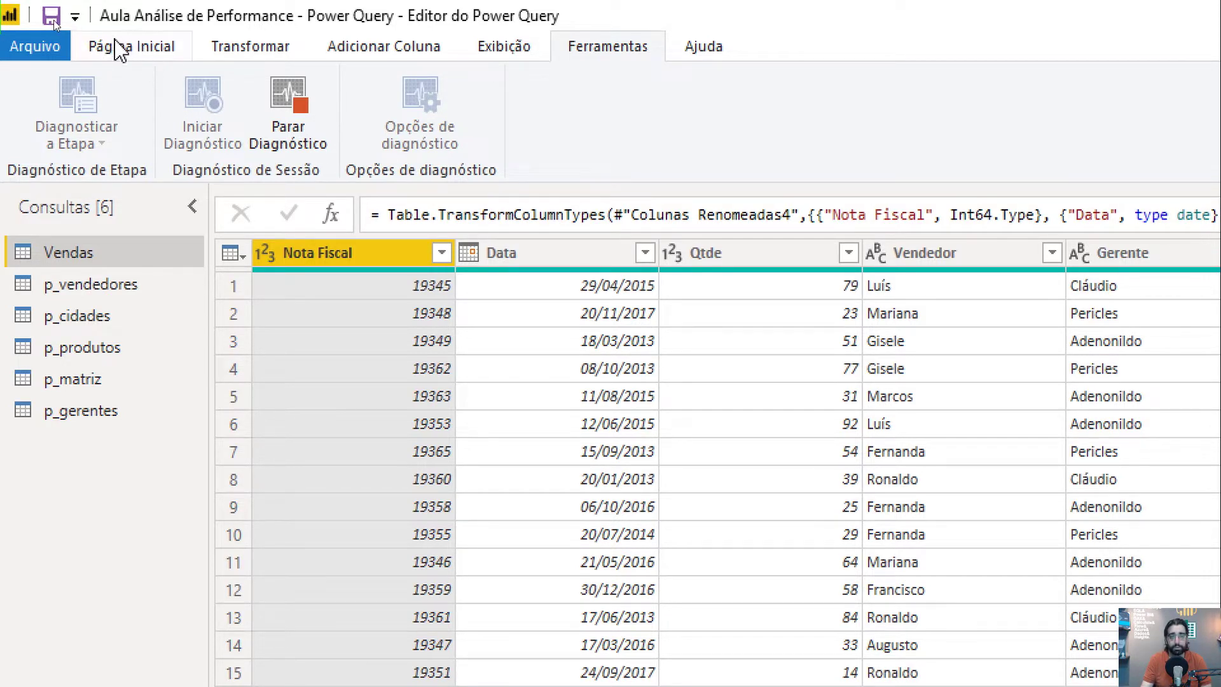
pyautogui.click(127, 54)
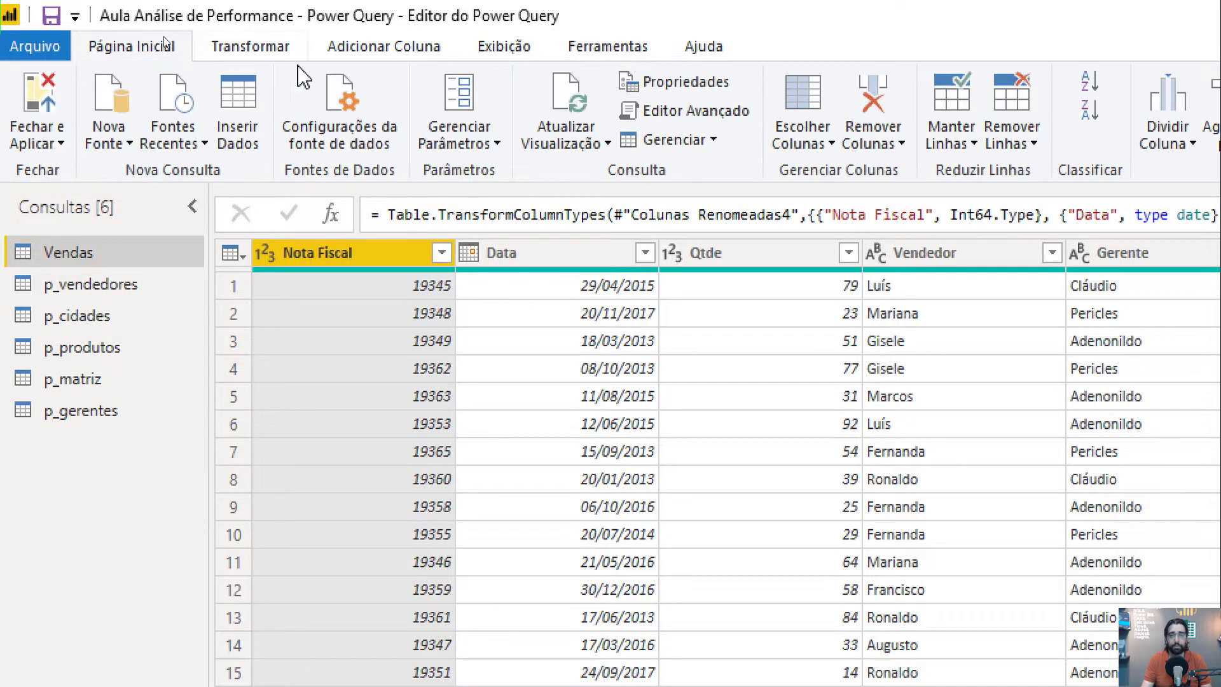
pyautogui.click(566, 98)
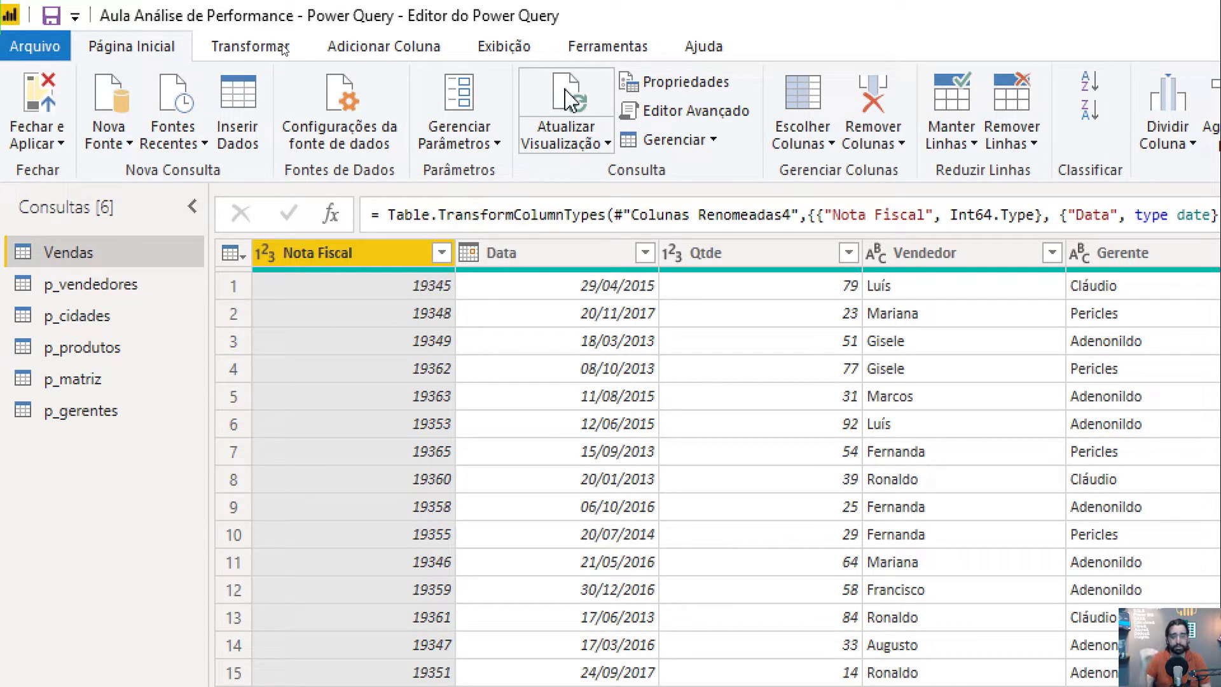
pyautogui.click(599, 50)
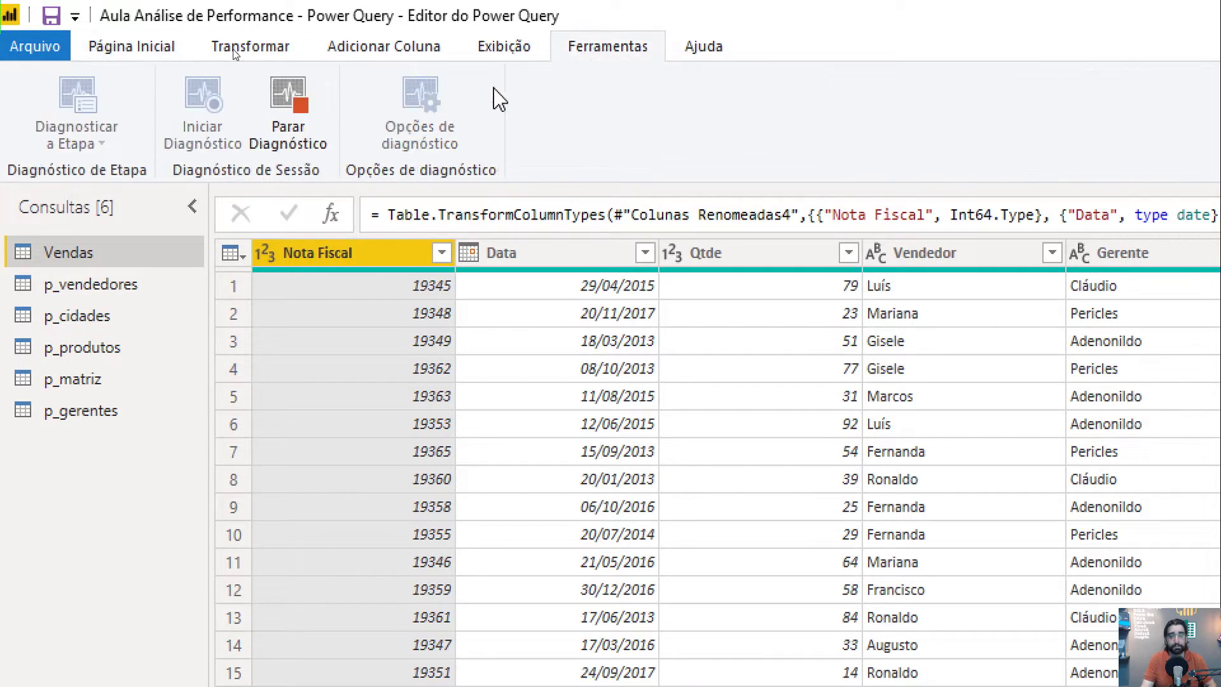
pyautogui.click(289, 133)
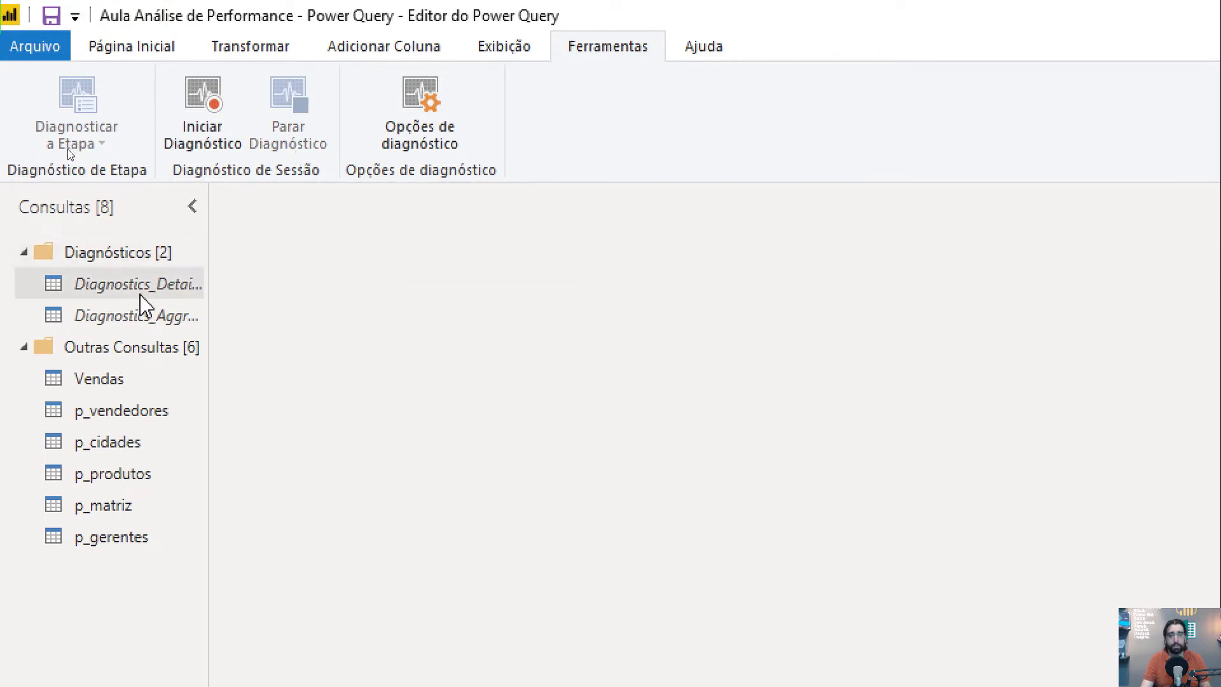
# Open the Diagnostics_Detailed query and examine its columns, including start and end times, exclusive duration, path and process
pyautogui.moveTo(207, 272); pyautogui.dragTo(289, 279)
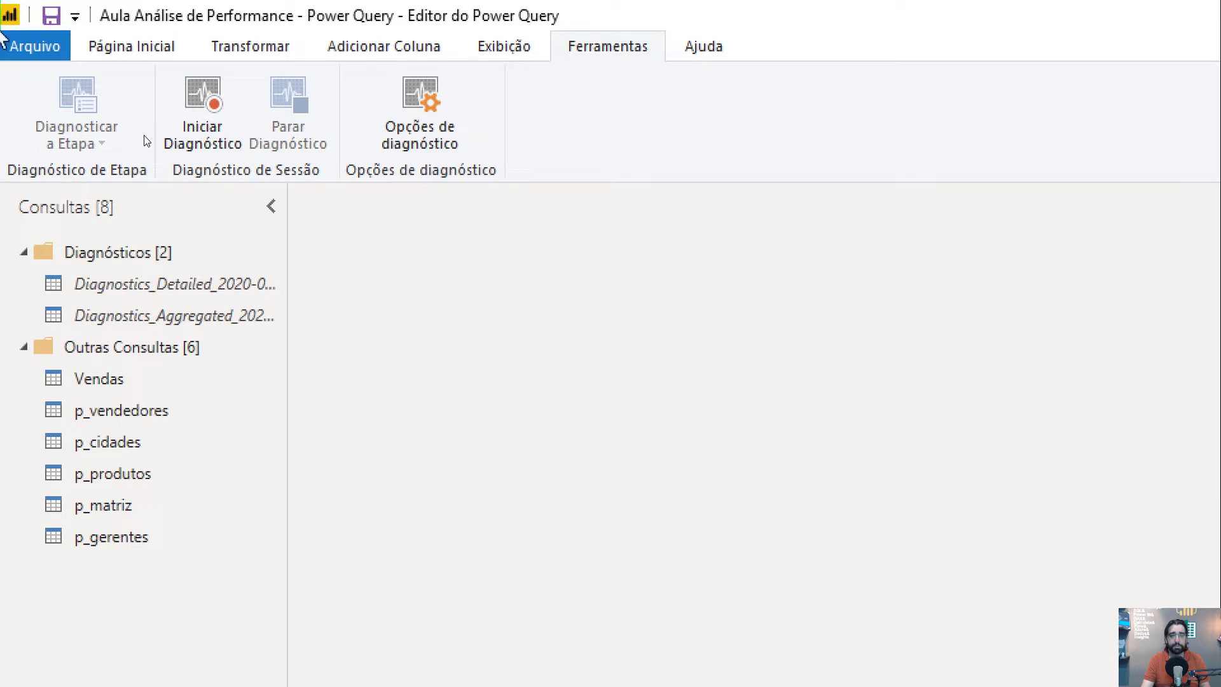
pyautogui.moveTo(284, 269); pyautogui.dragTo(410, 290)
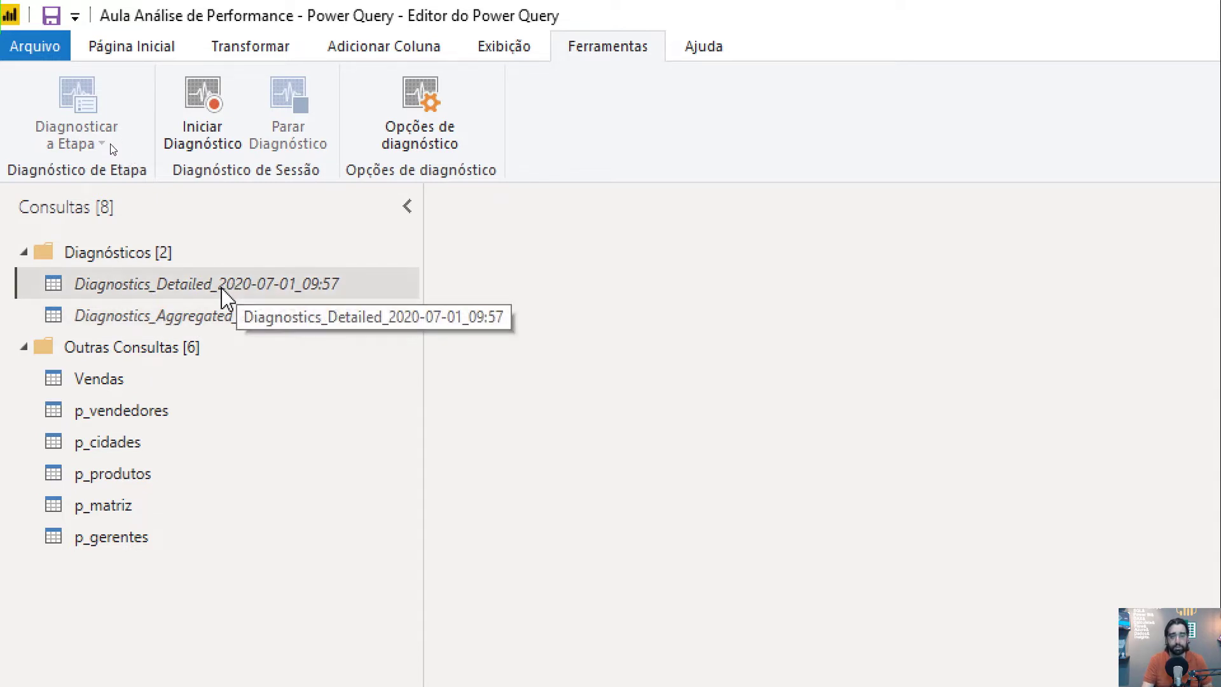
pyautogui.click(254, 292)
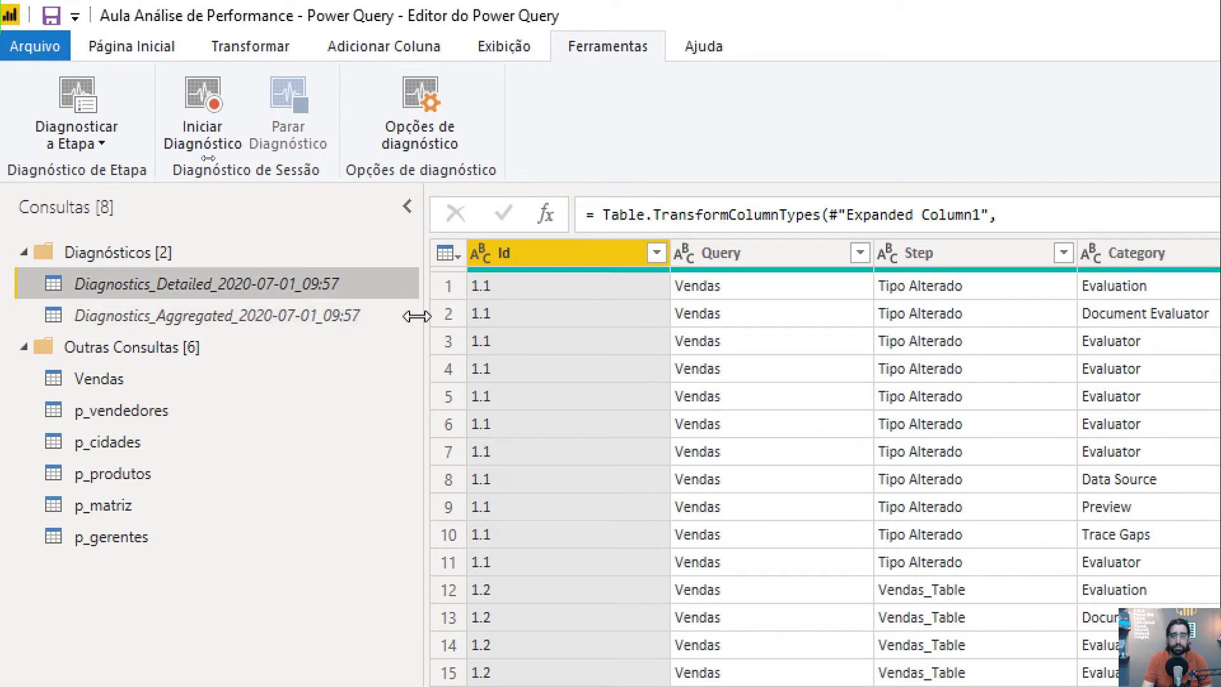
pyautogui.moveTo(417, 316); pyautogui.dragTo(342, 317)
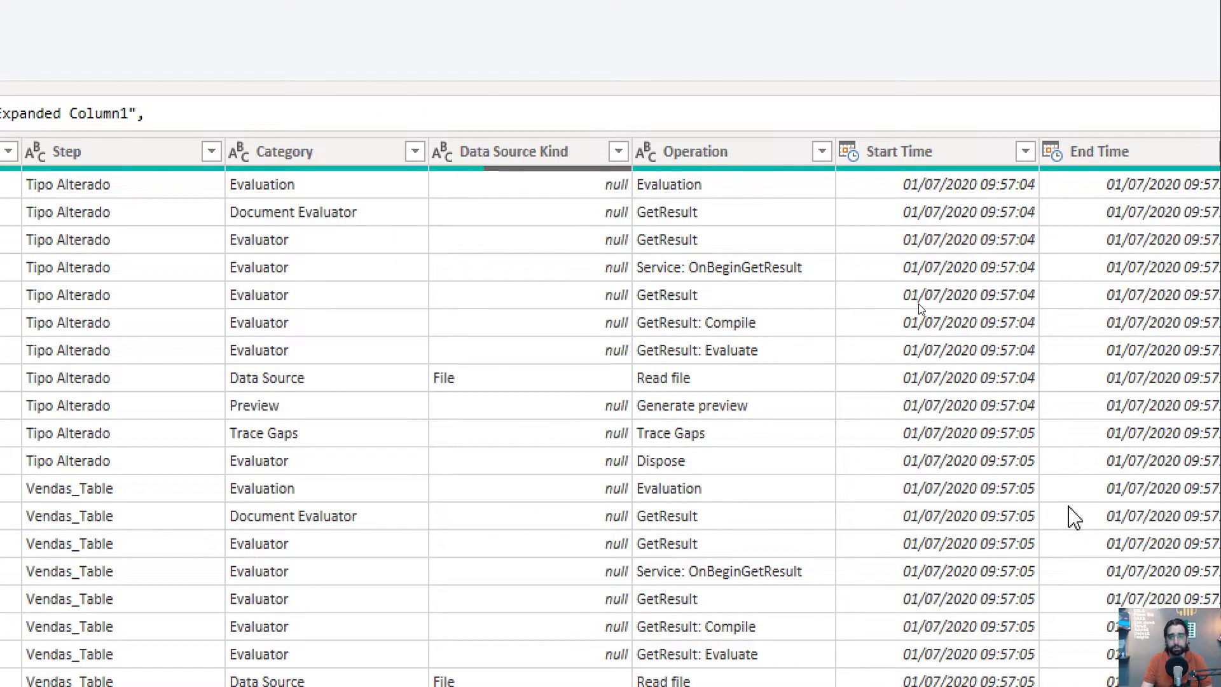
pyautogui.hscroll(10, 910, 295)
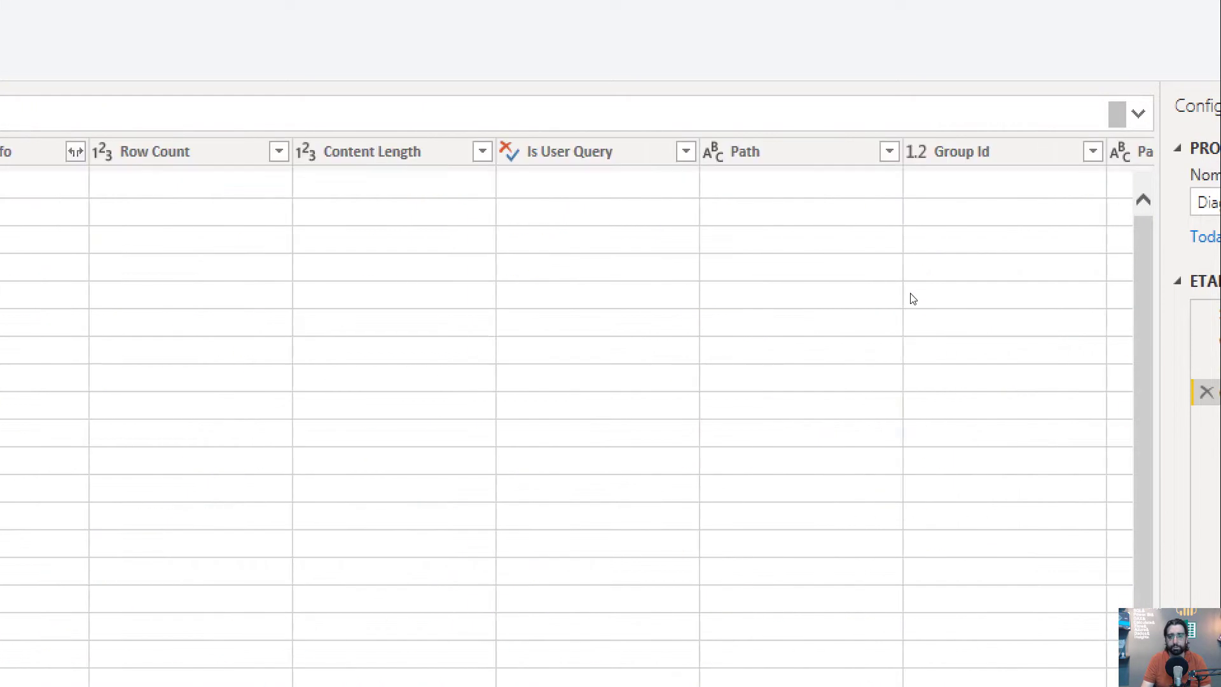
pyautogui.hscroll(-8, 913, 298)
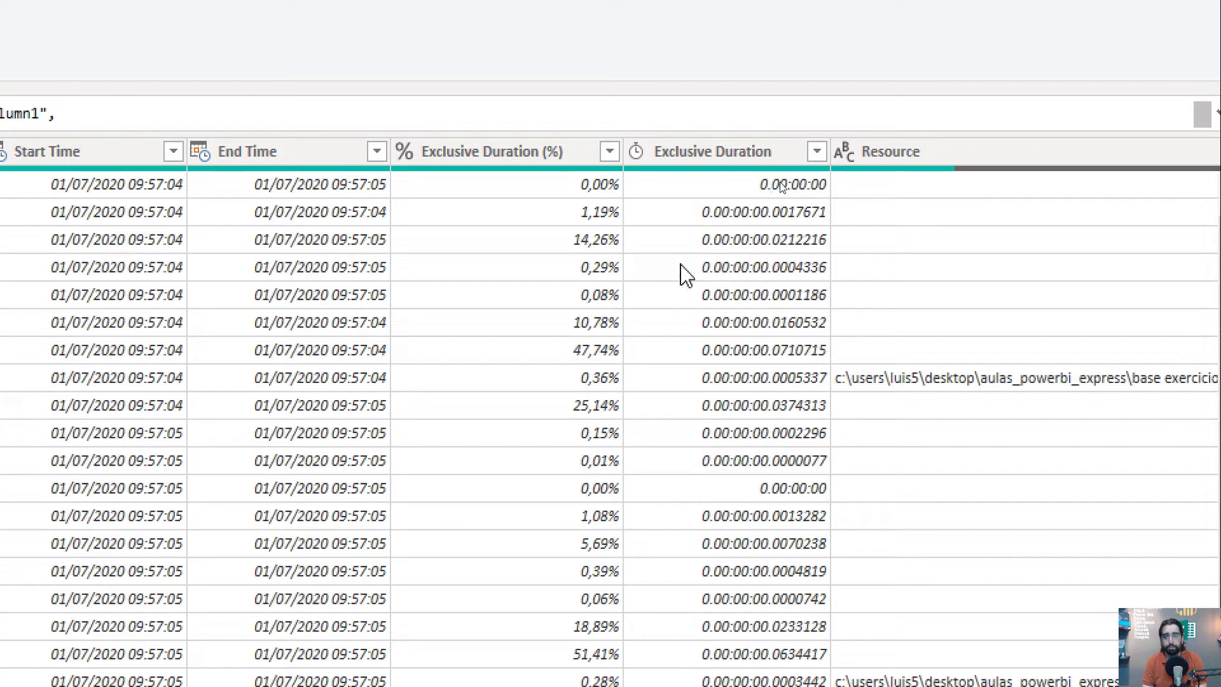
pyautogui.hscroll(10, 790, 332)
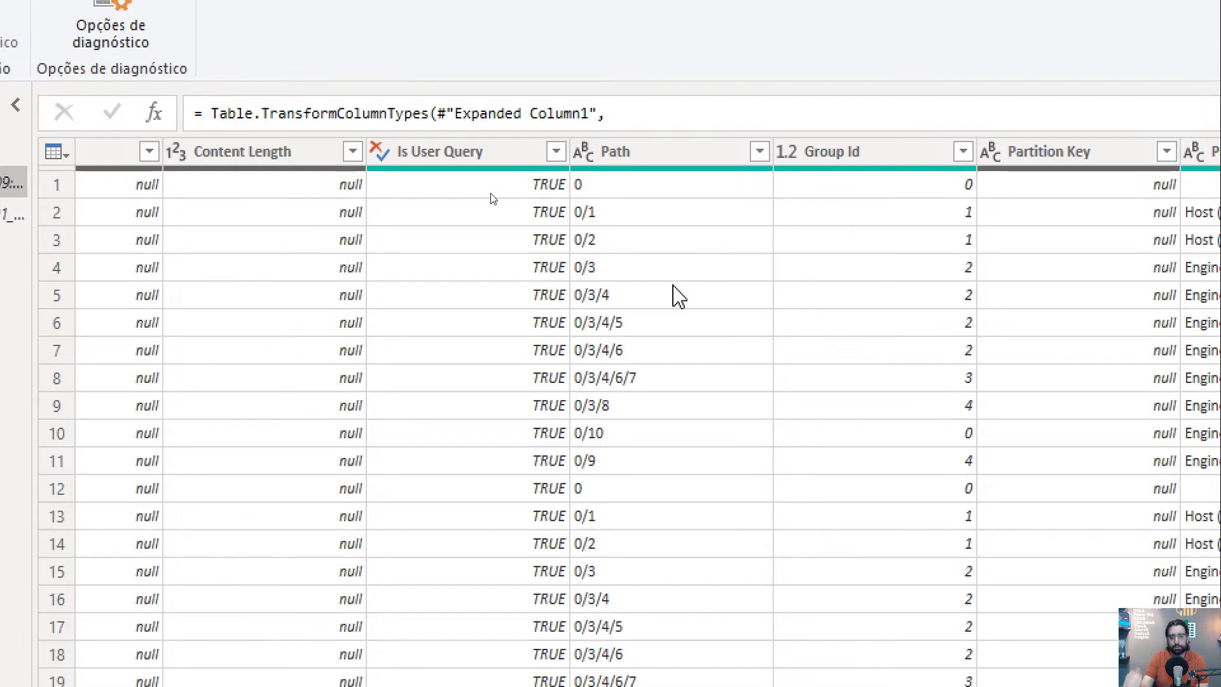
pyautogui.hscroll(3, 491, 192)
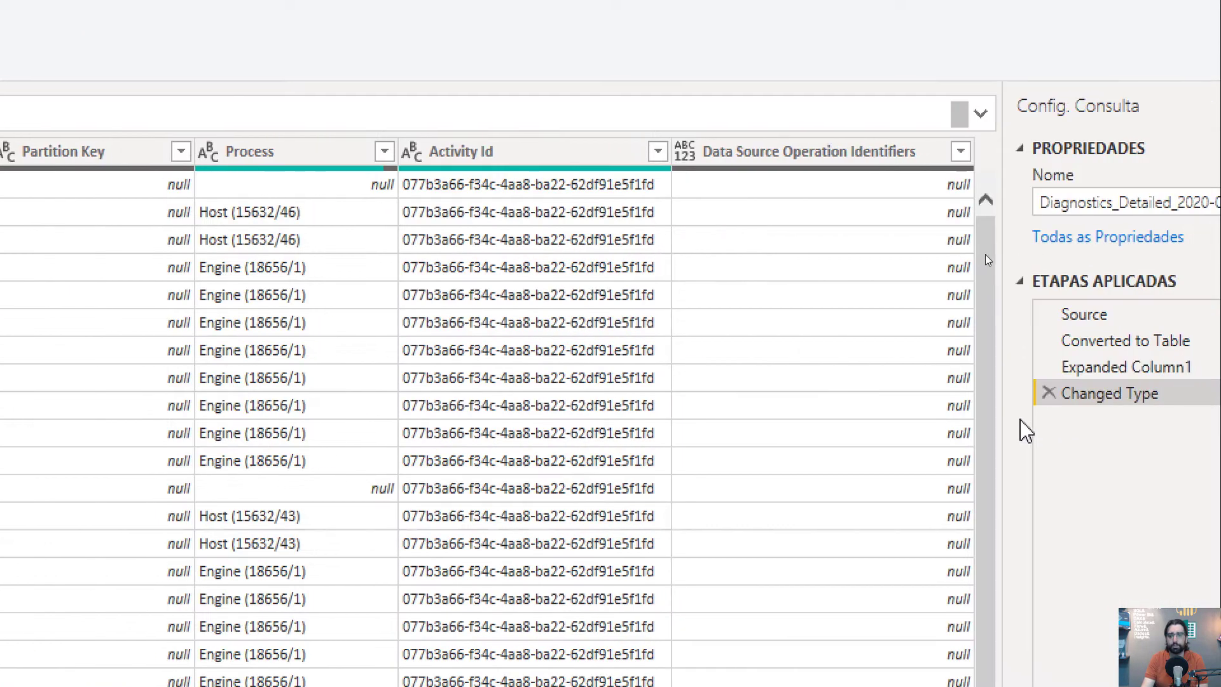
pyautogui.hscroll(10, 861, 239)
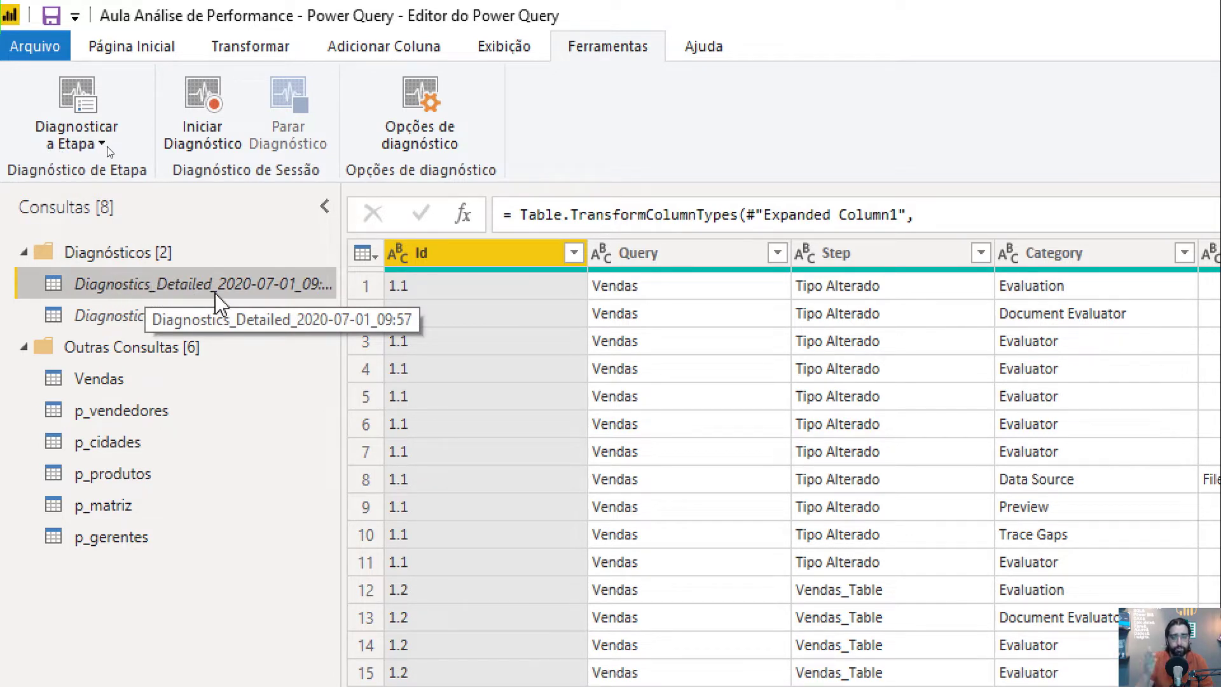
# Enable loading for both the Diagnostics_Detailed and Diagnostics_Aggregated queries
pyautogui.rightClick(124, 289)
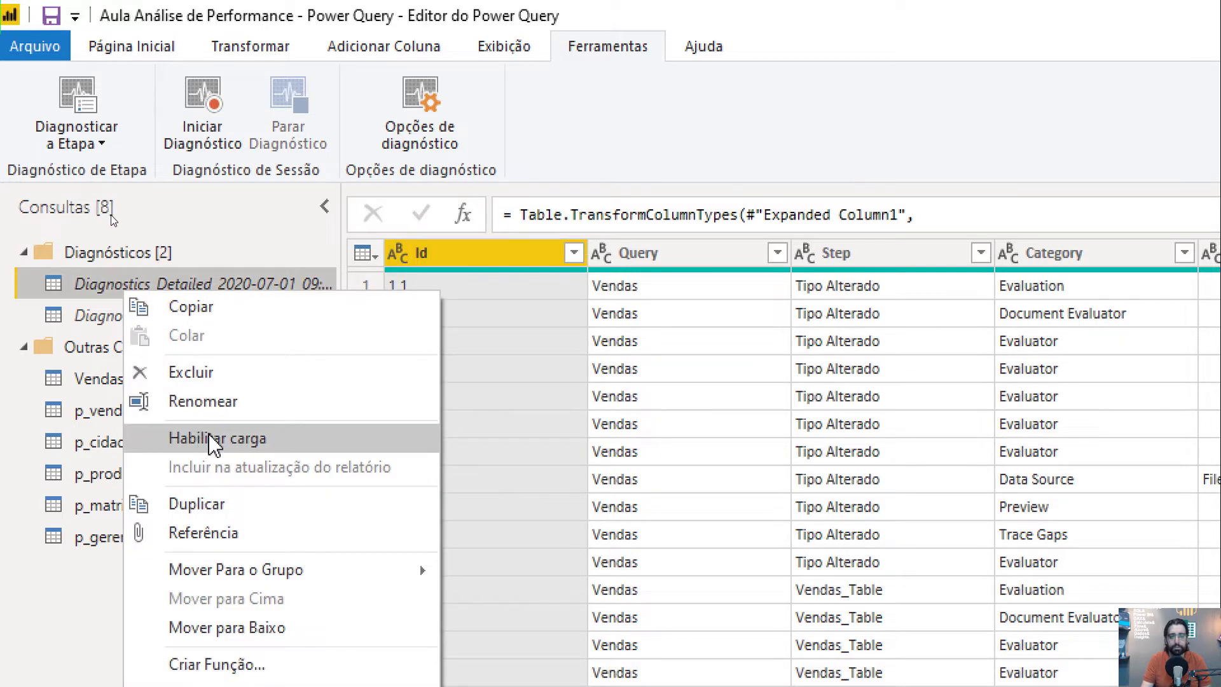
pyautogui.click(235, 439)
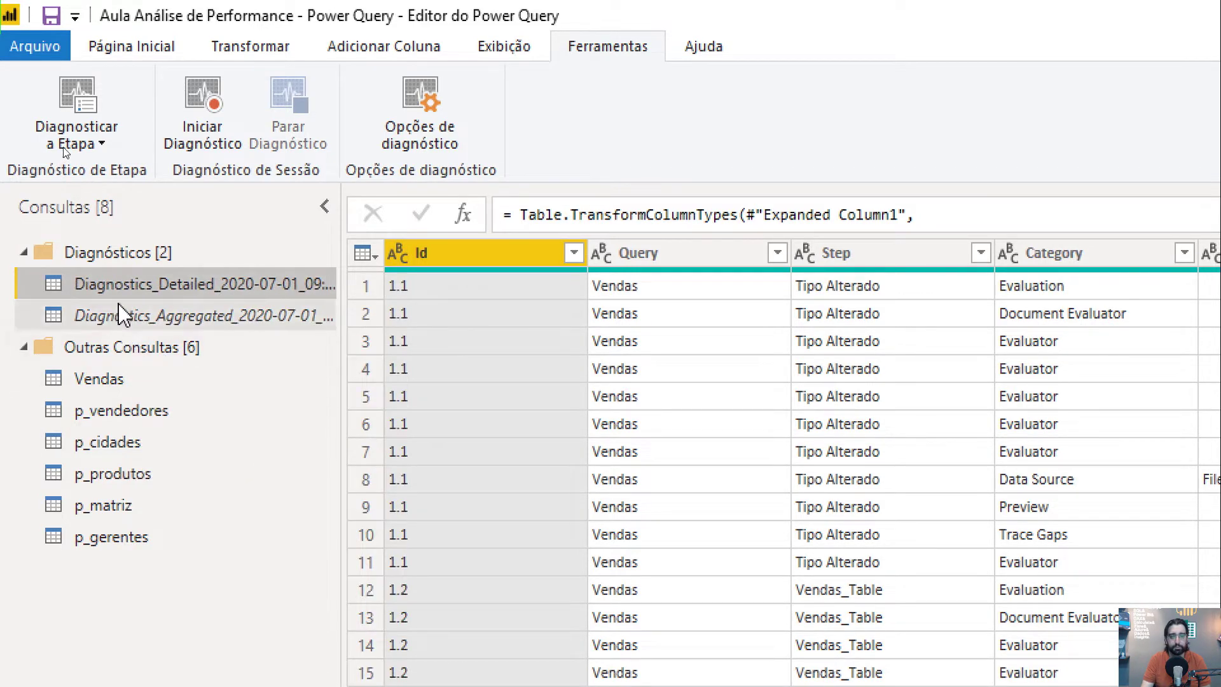
pyautogui.rightClick(107, 322)
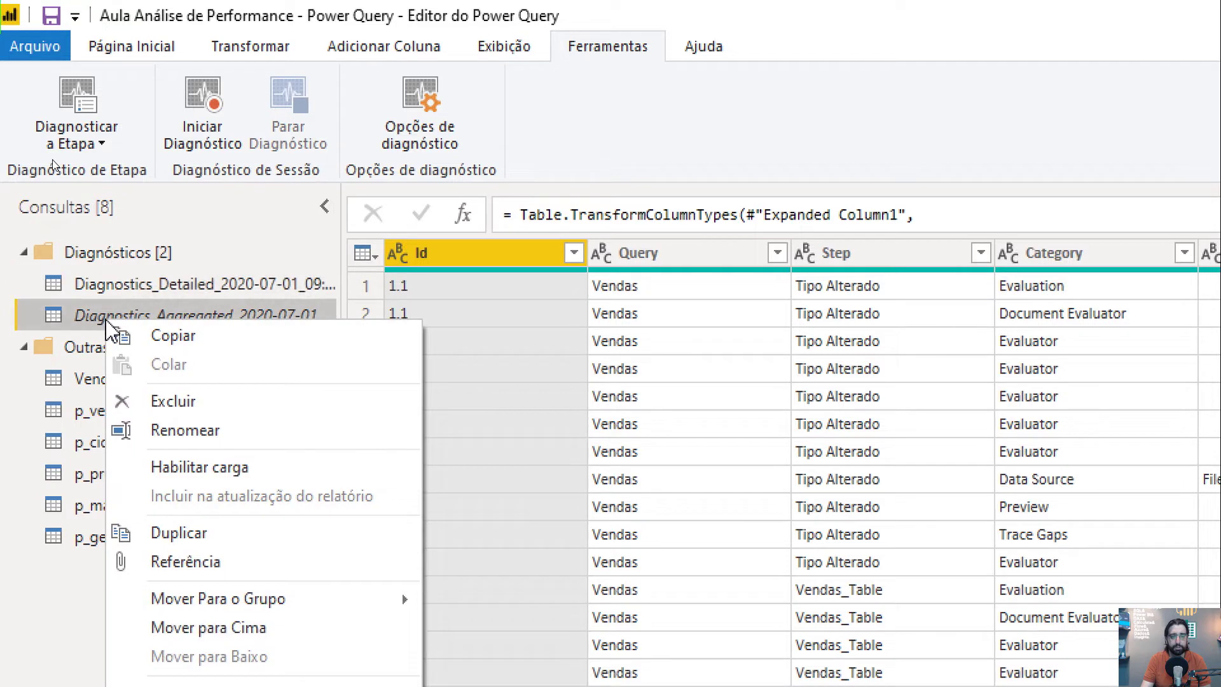
pyautogui.click(201, 471)
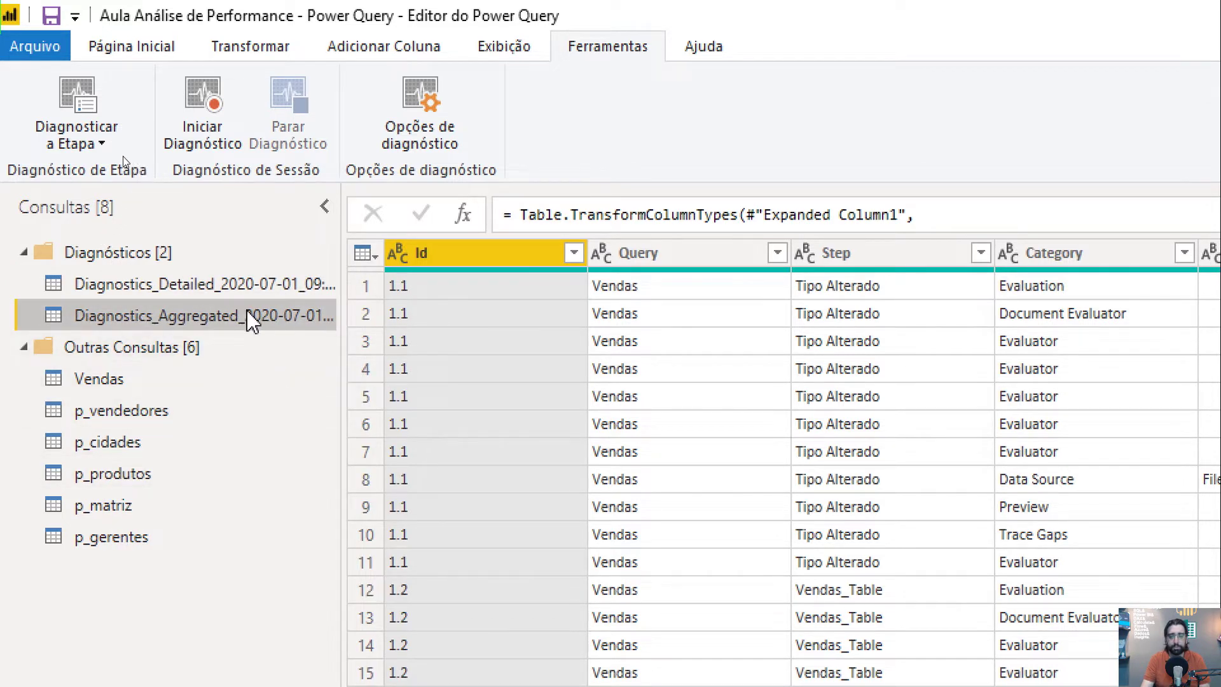
# Compare the rows of the detailed diagnostics query with those of the aggregated one
pyautogui.click(261, 292)
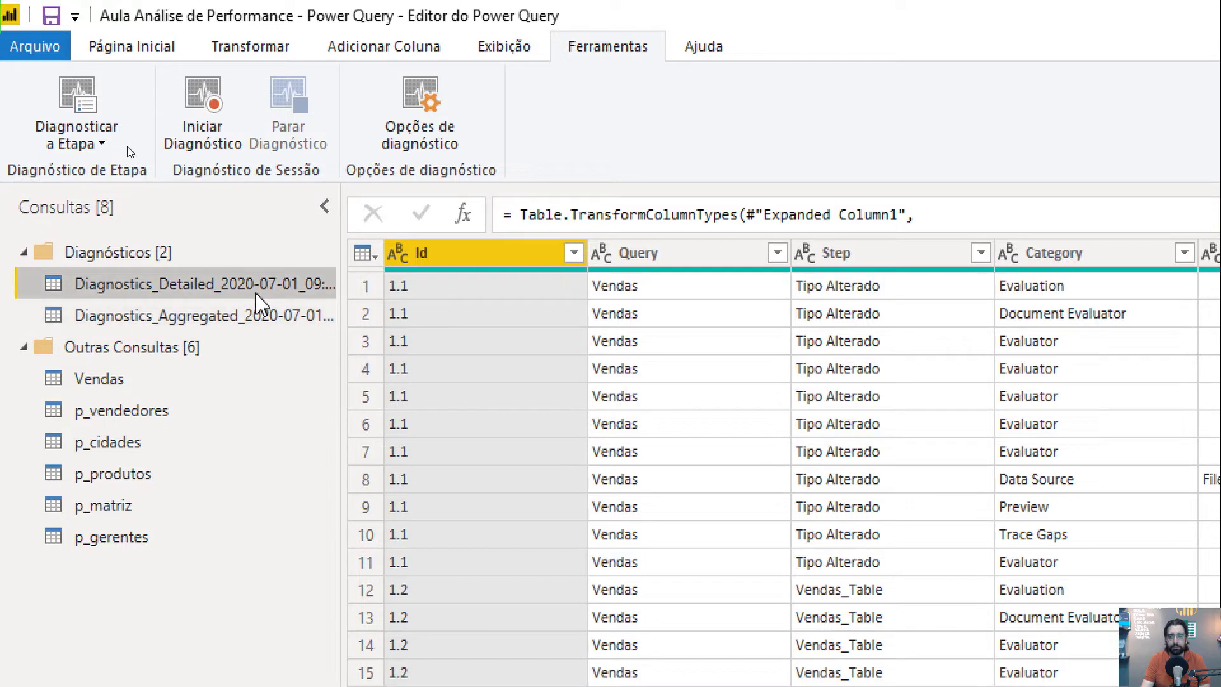
pyautogui.click(245, 318)
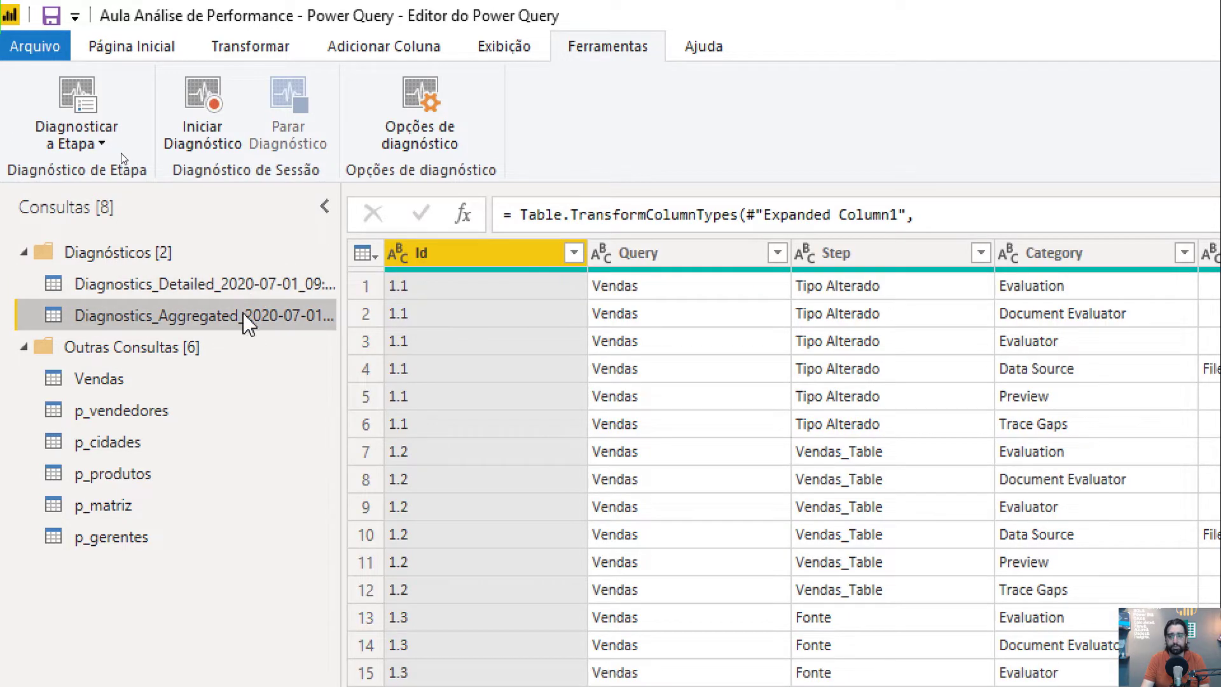
pyautogui.click(254, 287)
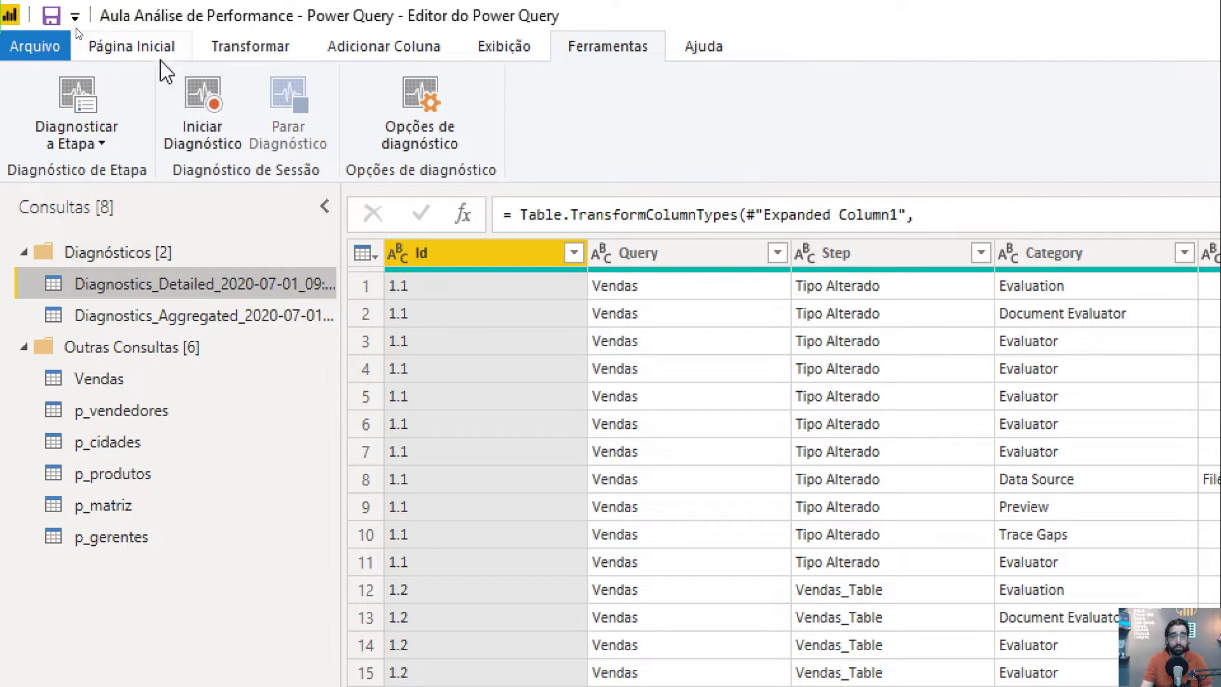
# Close and apply the query changes, and expand the Diagnostics_Detailed table to list its fields in the report
pyautogui.click(139, 47)
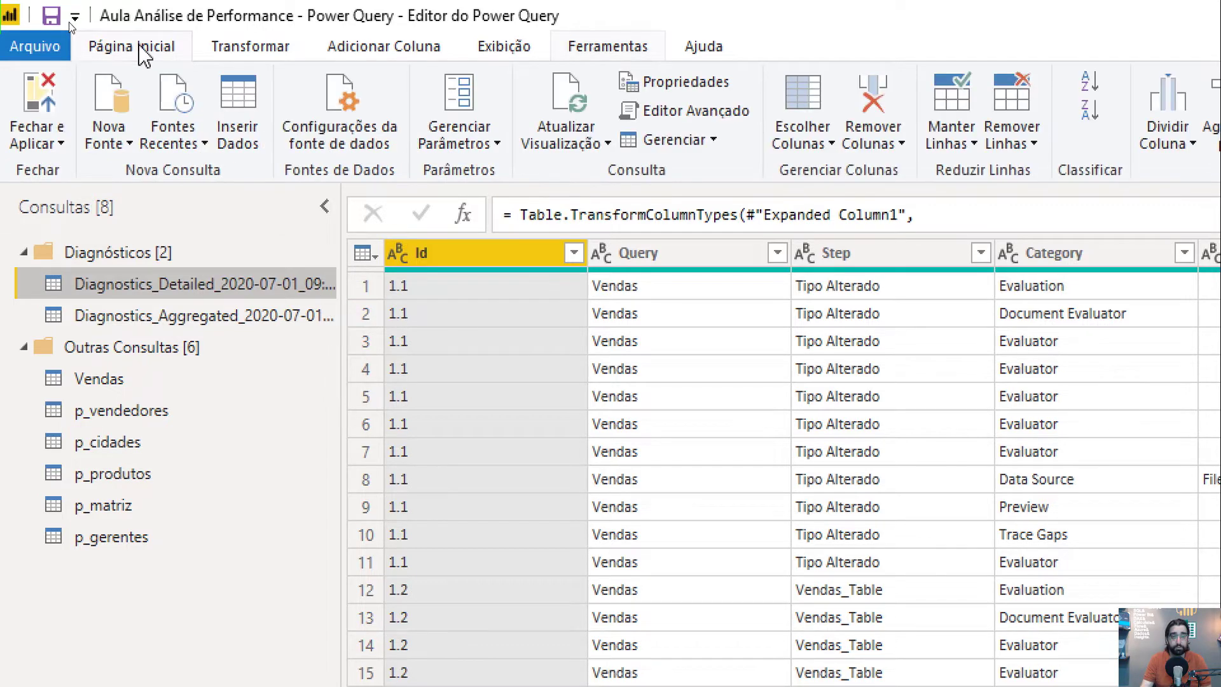
pyautogui.click(54, 99)
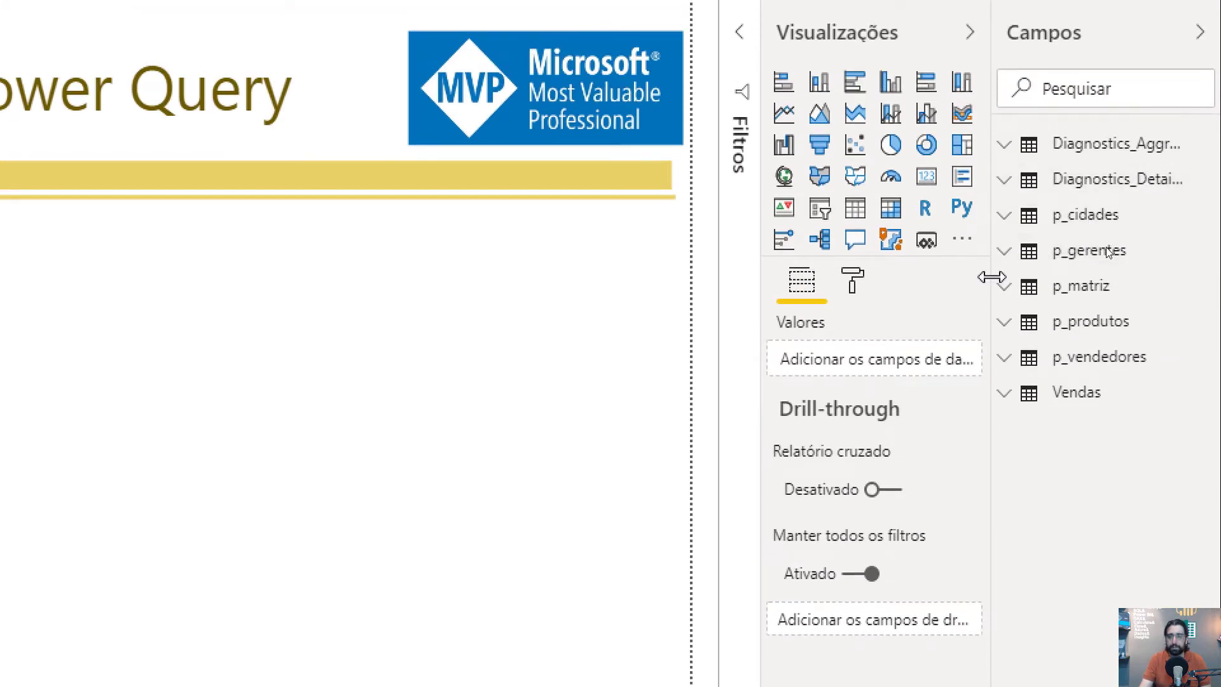
pyautogui.moveTo(995, 277); pyautogui.dragTo(809, 265)
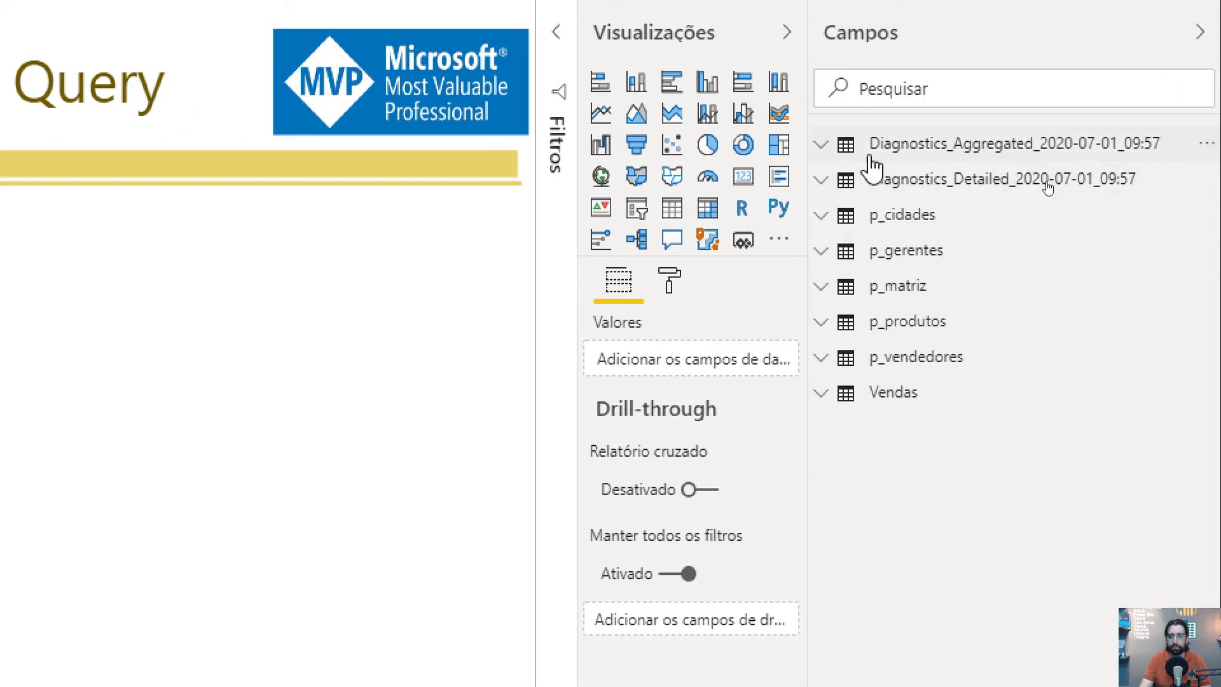
pyautogui.click(832, 190)
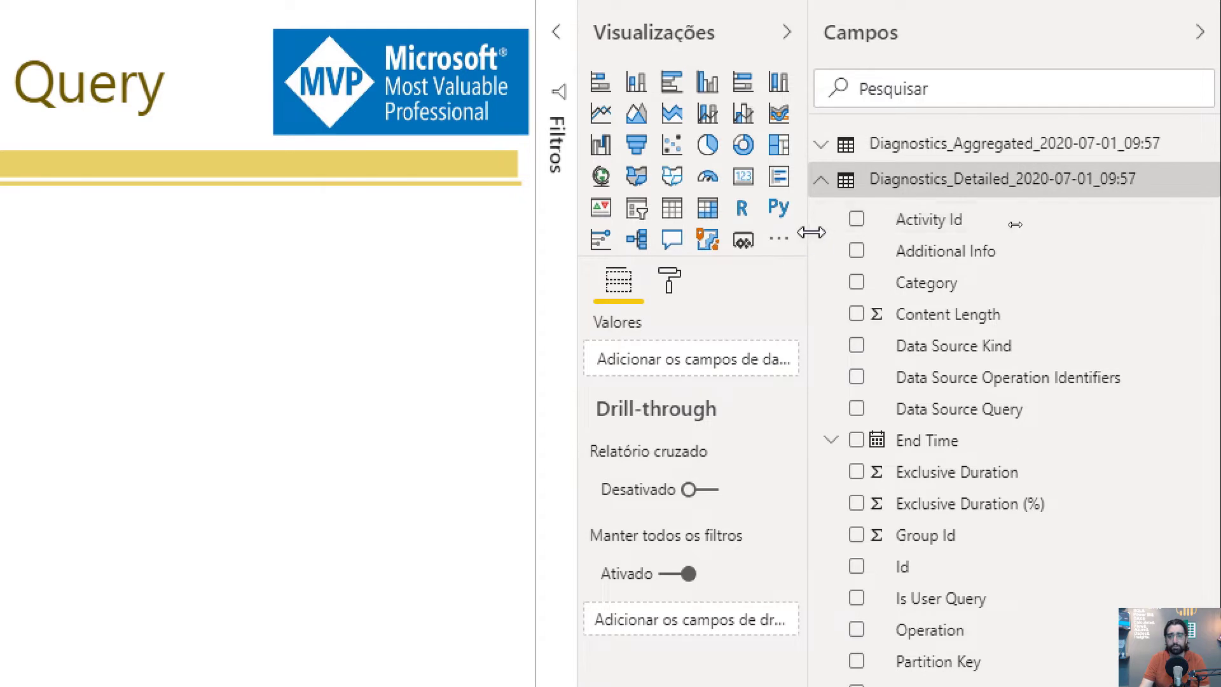
pyautogui.moveTo(808, 233); pyautogui.dragTo(992, 237)
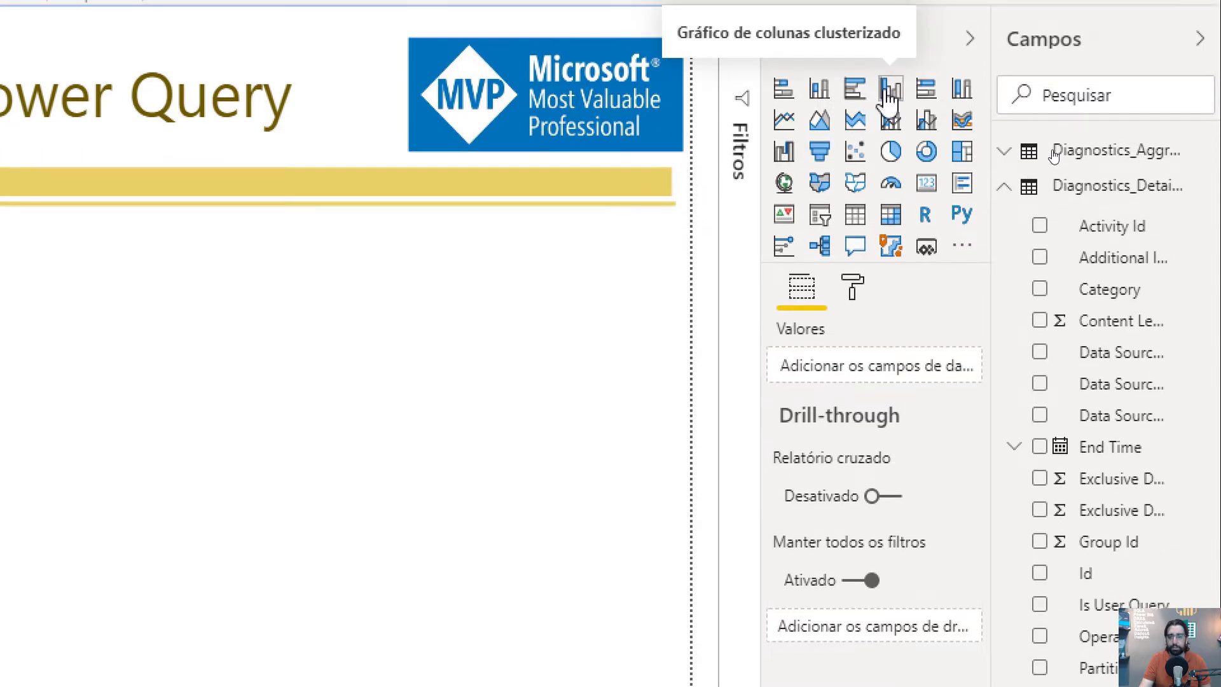
# Insert a clustered column chart with Step as axis and Exclusive Duration as values from the Diagnostics_Detailed table
pyautogui.click(889, 95)
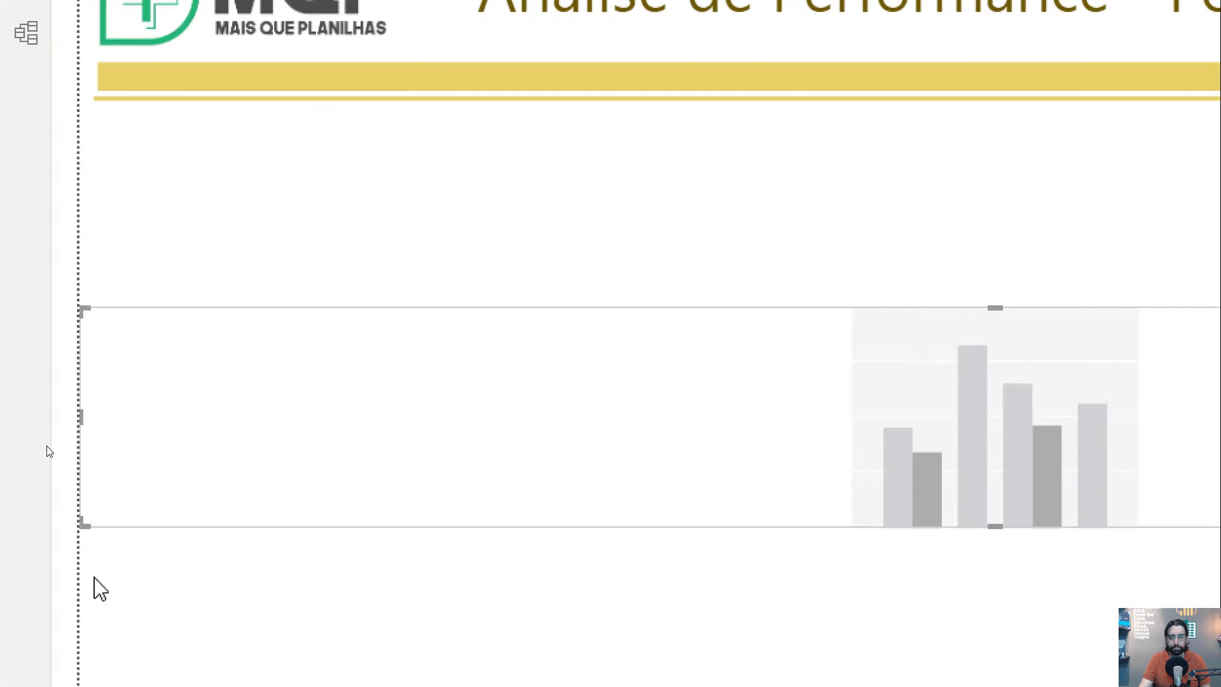
pyautogui.moveTo(84, 525); pyautogui.dragTo(1053, 635)
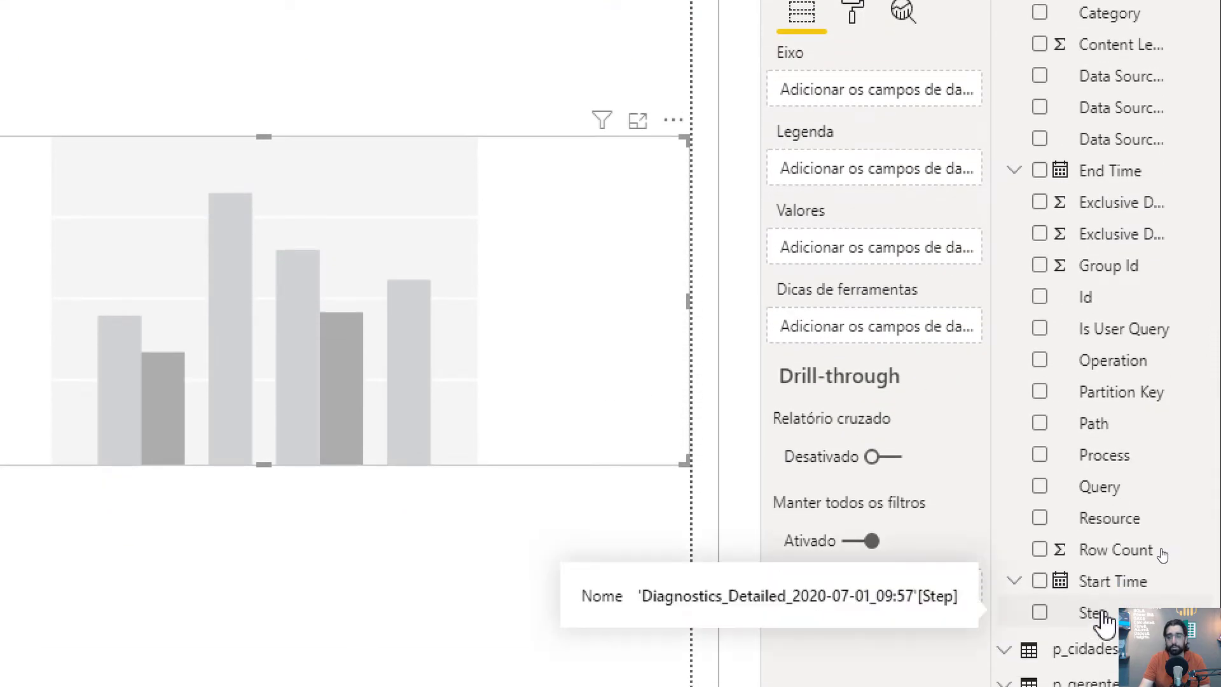
pyautogui.moveTo(1105, 623); pyautogui.dragTo(1085, 581)
pyautogui.moveTo(971, 348); pyautogui.dragTo(864, 101)
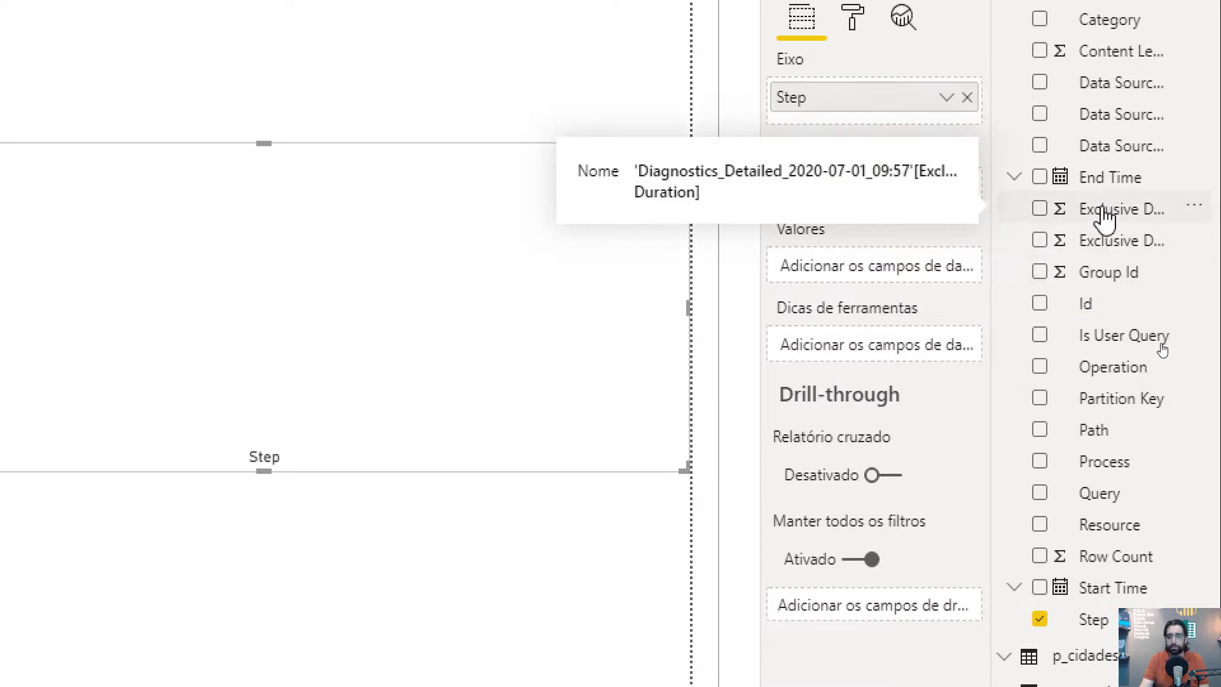
pyautogui.moveTo(1105, 218); pyautogui.dragTo(900, 273)
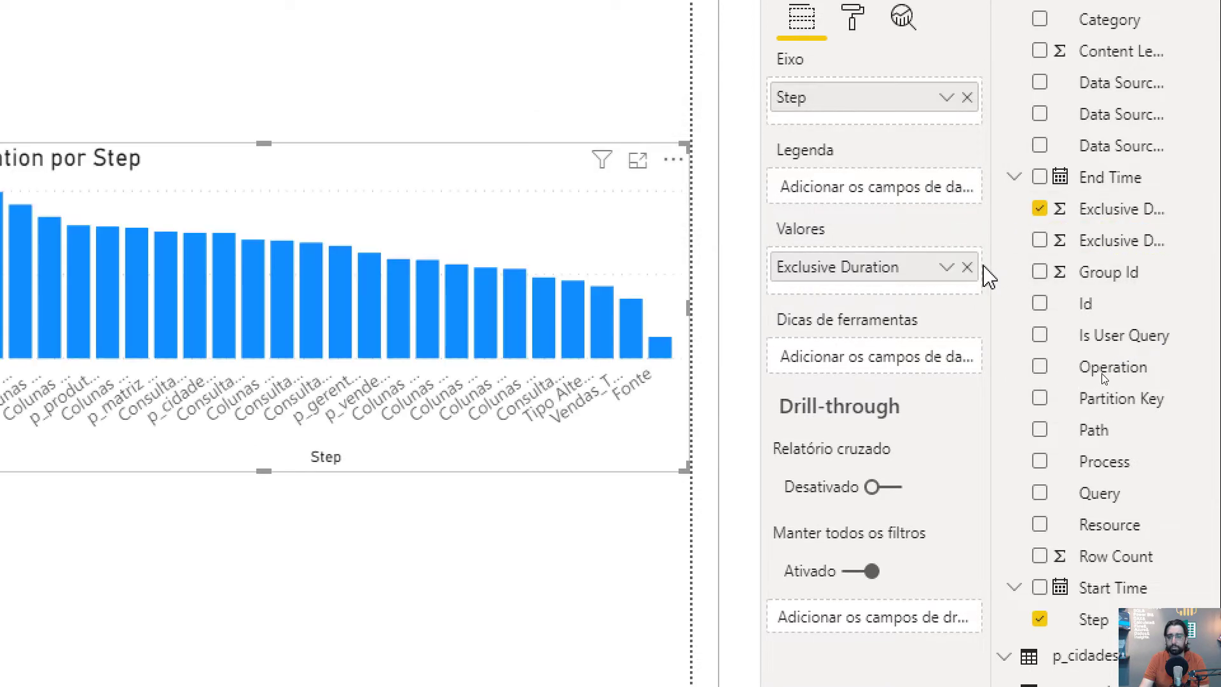
# Widen the field list and enlarge the column chart to the full page width, down to the page's lower edge
pyautogui.moveTo(995, 264); pyautogui.dragTo(881, 270)
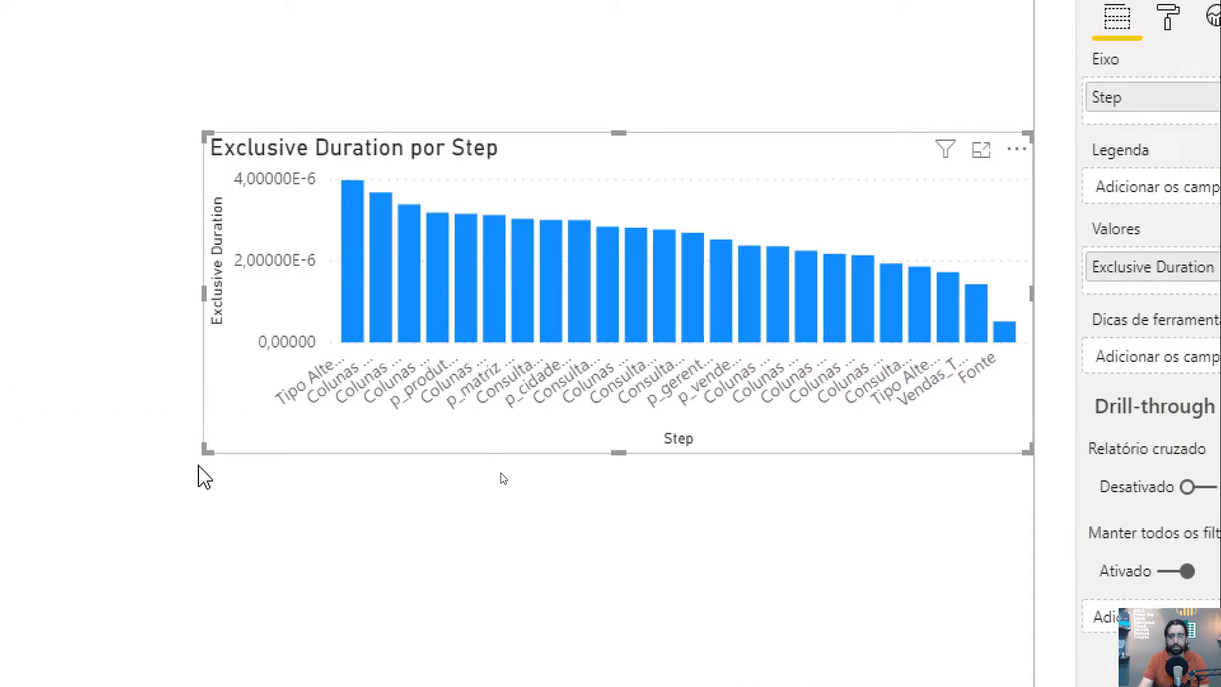
pyautogui.moveTo(208, 450); pyautogui.dragTo(156, 590)
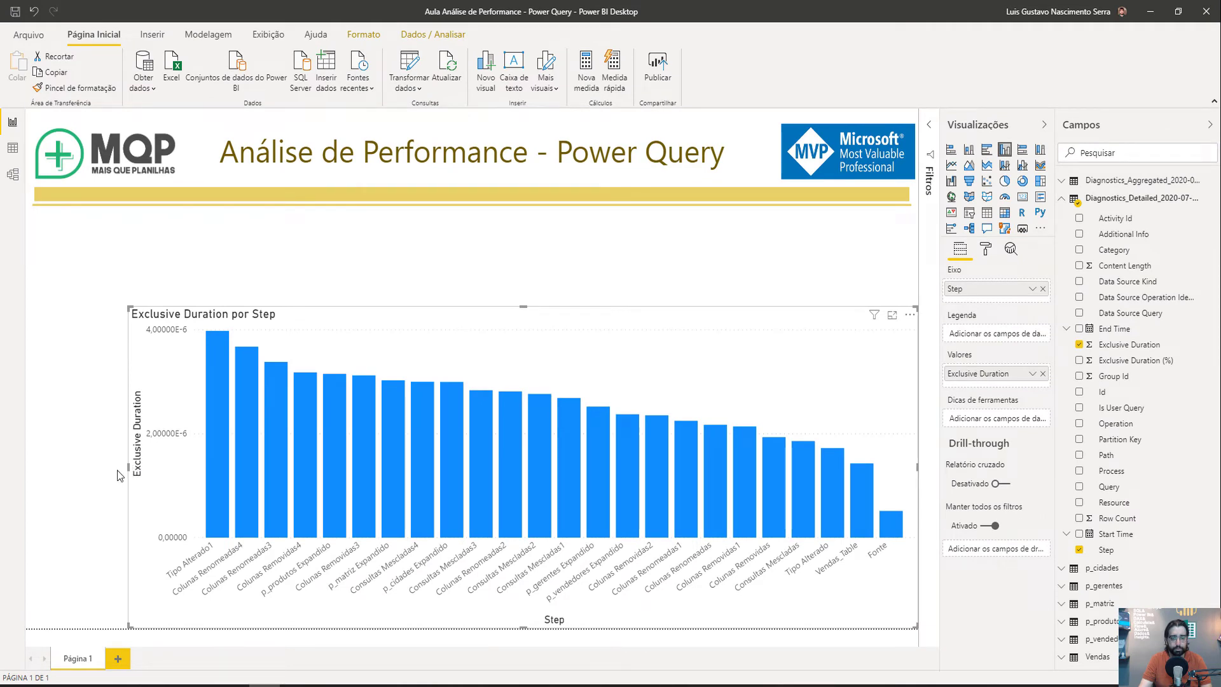
pyautogui.moveTo(127, 469); pyautogui.dragTo(27, 469)
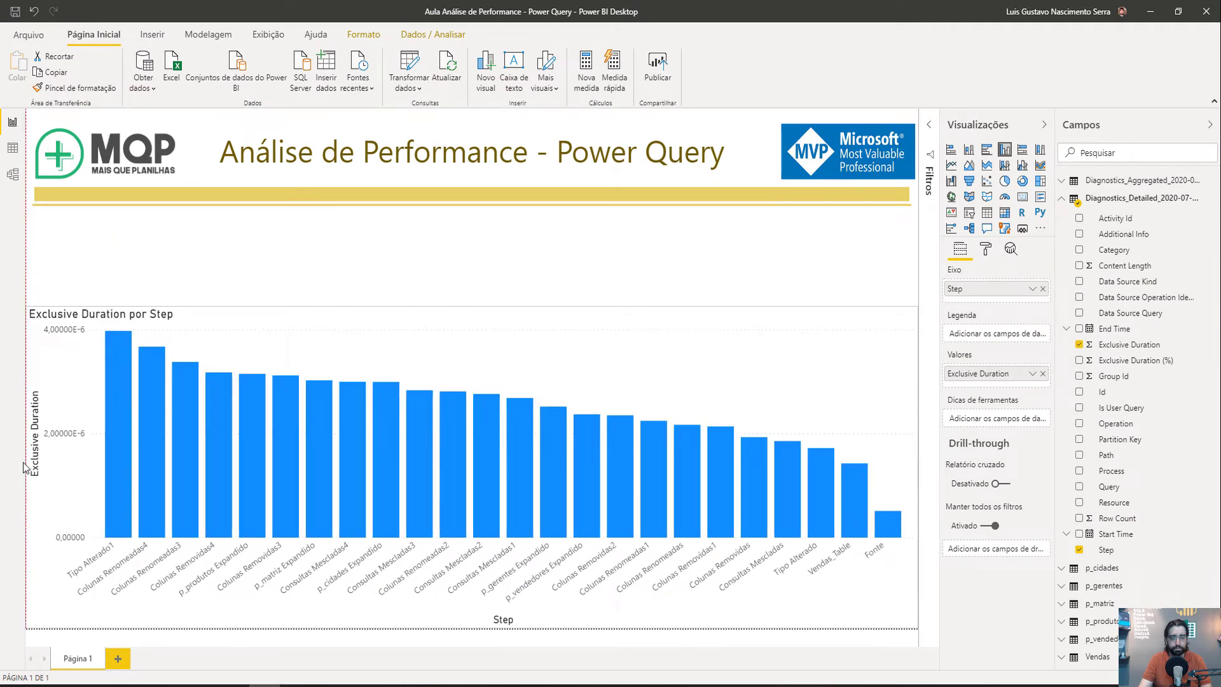
# Compare the exclusive durations of the query steps across the column chart, from Tipo Alterado1 through to Fonte
pyautogui.click(325, 282)
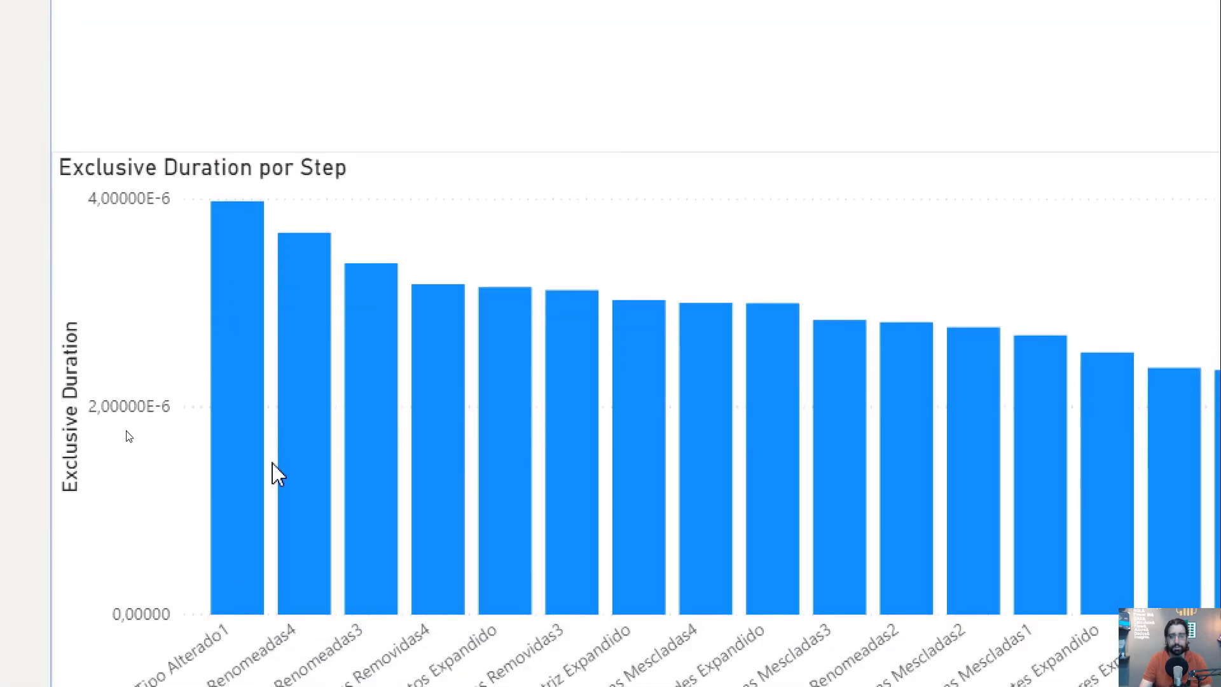
pyautogui.moveTo(231, 324)
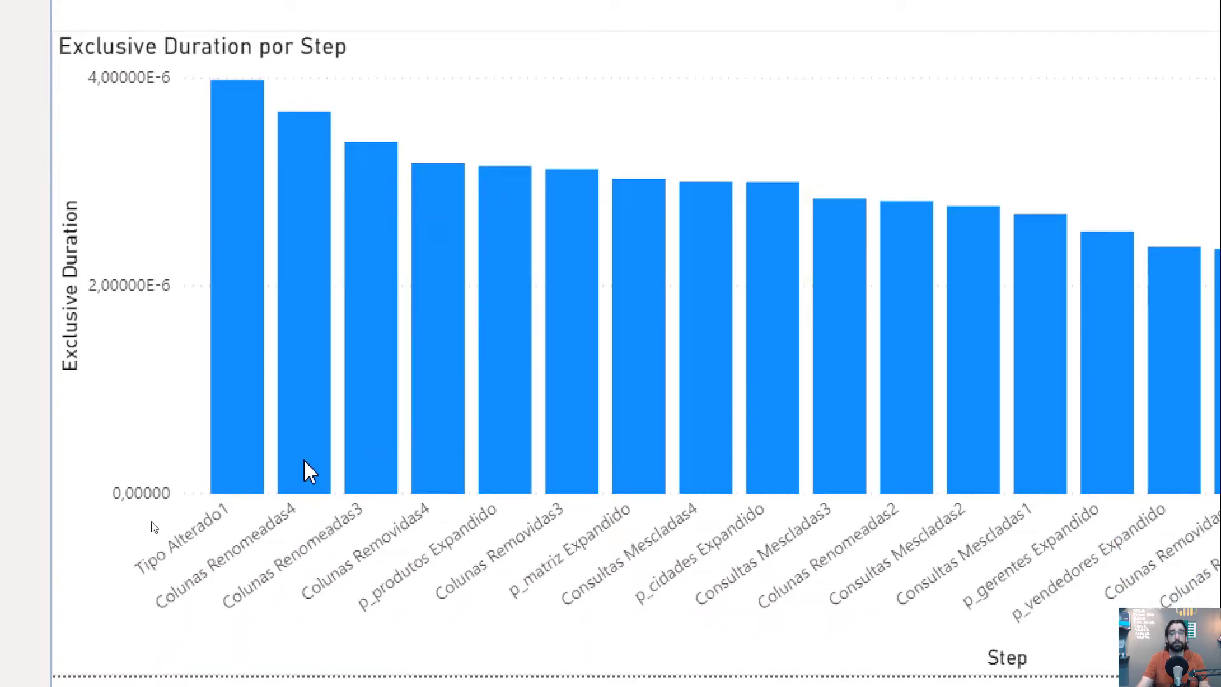
pyautogui.moveTo(304, 461)
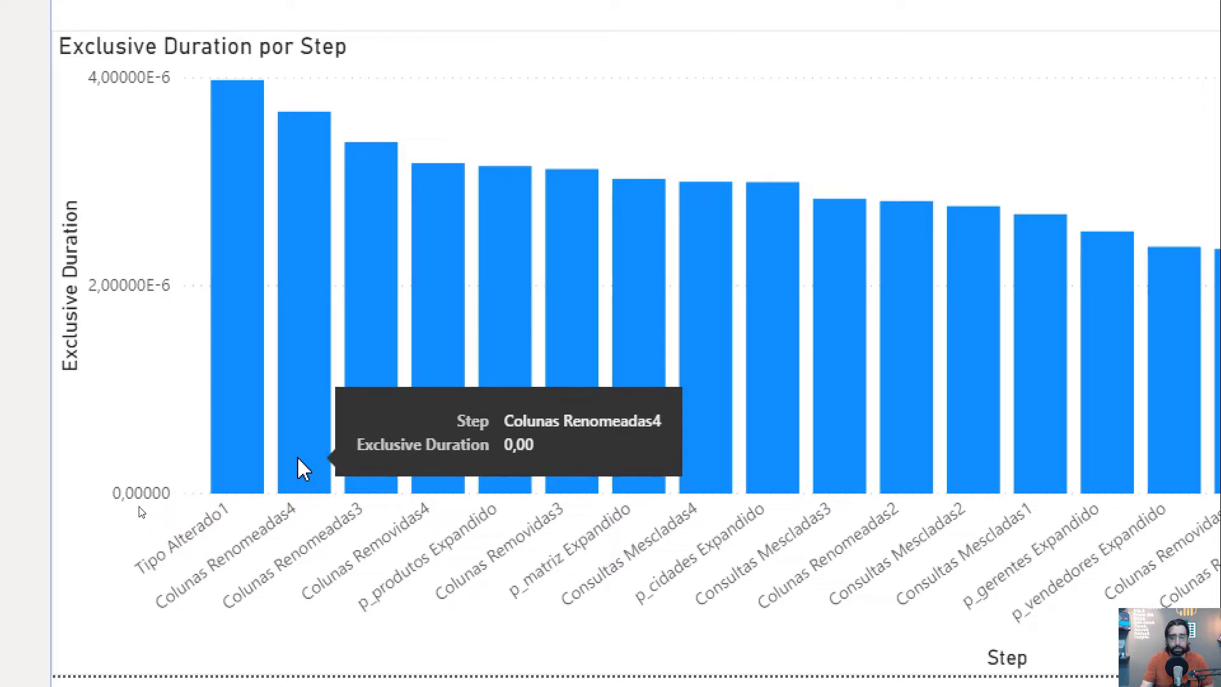
pyautogui.moveTo(250, 229)
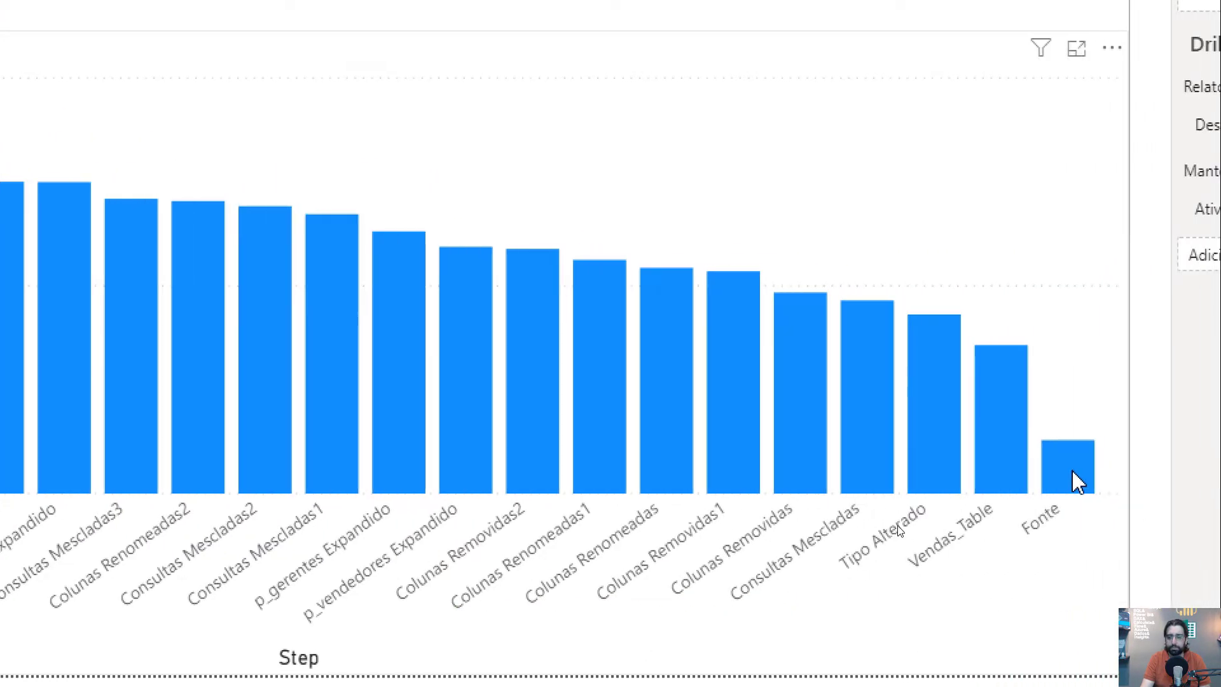
pyautogui.moveTo(919, 421)
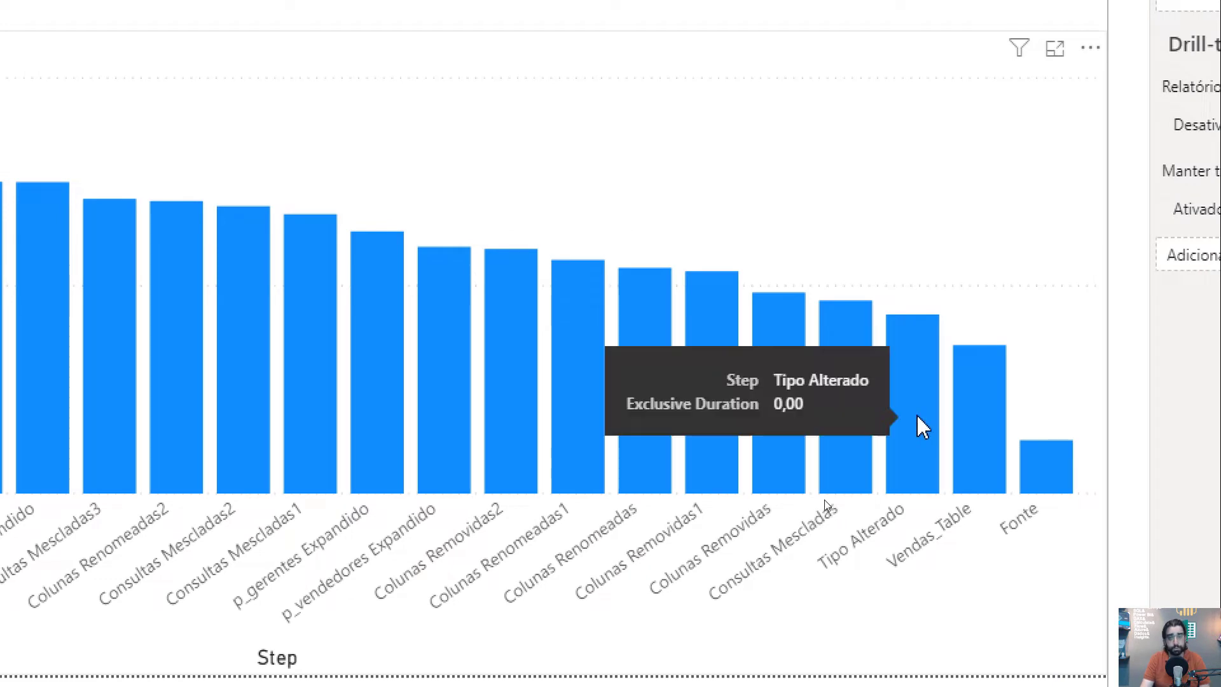
pyautogui.moveTo(1051, 471)
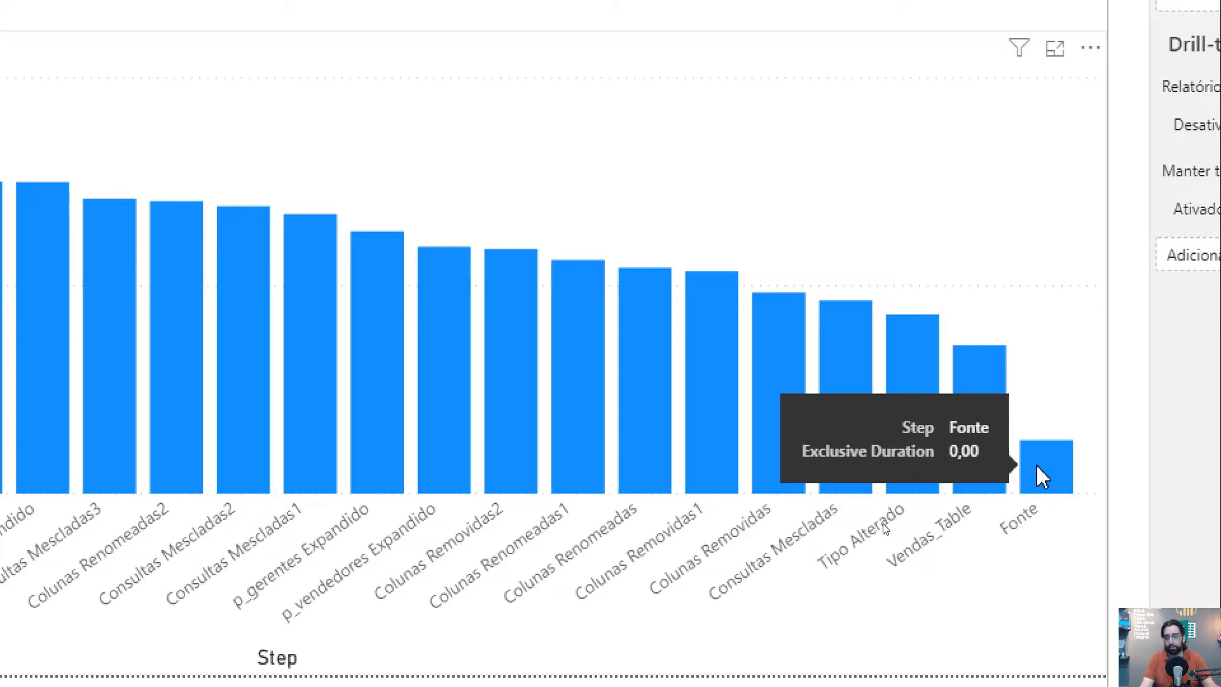
pyautogui.moveTo(1002, 455)
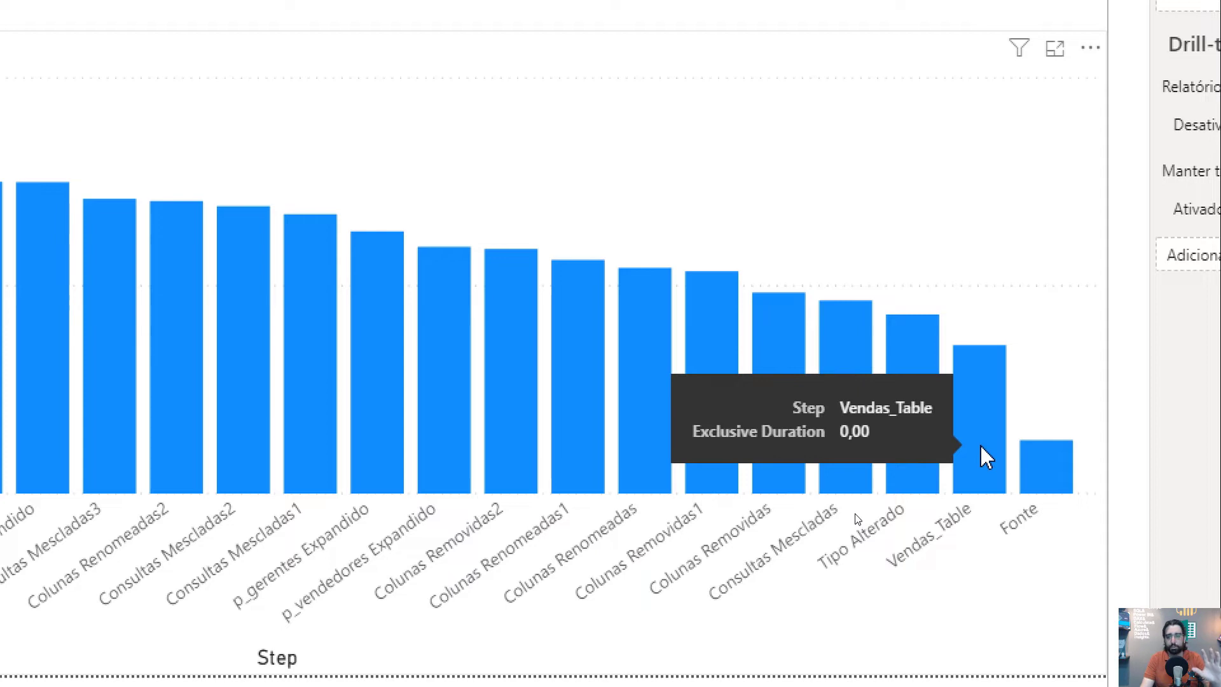
pyautogui.moveTo(923, 442)
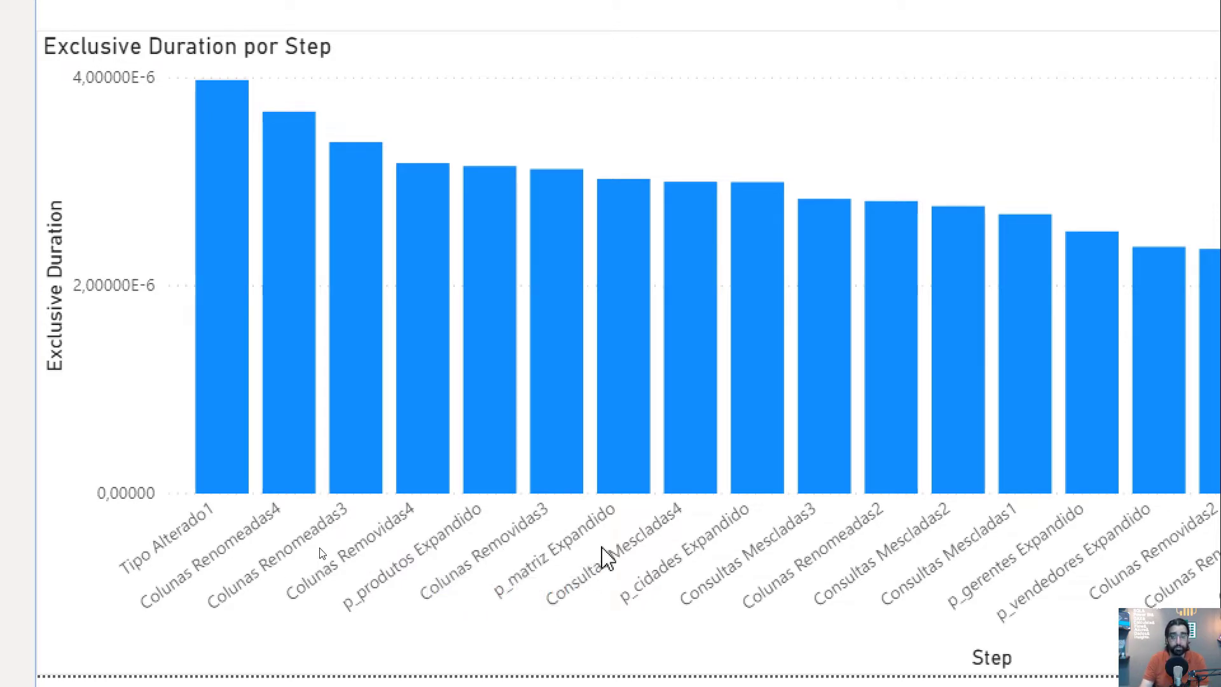
pyautogui.moveTo(608, 436)
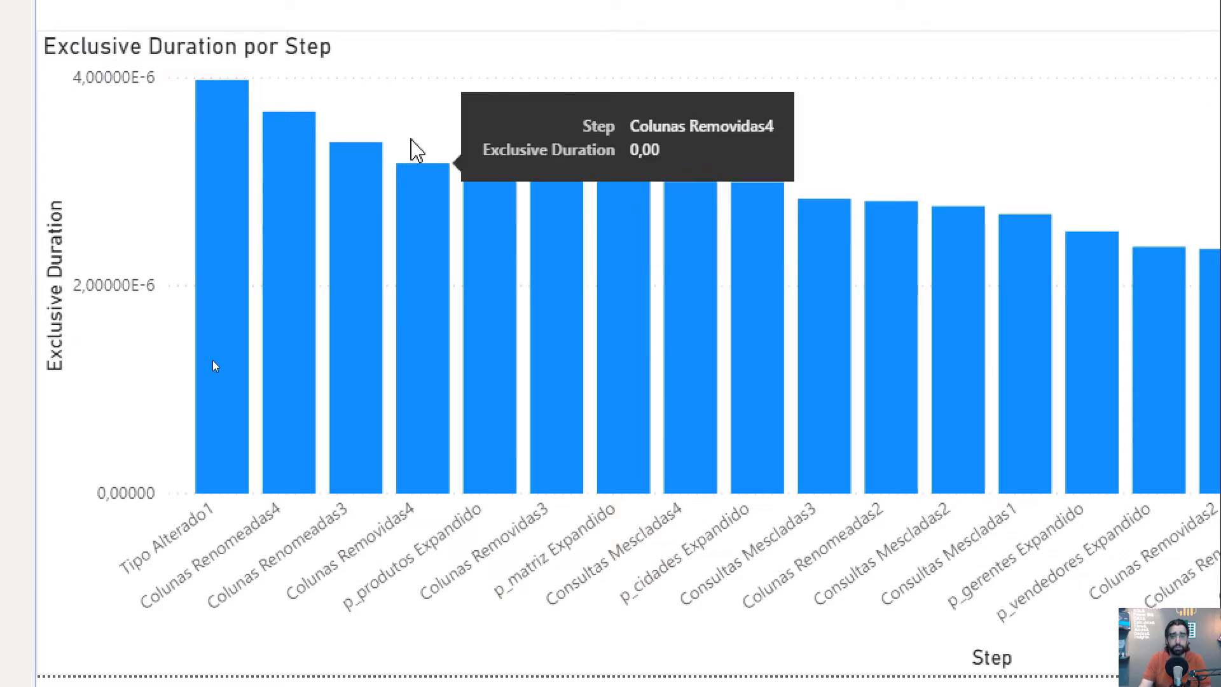
pyautogui.scroll(2, 369, 90)
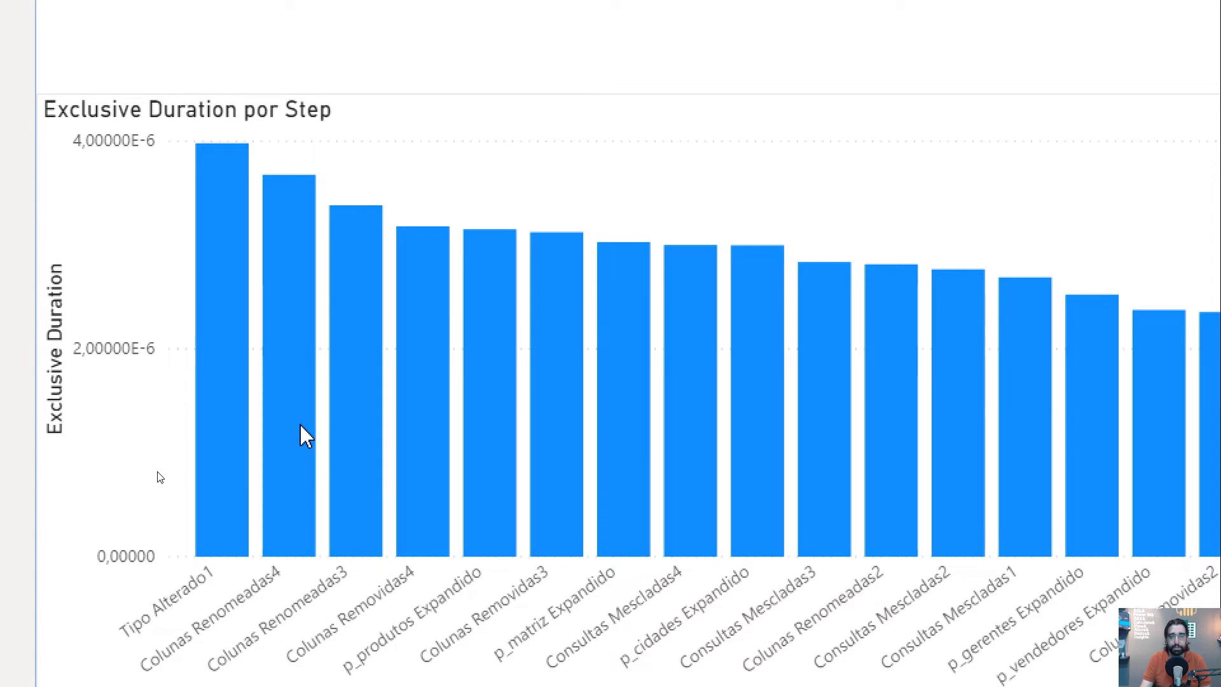
pyautogui.moveTo(301, 426)
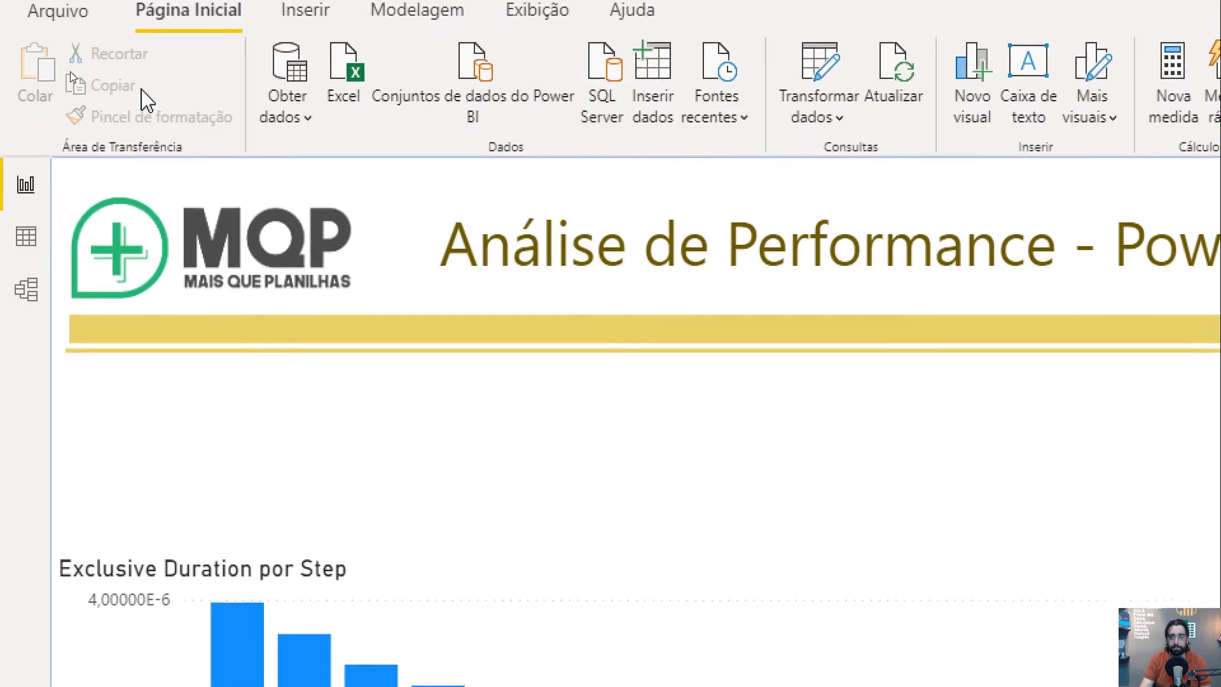
# Open the query editor and delete the final applied step, Tipo Alterado1, from the Vendas query
pyautogui.click(838, 105)
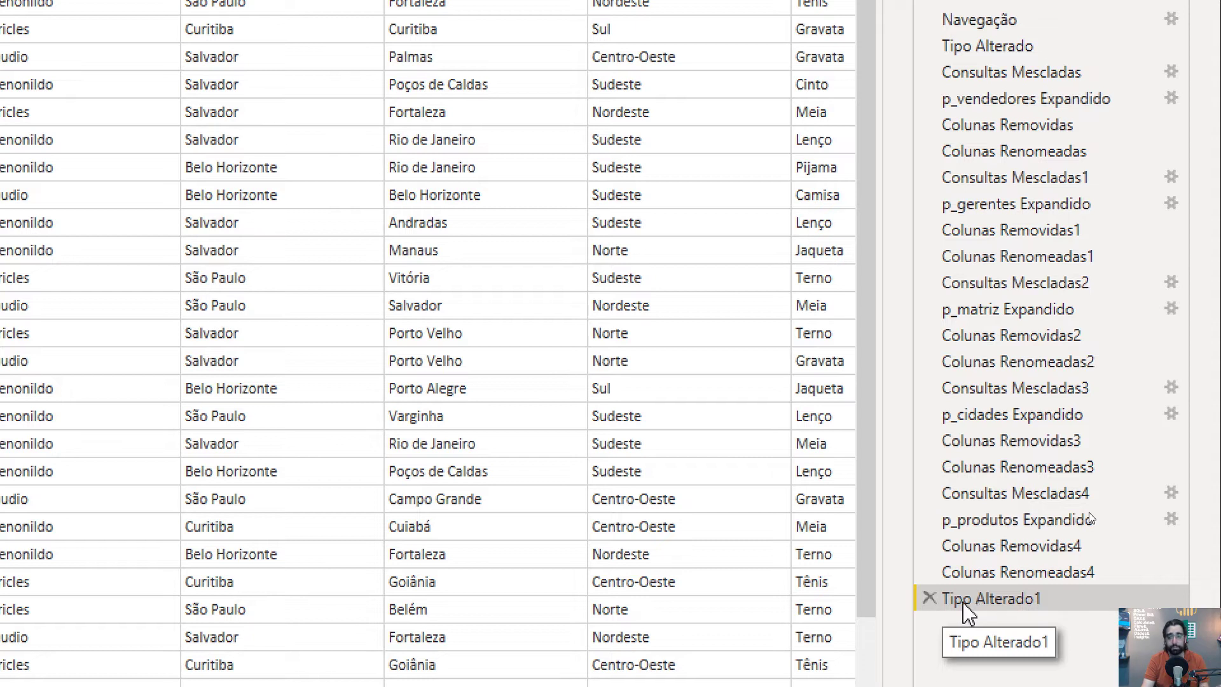
pyautogui.click(929, 597)
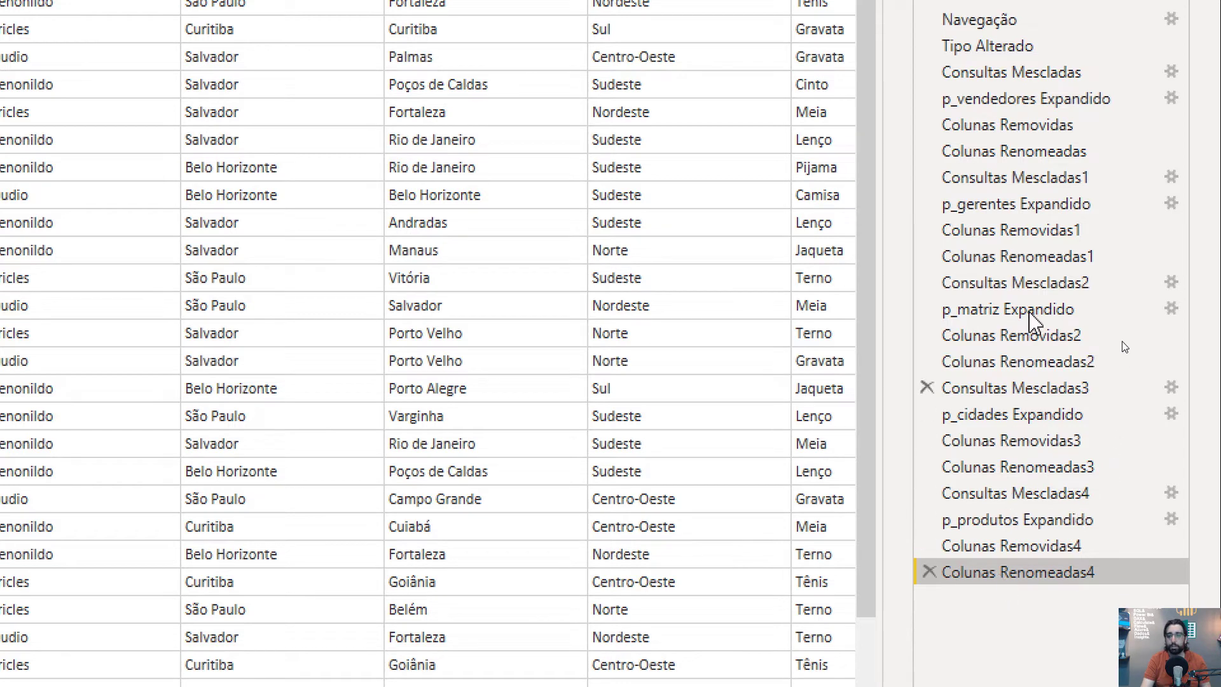
# Examine how the p_vendedores Expandido, Colunas Removidas and Colunas Renomeadas steps replace the Vendedor column with Vendedor.1
pyautogui.click(985, 126)
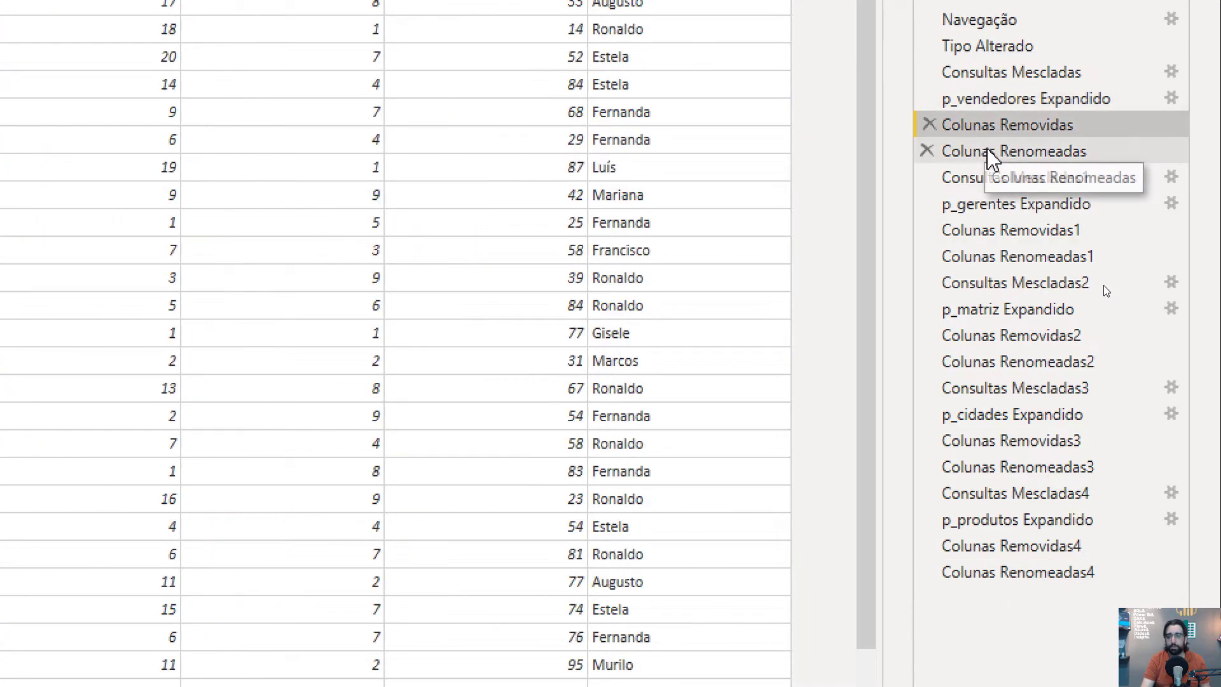
pyautogui.click(990, 154)
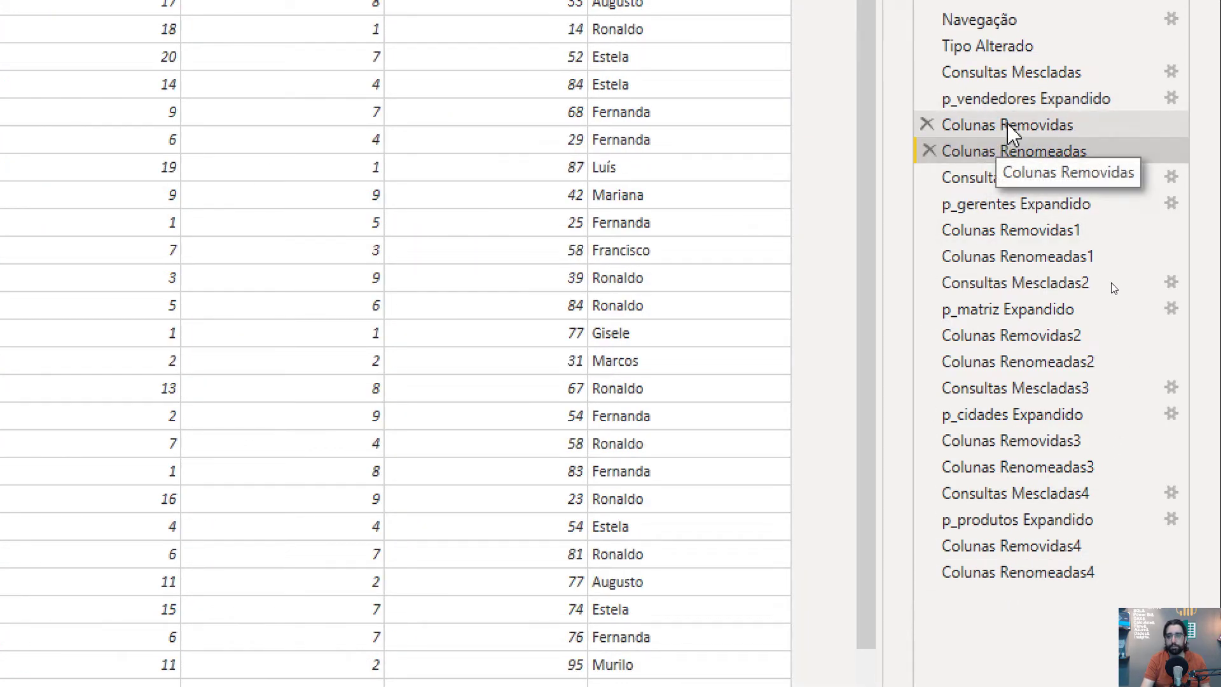
pyautogui.click(1008, 126)
pyautogui.click(1021, 100)
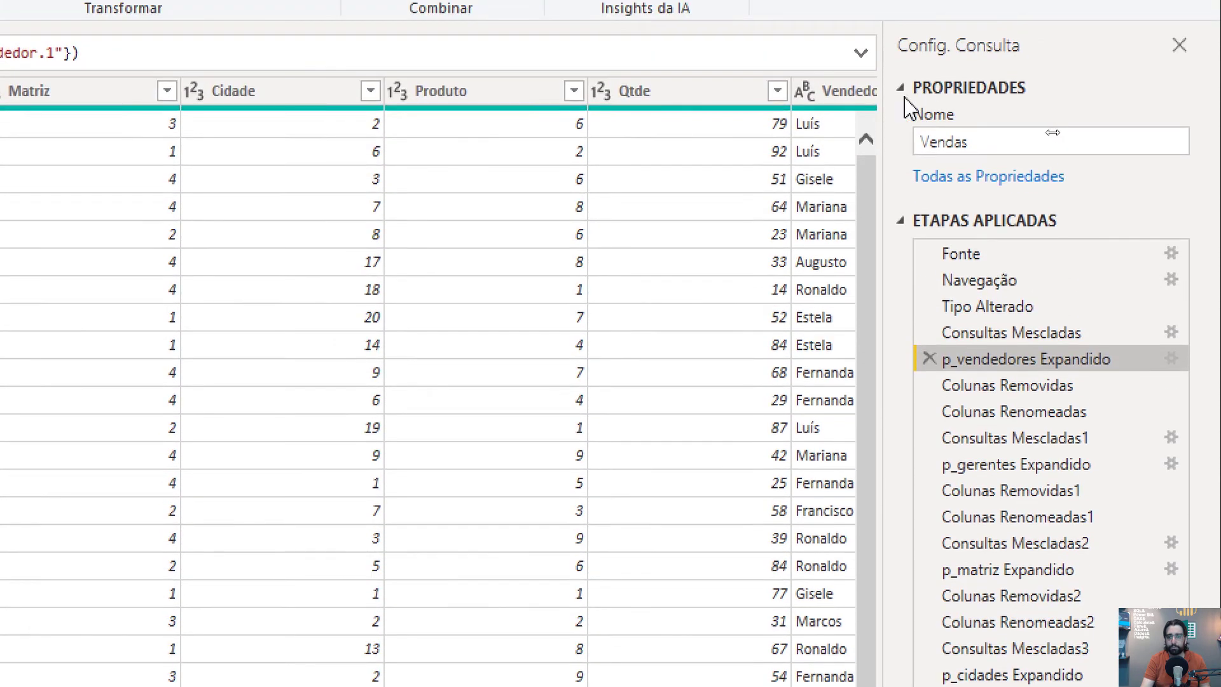
pyautogui.hscroll(2, 849, 137)
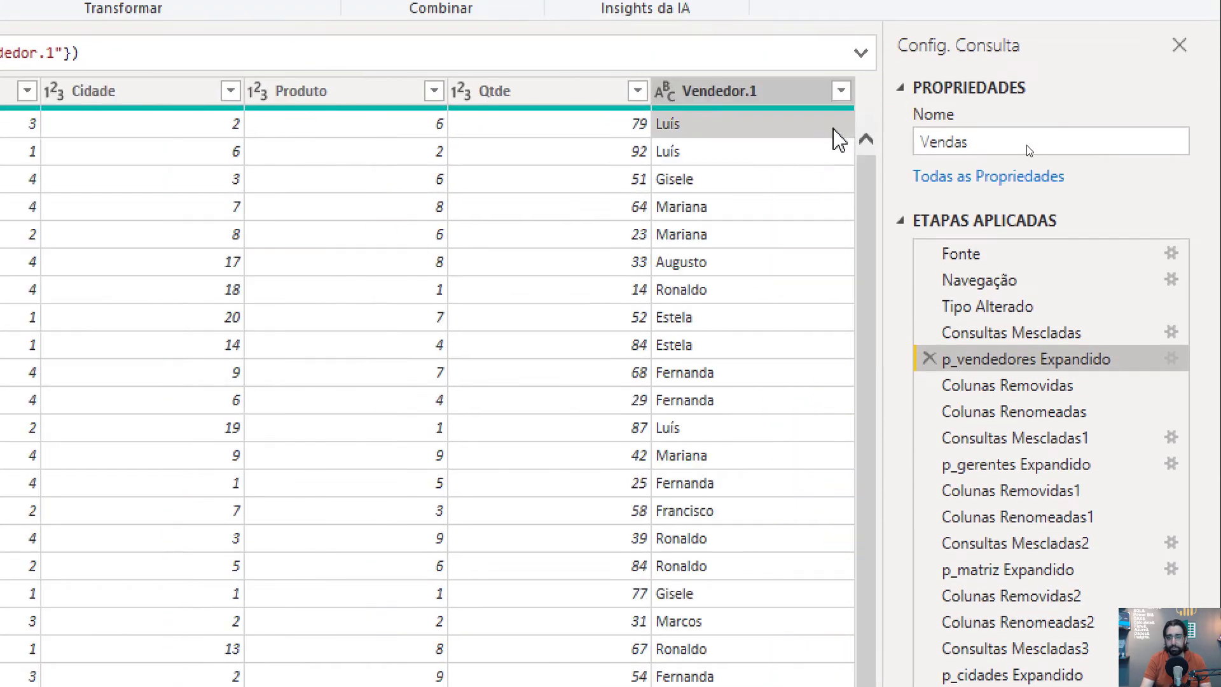
pyautogui.click(743, 96)
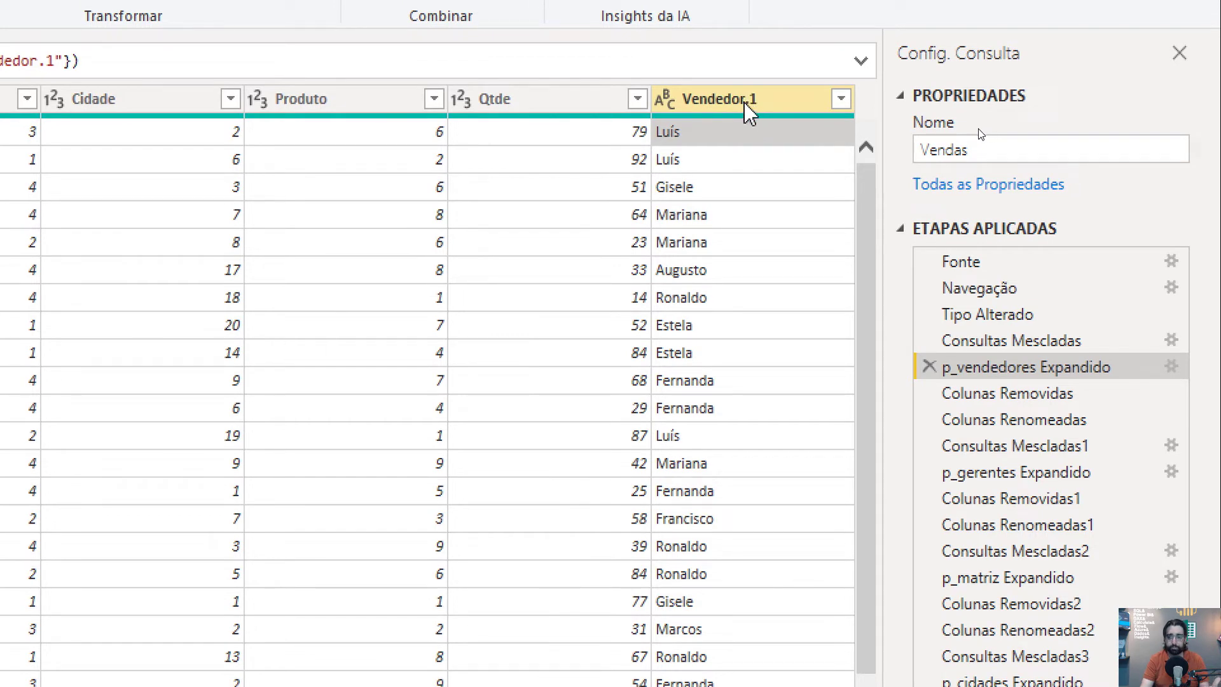
pyautogui.moveTo(737, 104); pyautogui.dragTo(205, 121)
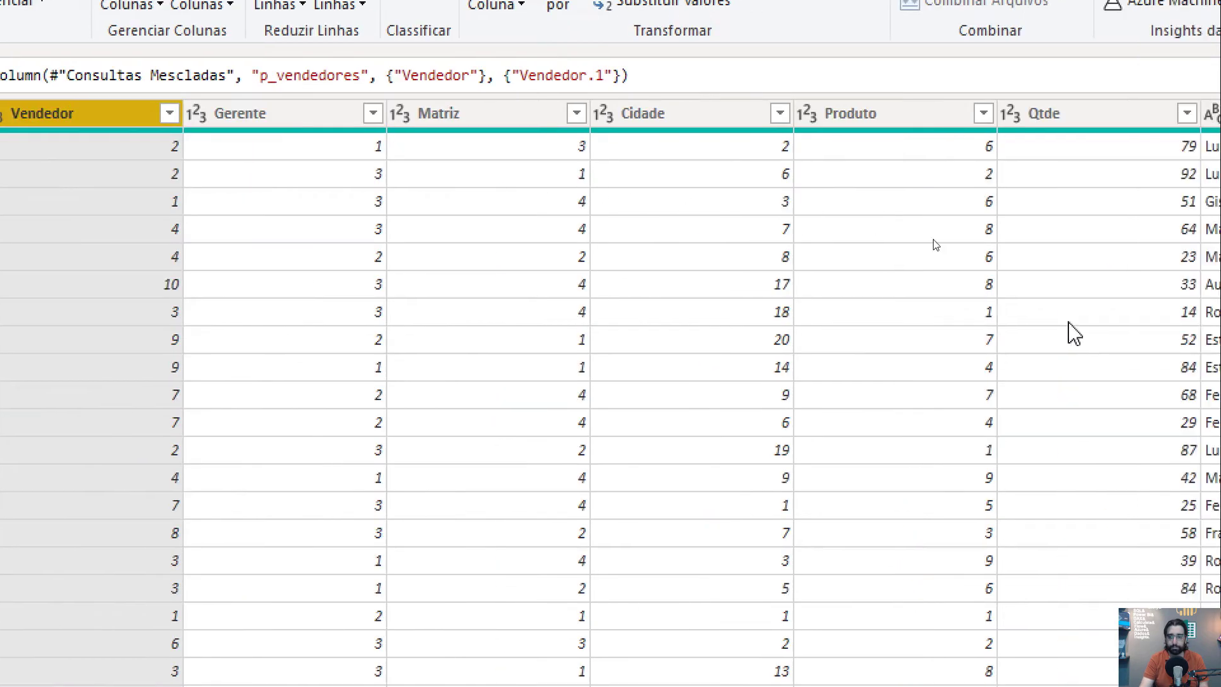
pyautogui.click(1075, 407)
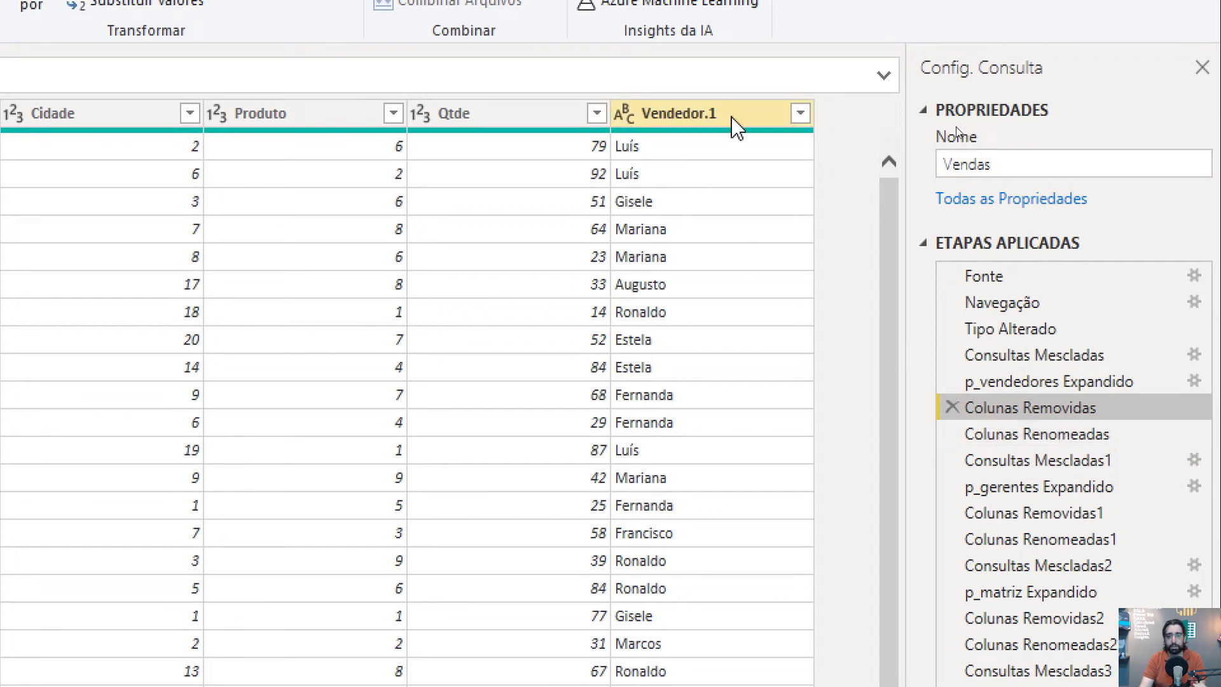
pyautogui.click(993, 432)
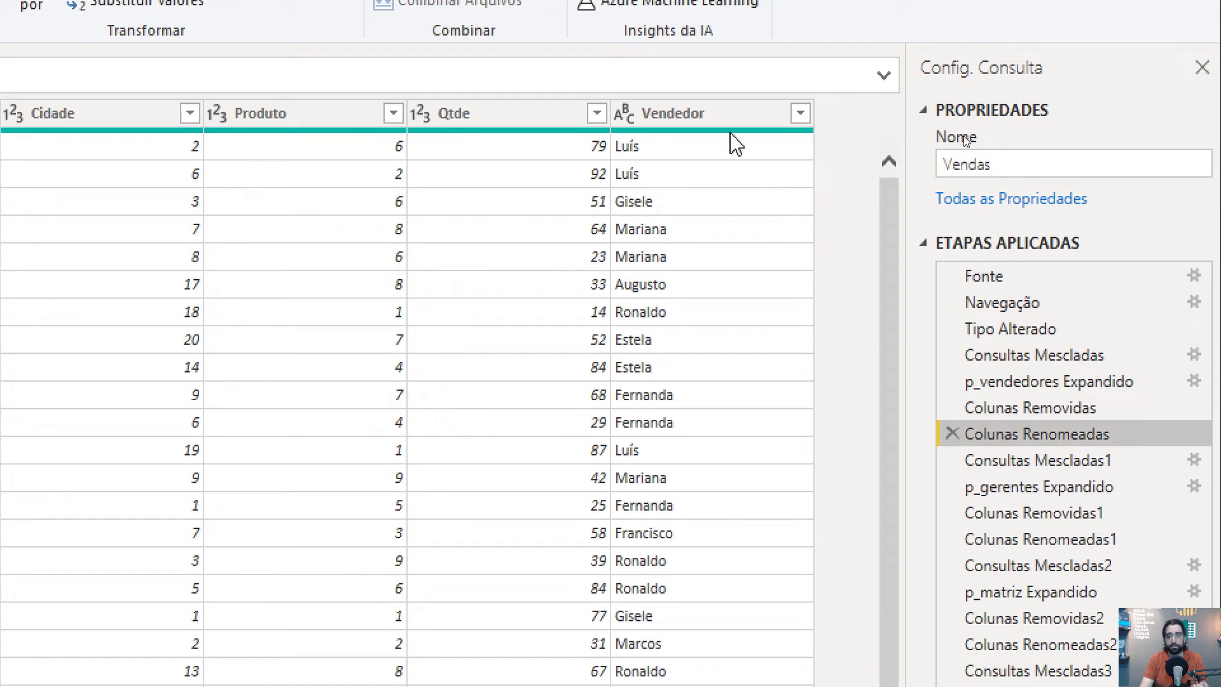
# Review the gerentes merge sequence from Consultas Mescladas1 and p_gerentes Expandido to Colunas Removidas1 and Colunas Renomeadas1
pyautogui.click(1070, 474)
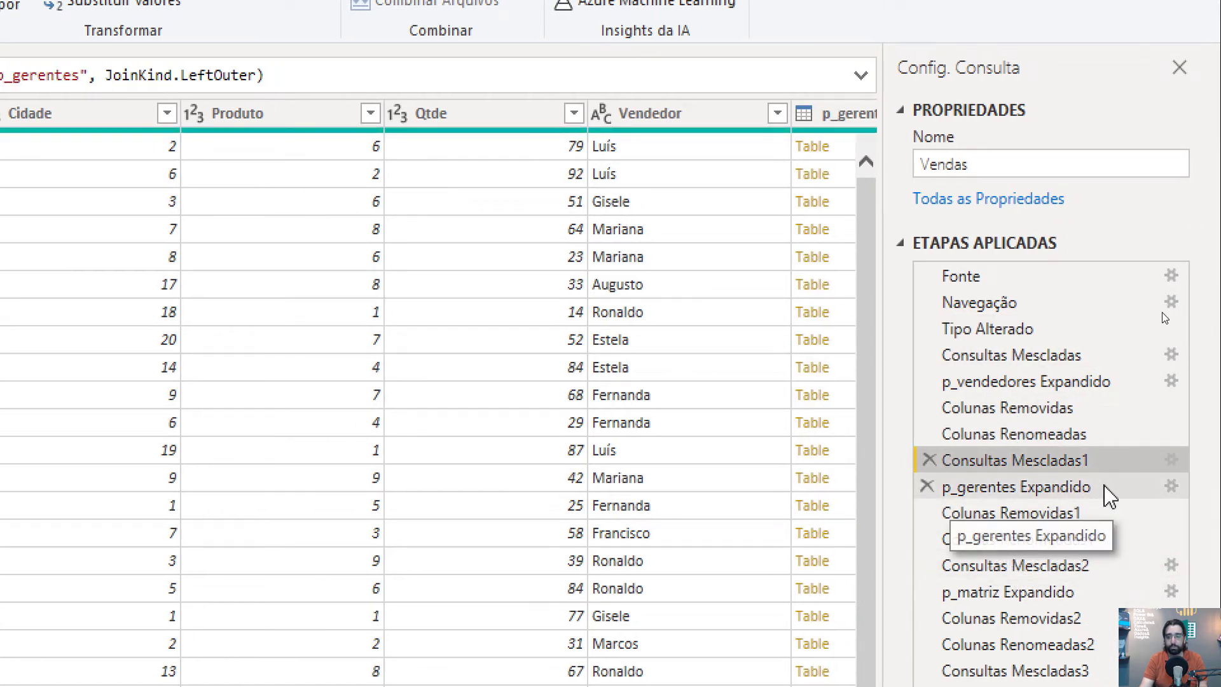
pyautogui.click(1107, 489)
pyautogui.click(1076, 513)
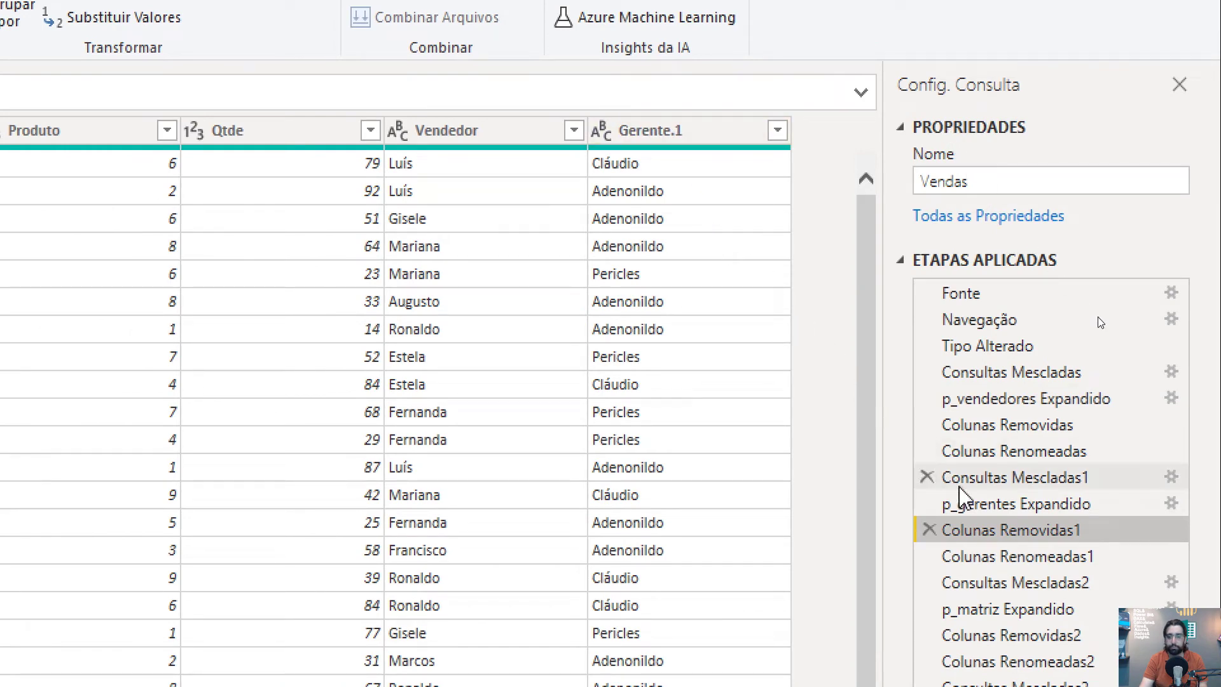
pyautogui.click(989, 557)
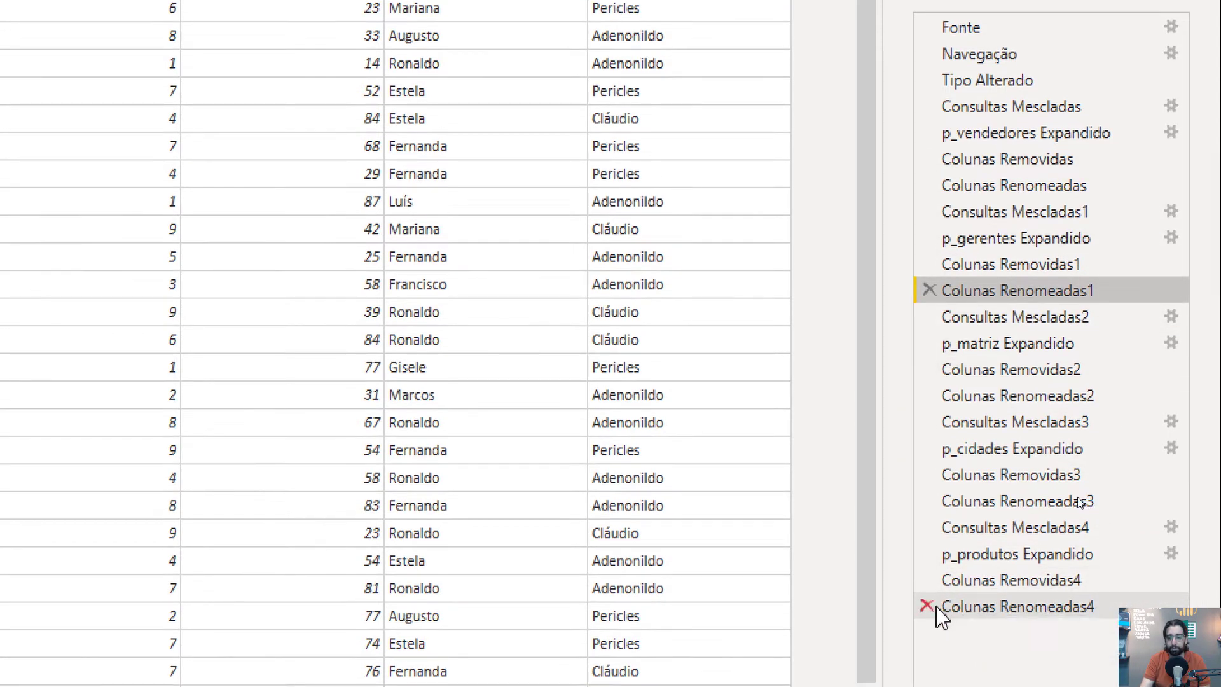
# Delete the applied steps Colunas Renomeadas4, Colunas Removidas4, Colunas Renomeadas3 and Colunas Removidas3 from the Vendas query
pyautogui.click(927, 607)
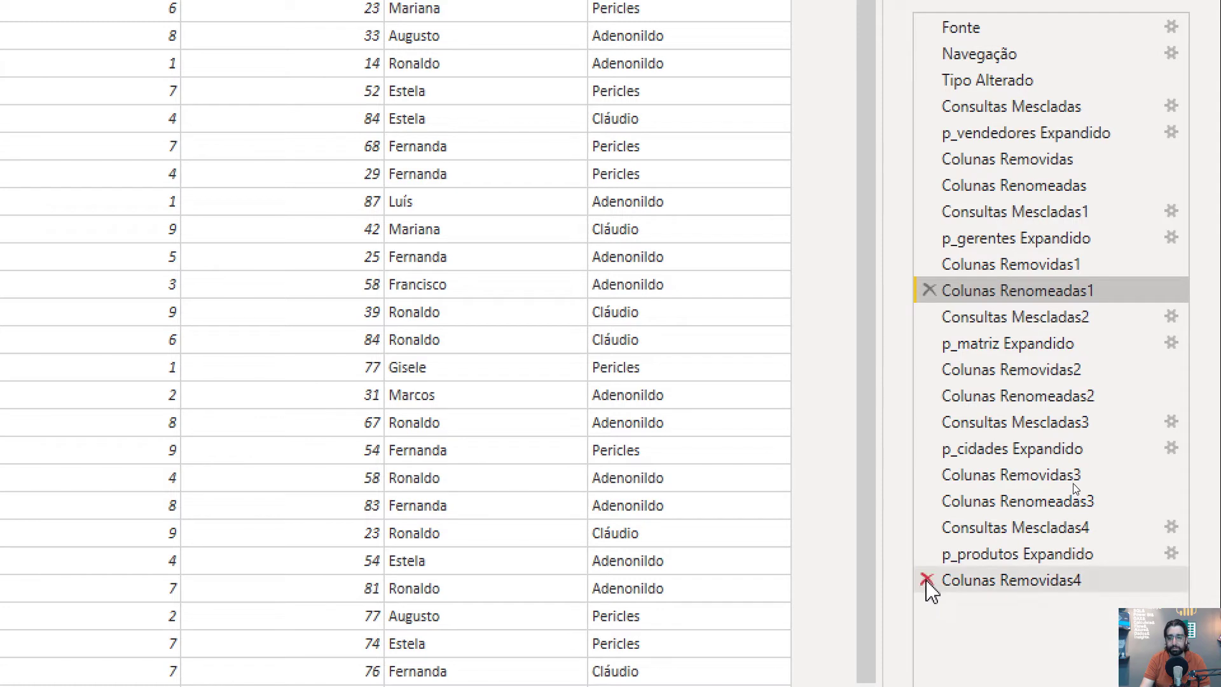
pyautogui.click(927, 581)
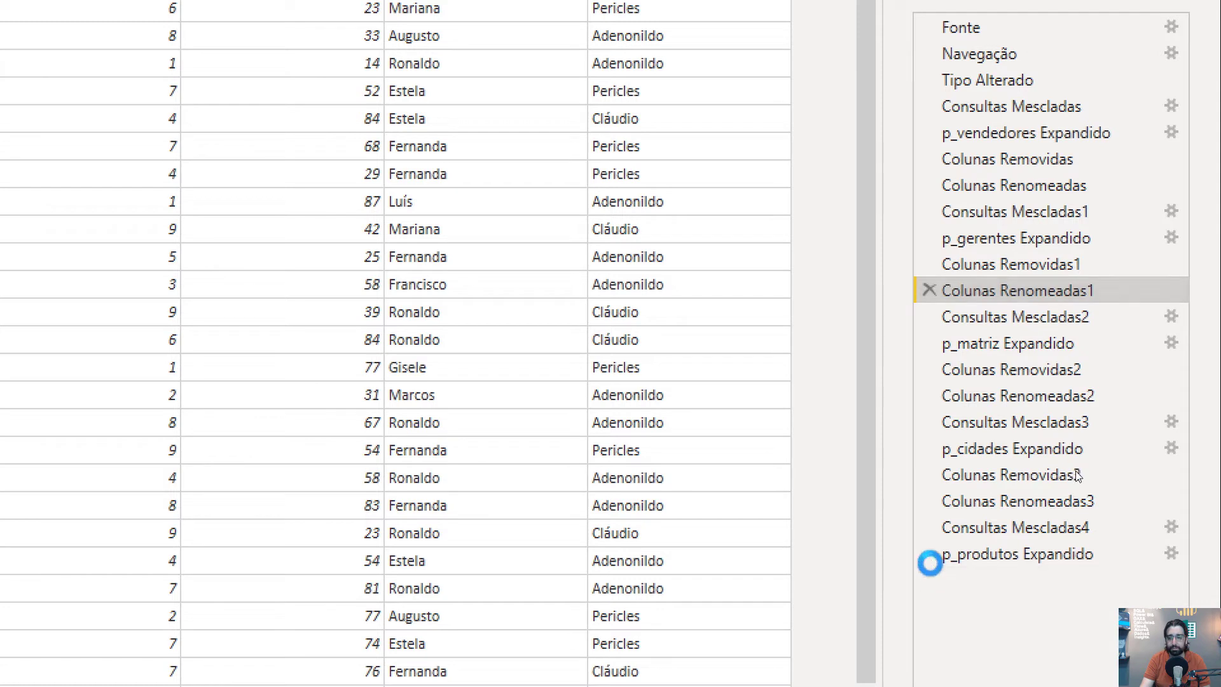
pyautogui.click(926, 504)
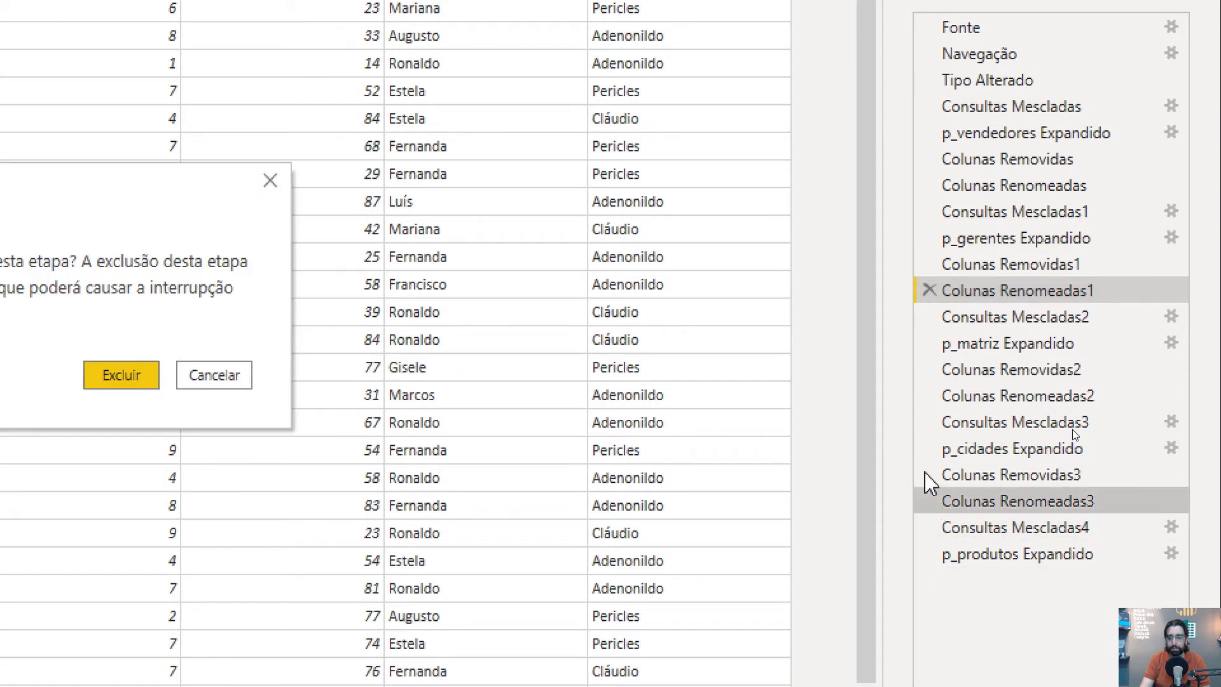
pyautogui.click(159, 377)
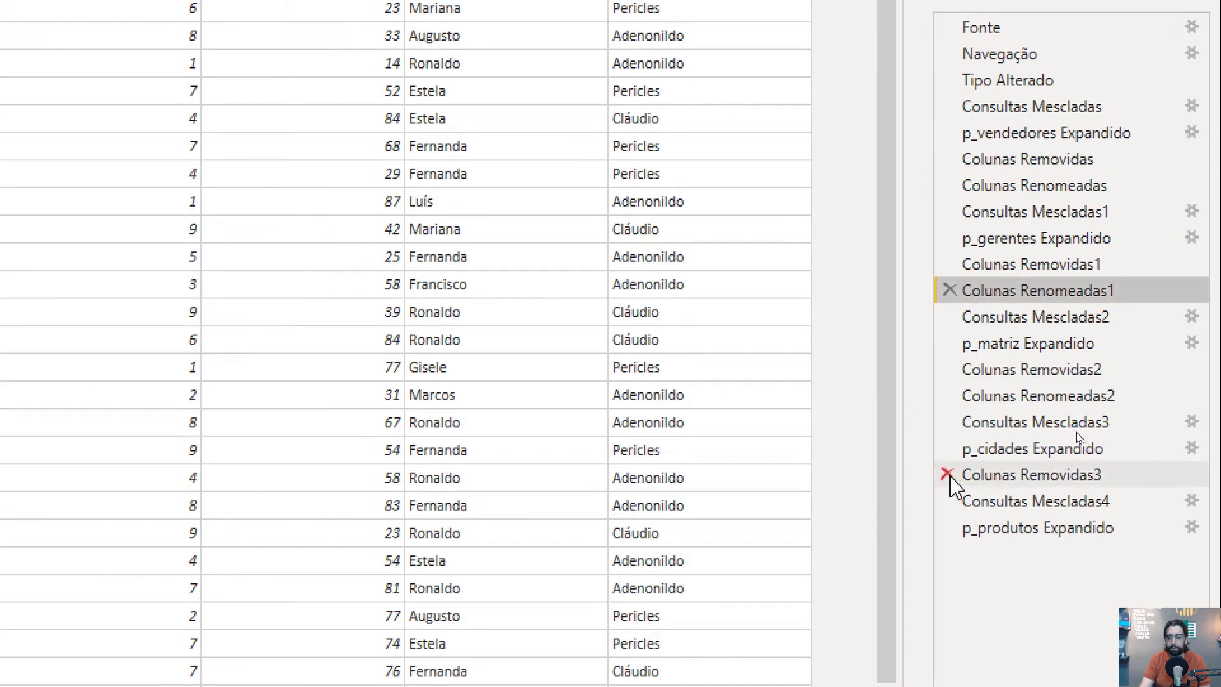
pyautogui.click(947, 475)
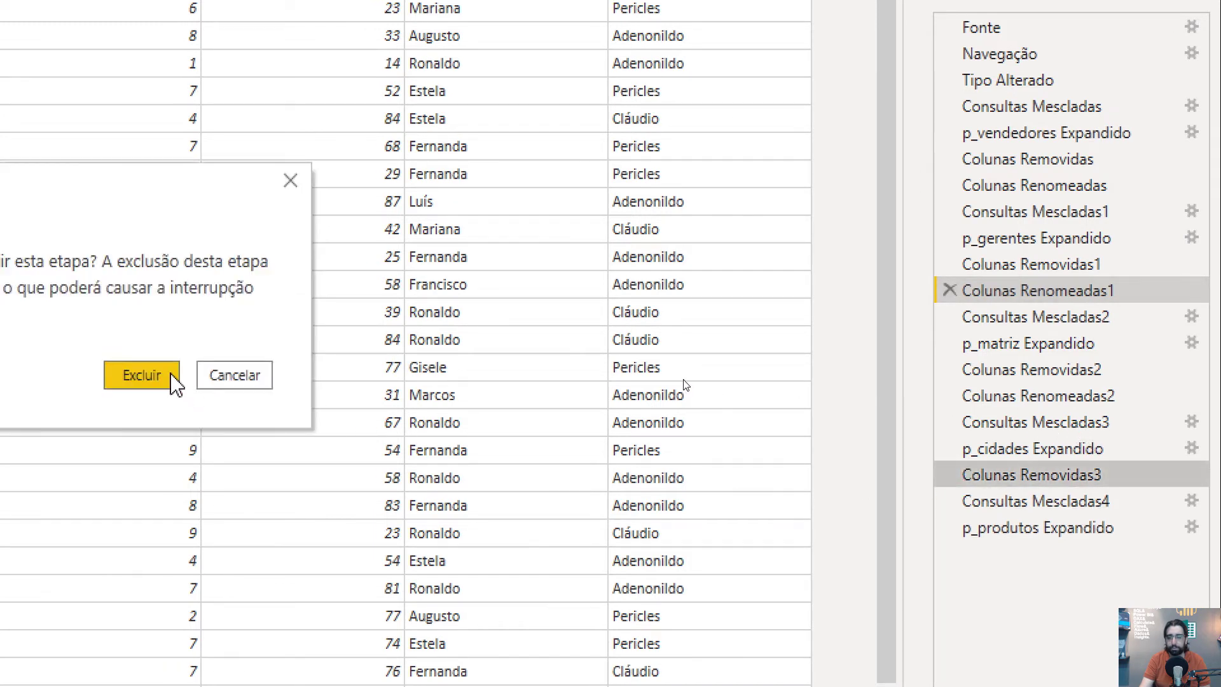
pyautogui.click(172, 382)
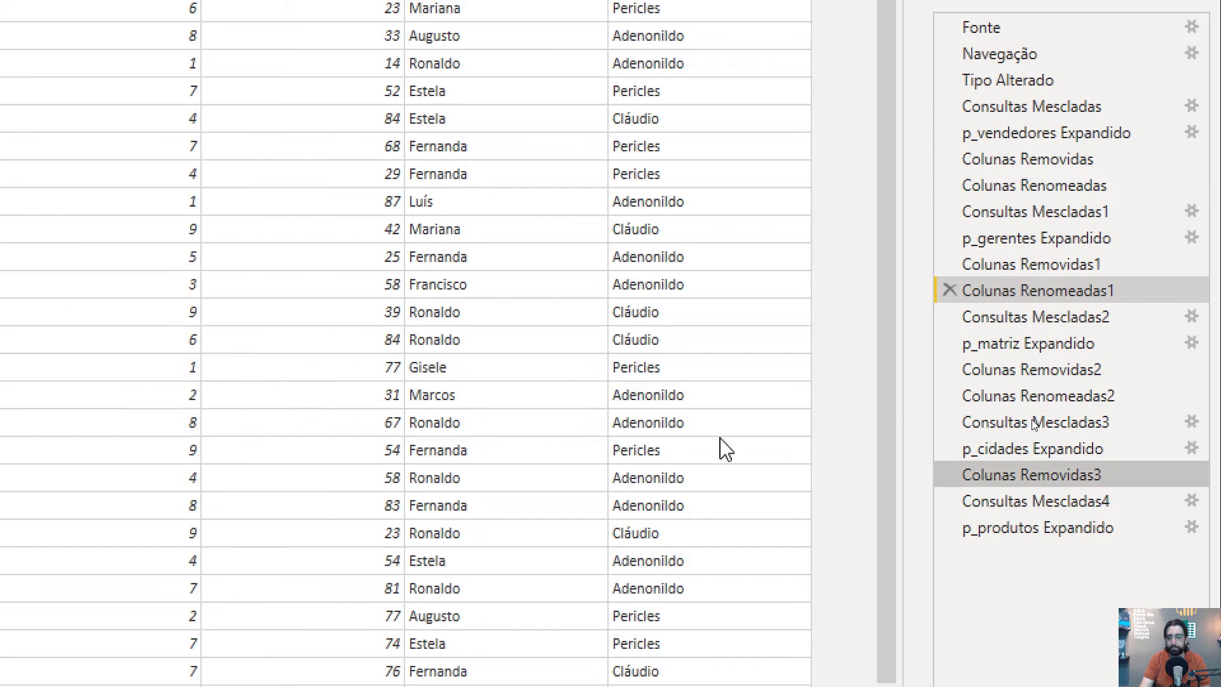
# Delete the applied steps Colunas Renomeadas2, Colunas Removidas2, Colunas Renomeadas1 and Colunas Removidas1 from the Vendas query
pyautogui.click(948, 395)
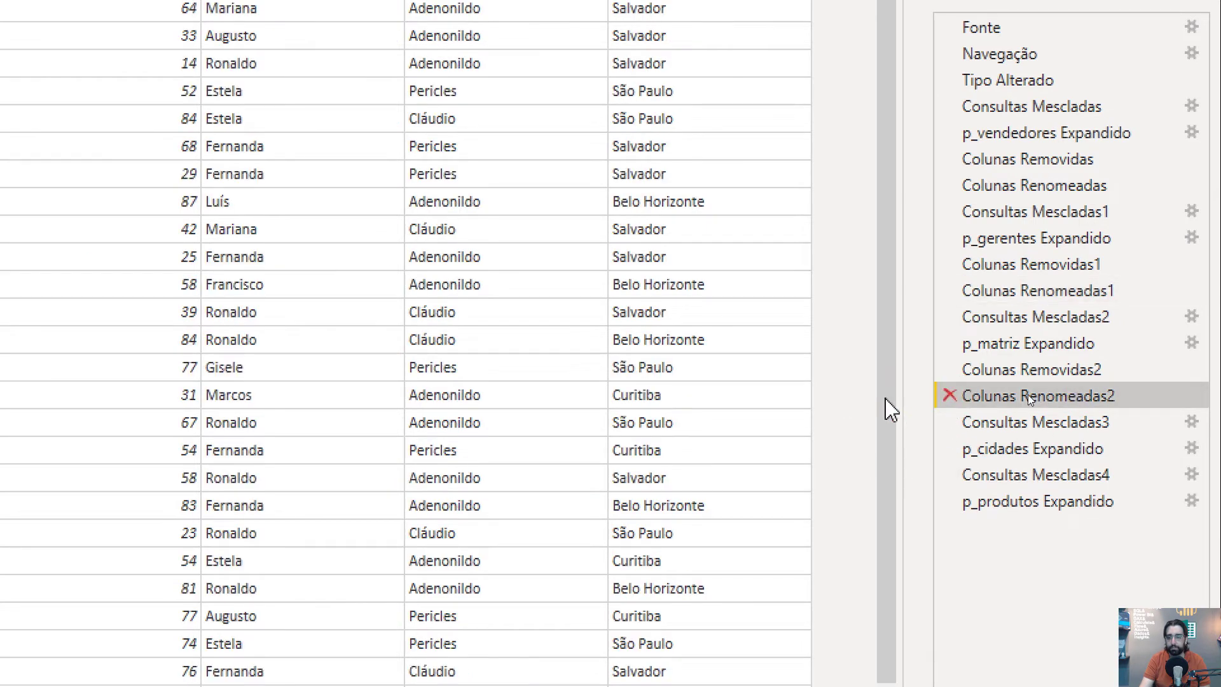
pyautogui.click(173, 377)
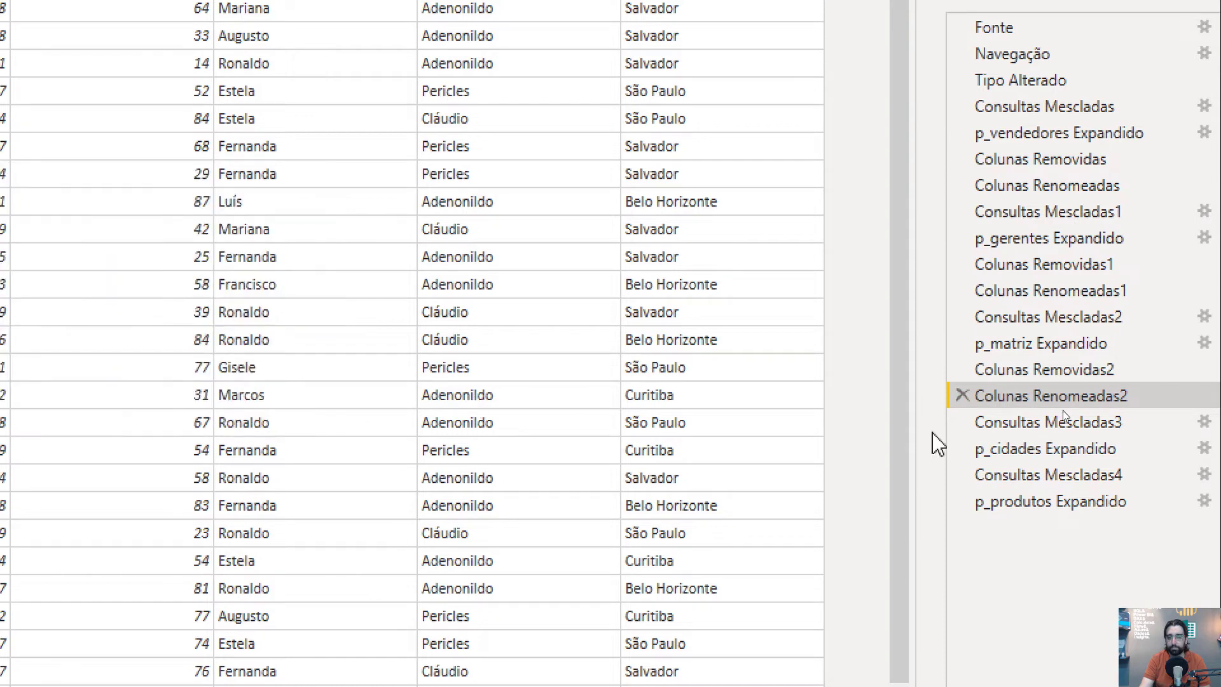
pyautogui.click(961, 369)
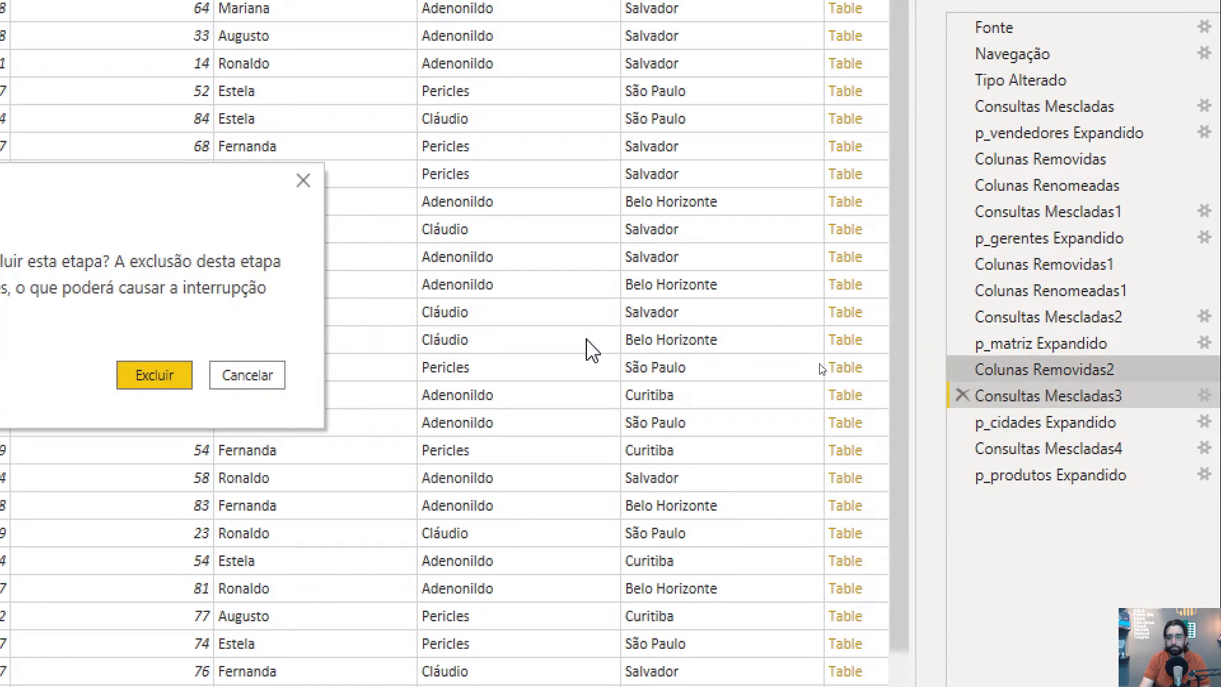
pyautogui.click(158, 375)
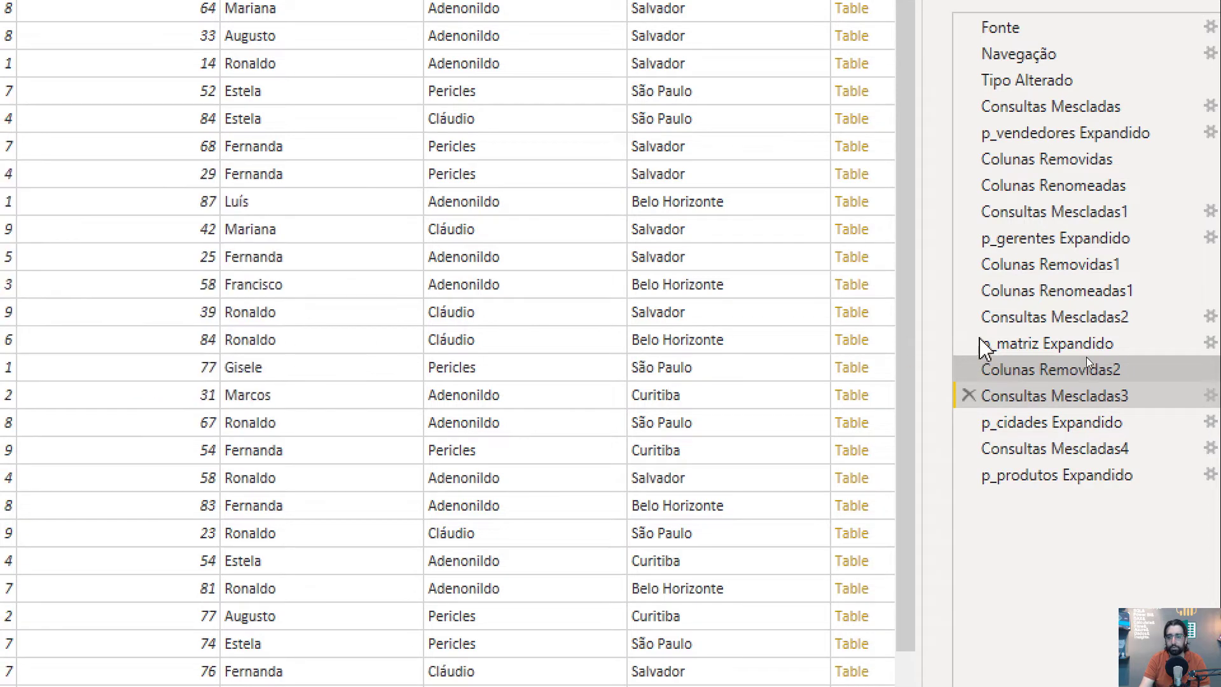
pyautogui.click(967, 291)
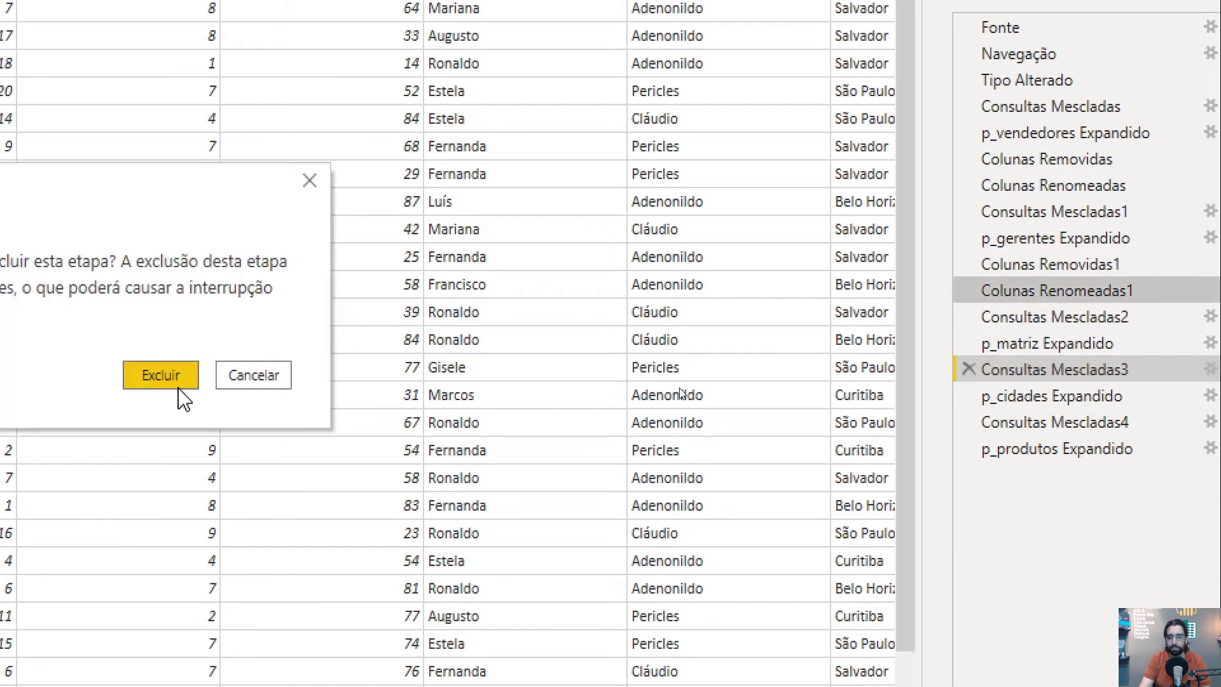
pyautogui.click(179, 388)
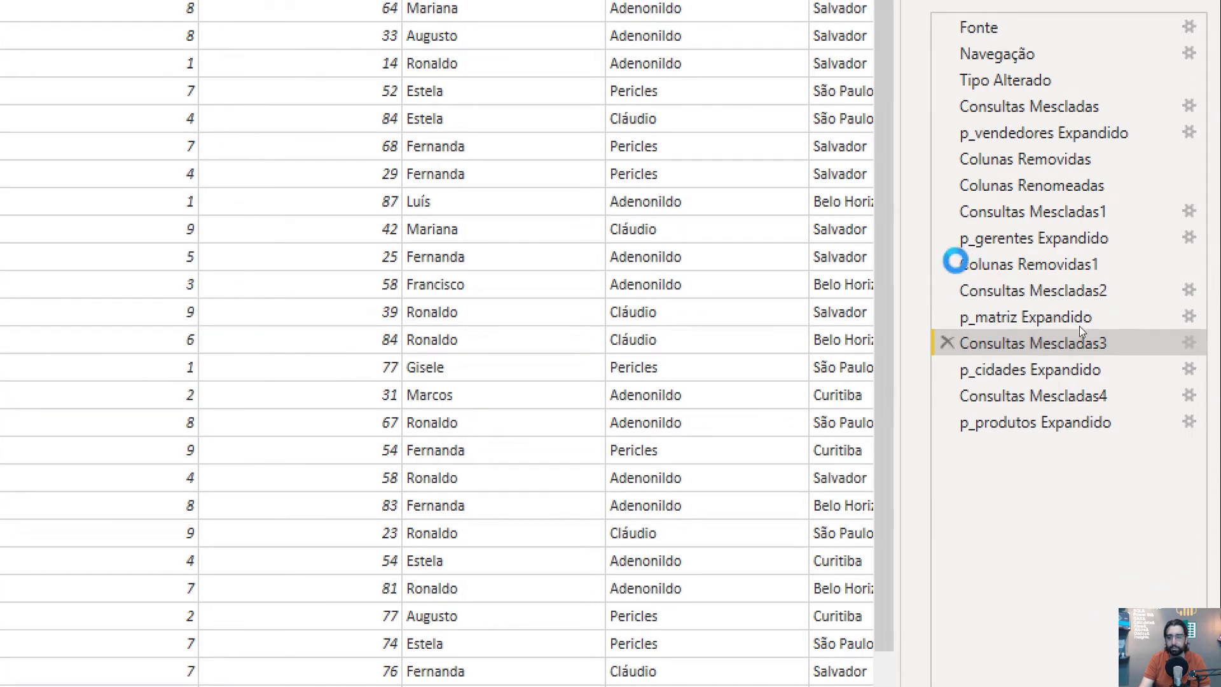
pyautogui.click(948, 261)
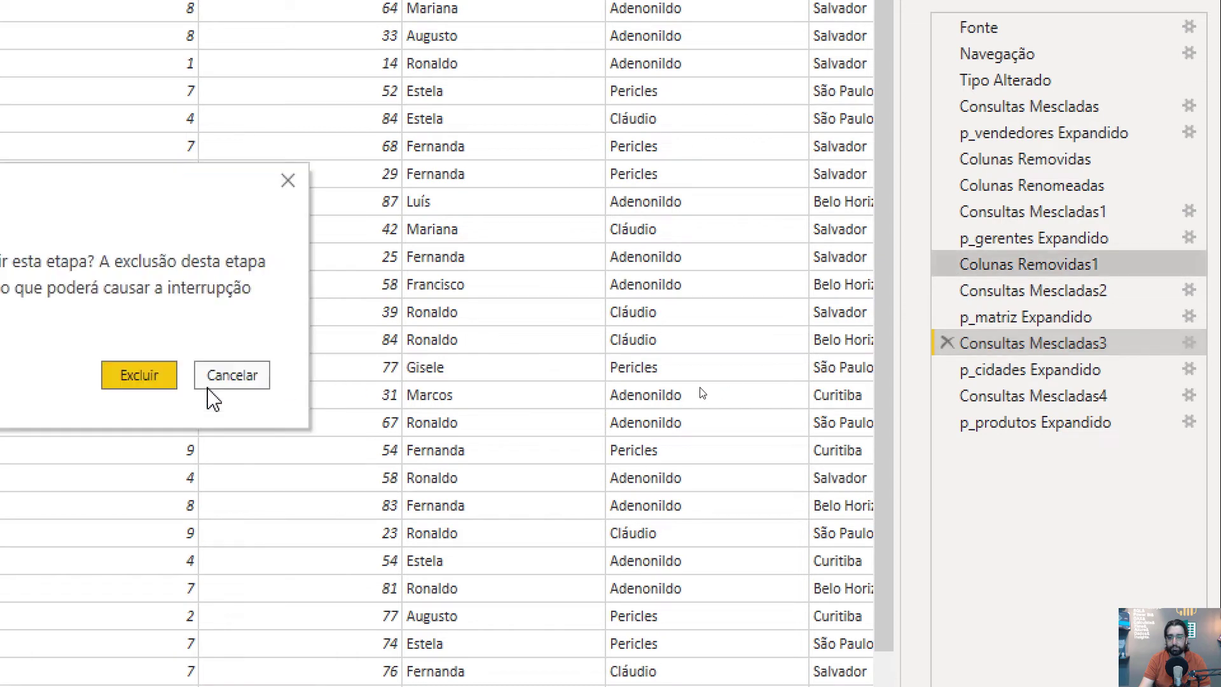
pyautogui.click(222, 376)
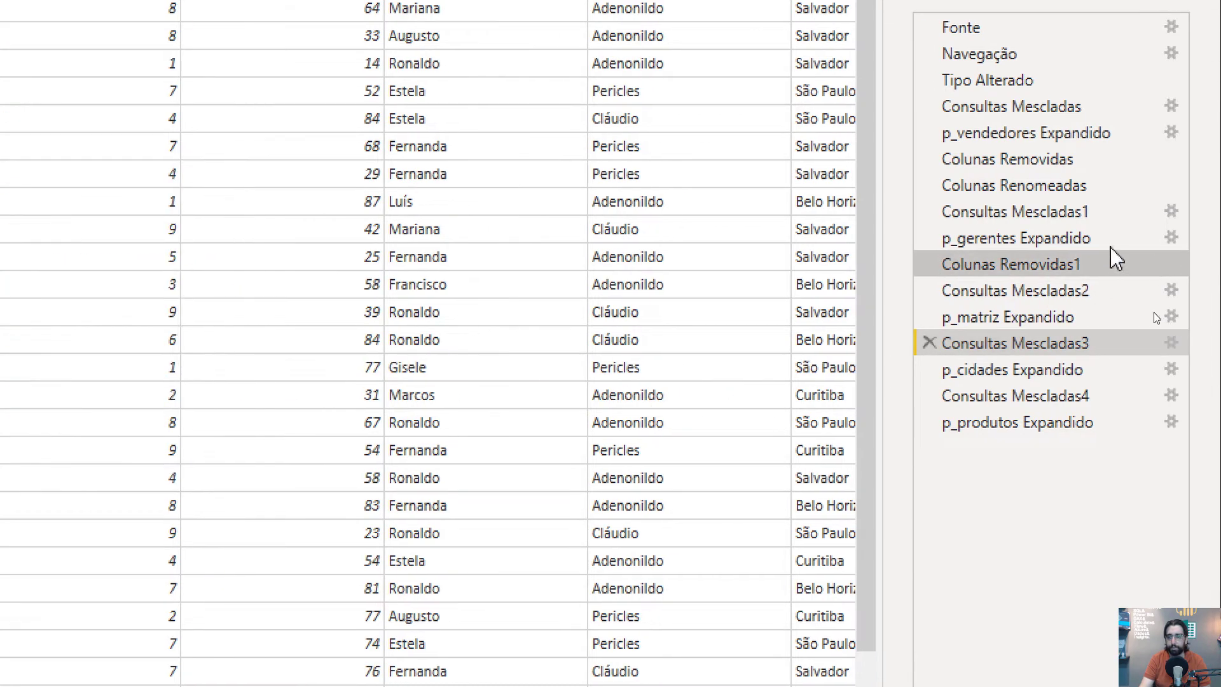
# Delete the applied steps Colunas Renomeadas and Colunas Removidas that follow p_vendedores Expandido
pyautogui.click(979, 187)
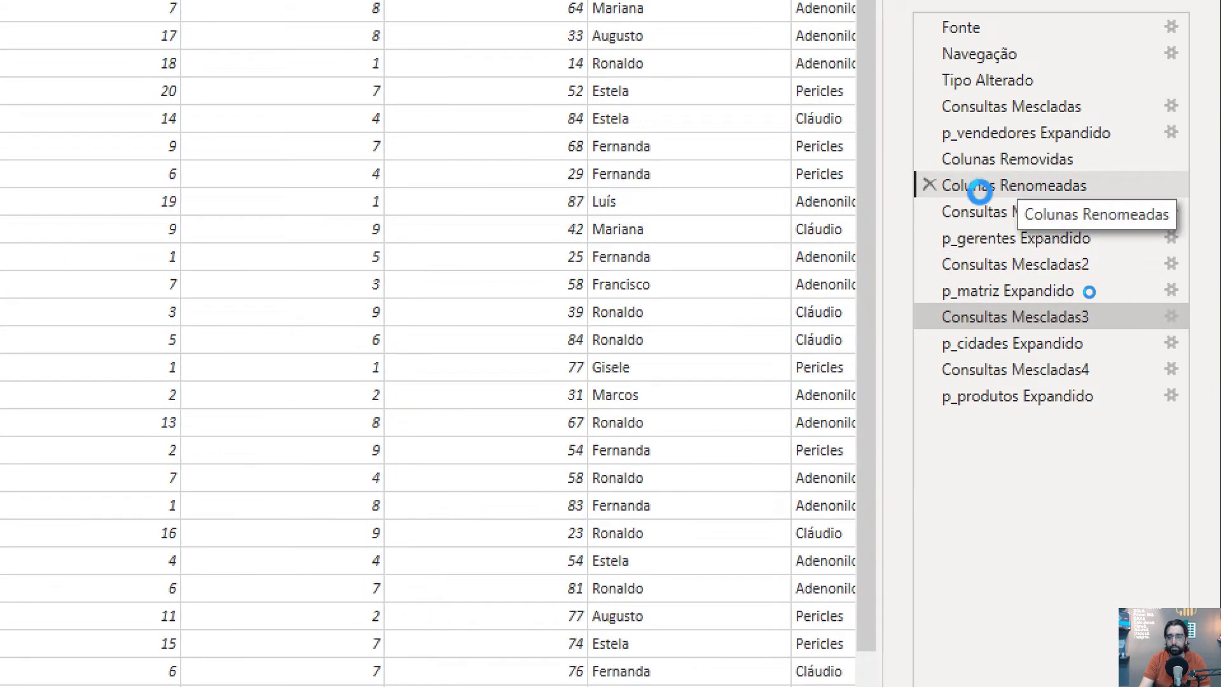
pyautogui.click(930, 184)
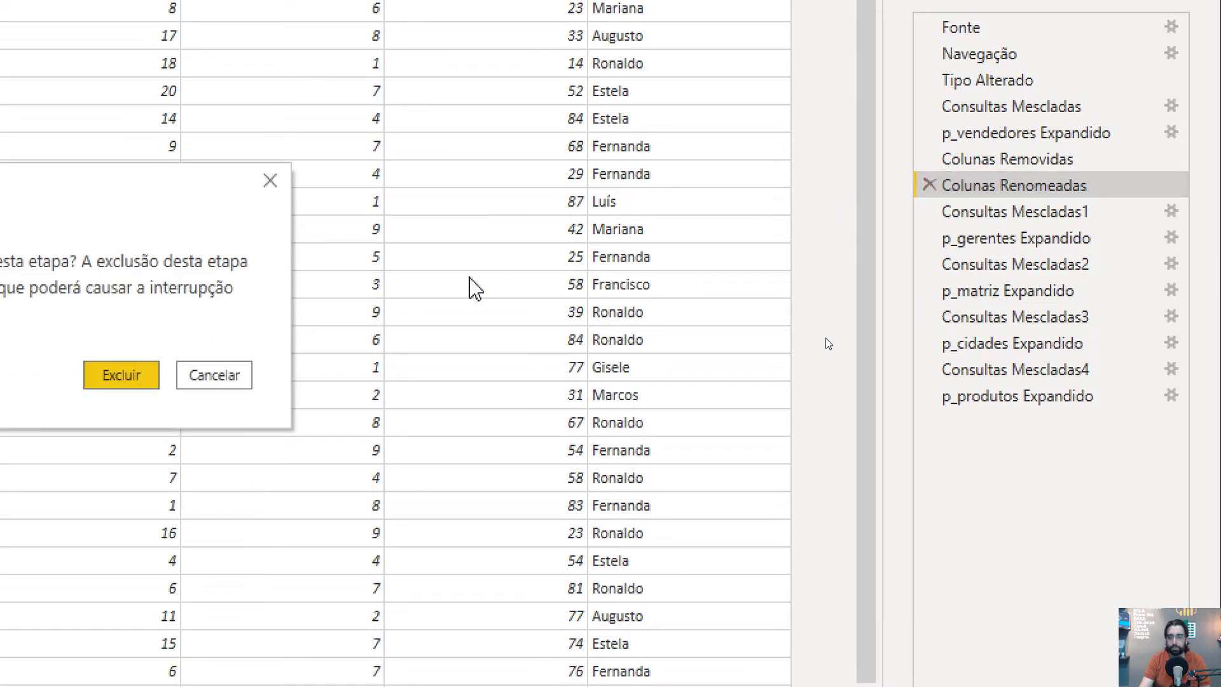
pyautogui.click(152, 376)
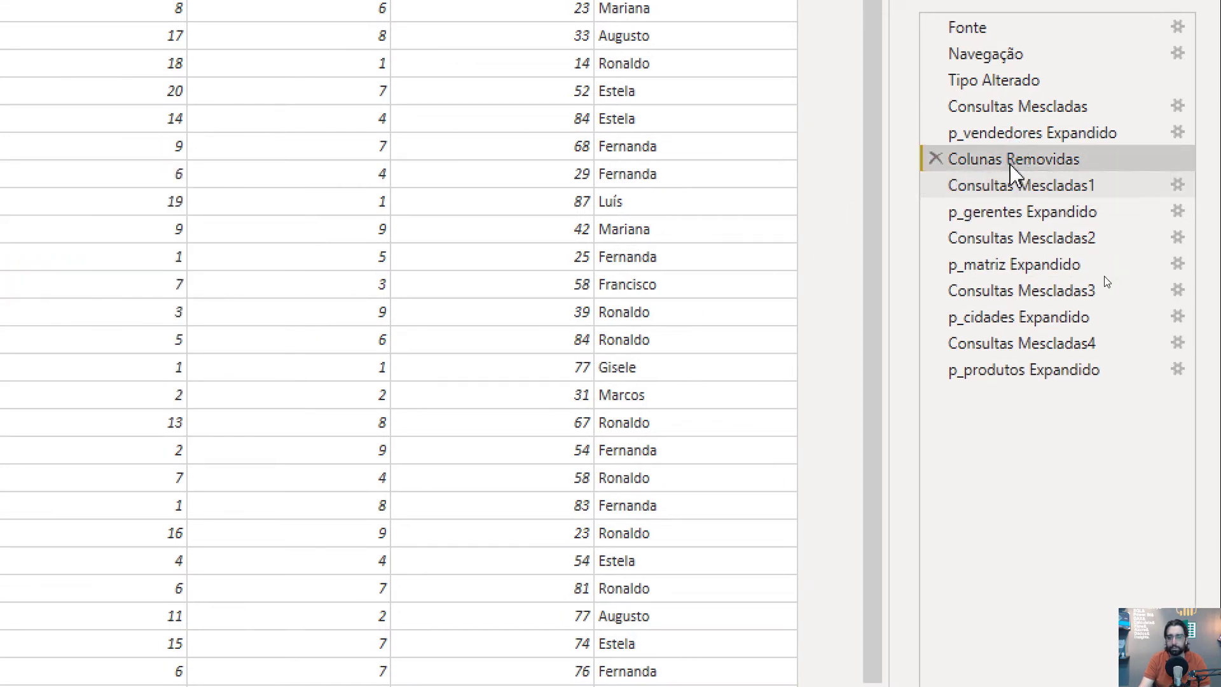
pyautogui.click(935, 159)
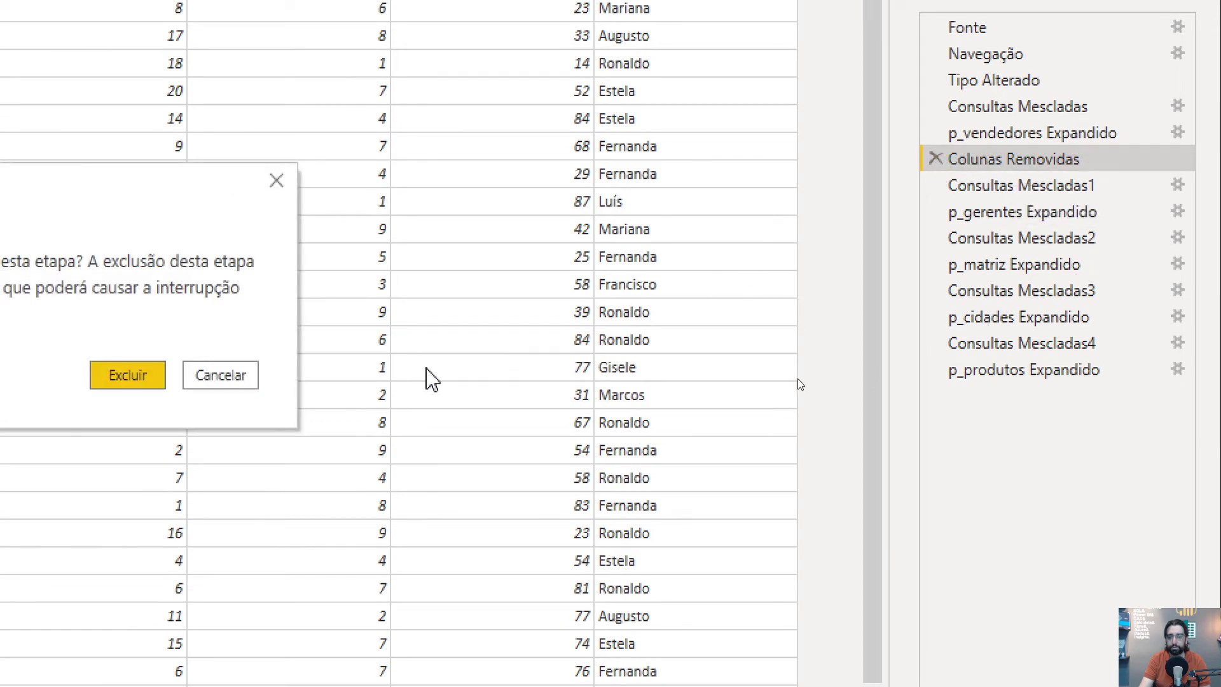
pyautogui.click(155, 374)
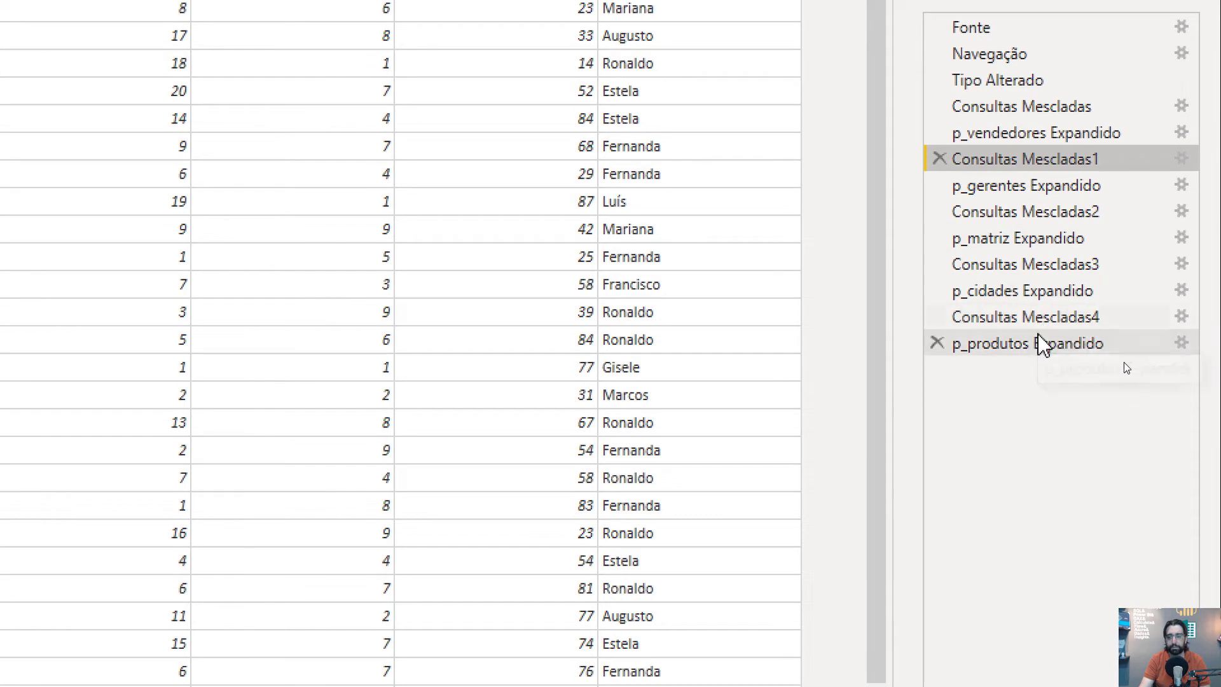
# After the p_produtos Expandido step, remove the numeric code columns Vendedor, Gerente, Matriz, Cidade and Produto from the Vendas query
pyautogui.click(1038, 344)
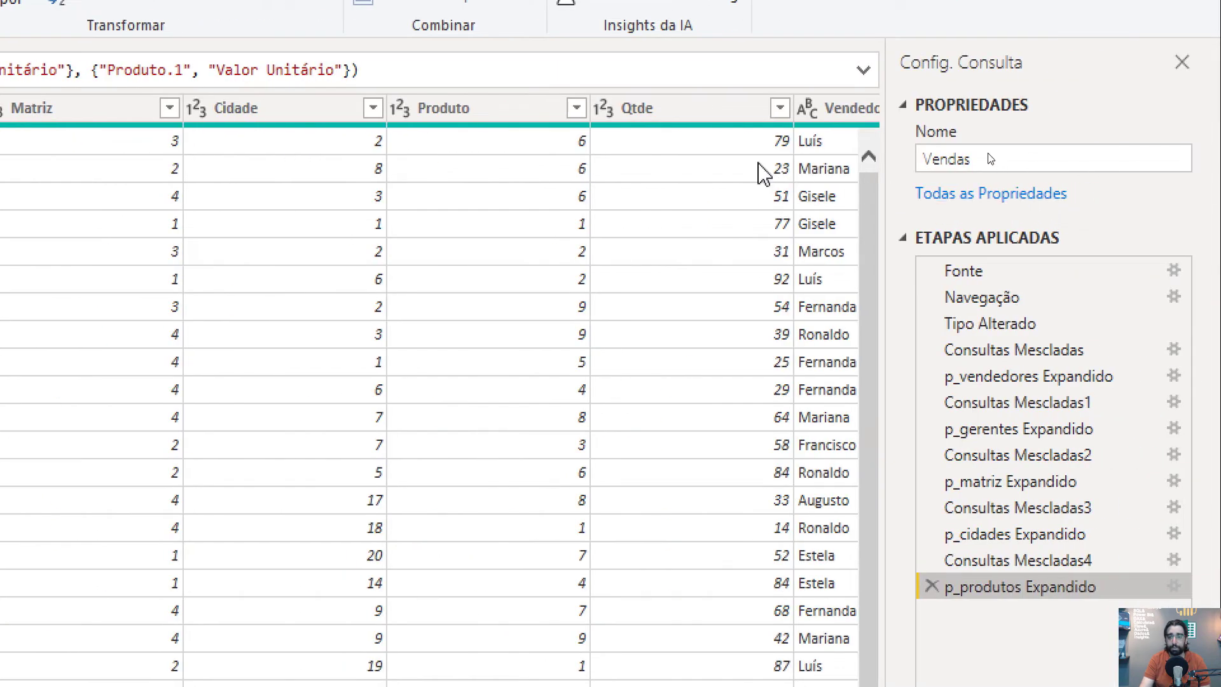
pyautogui.hscroll(5, 803, 157)
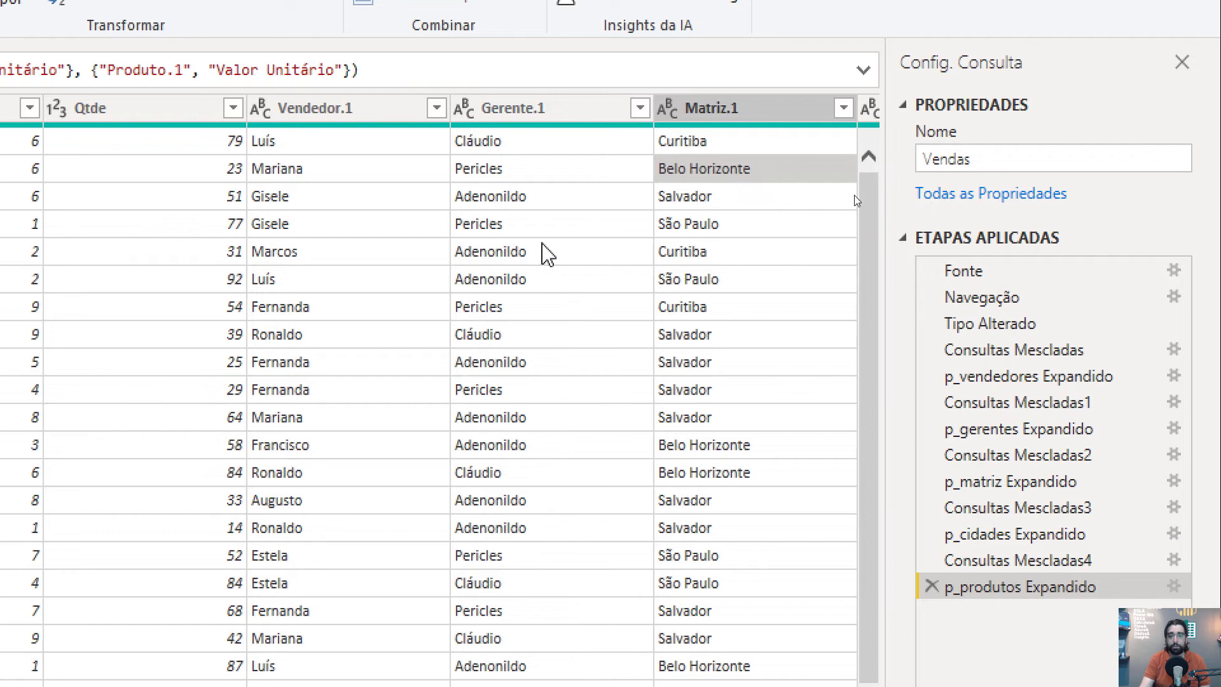
pyautogui.hscroll(-5, 542, 254)
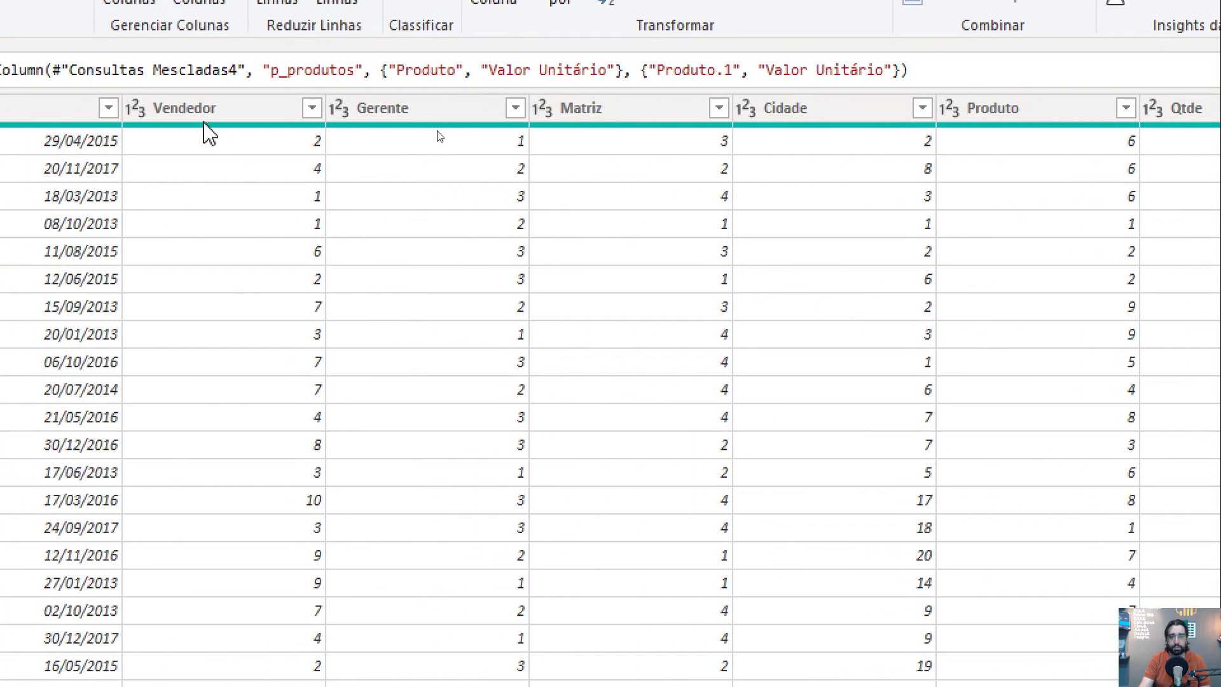
pyautogui.click(213, 113)
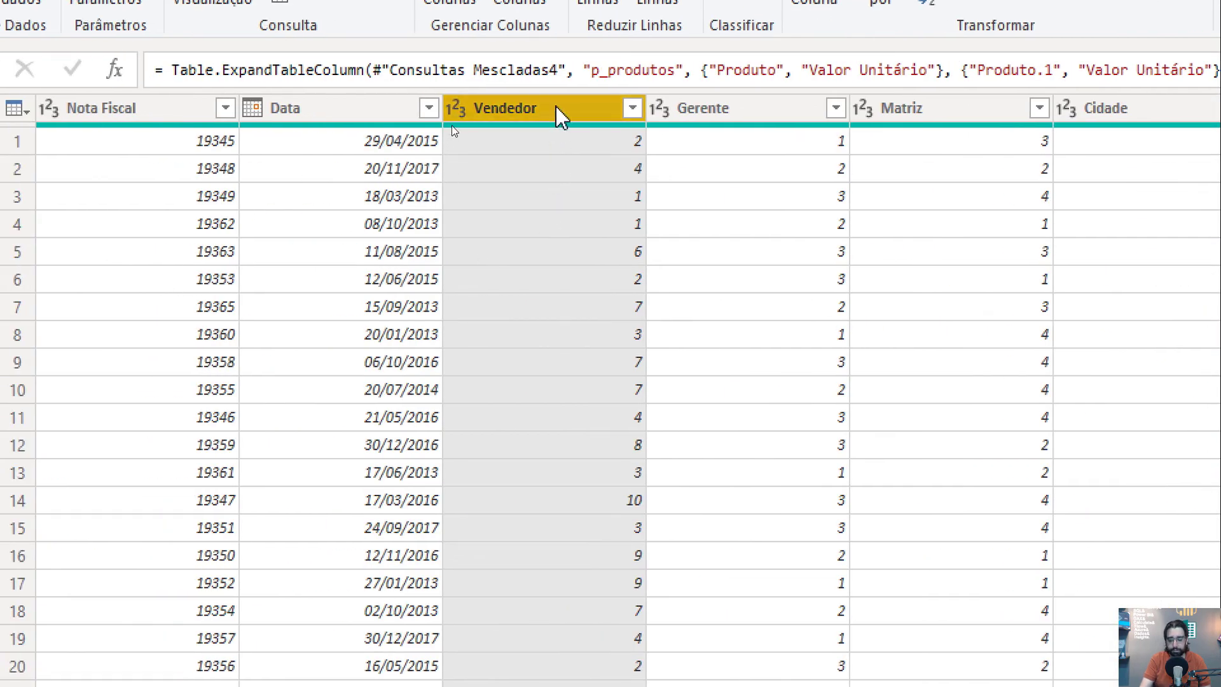
pyautogui.press('Delete')
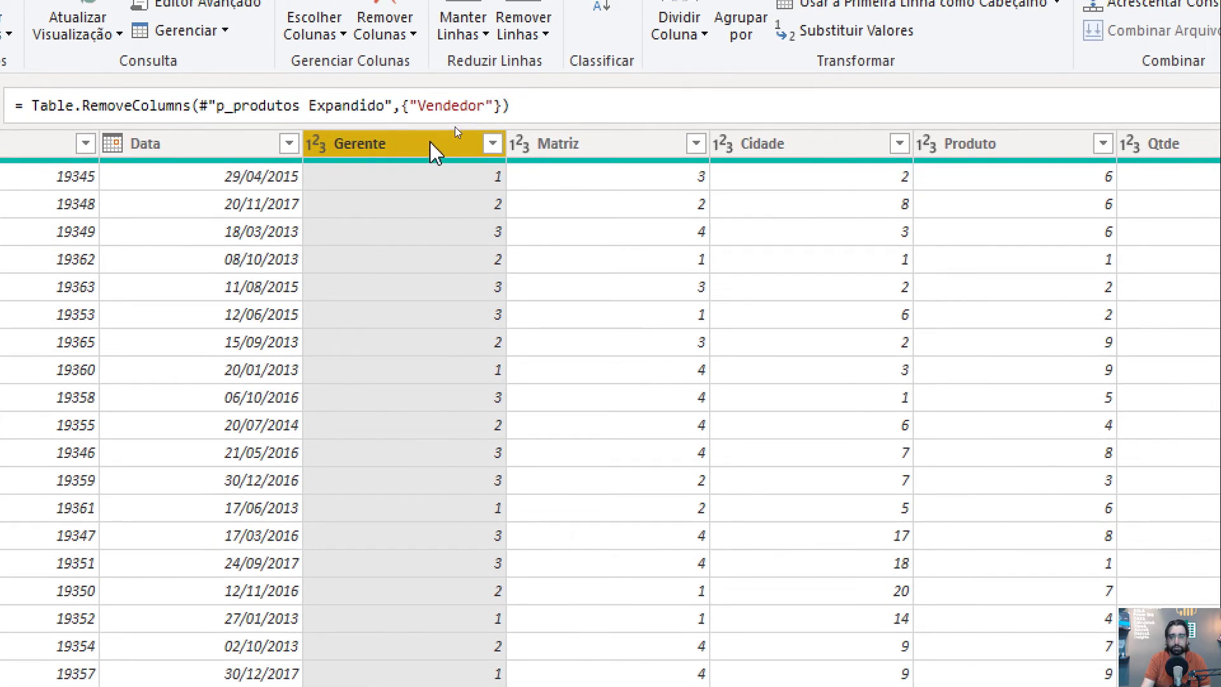
pyautogui.press('Delete')
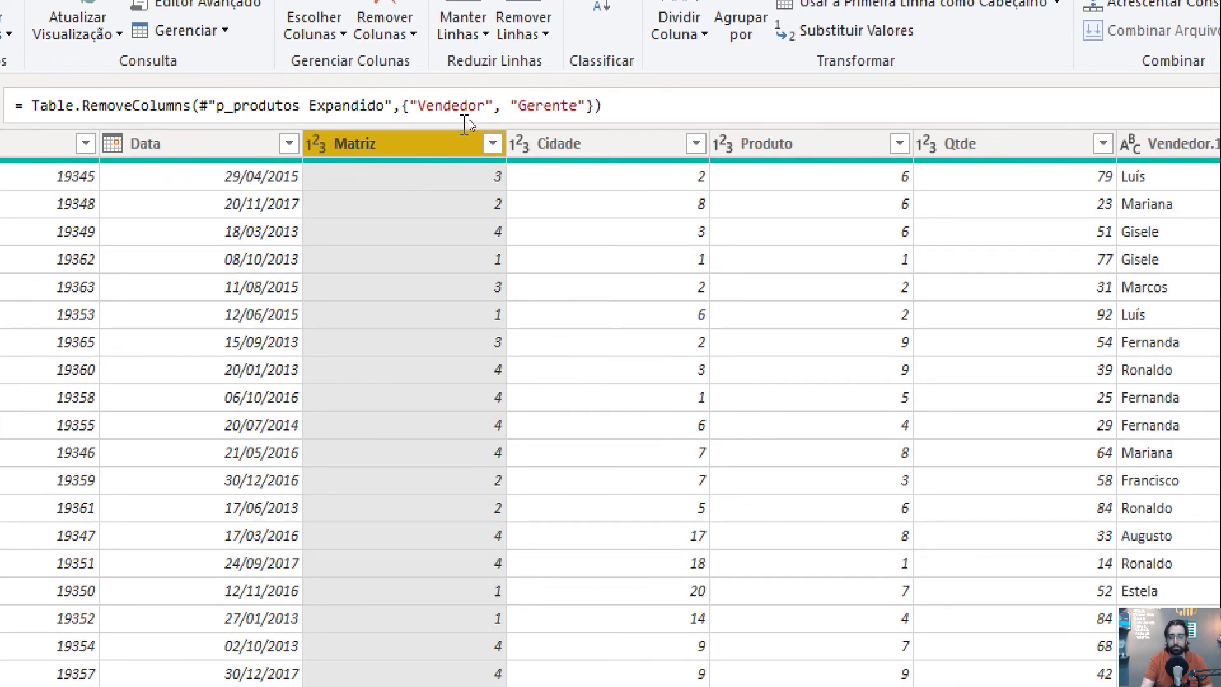
pyautogui.press('Delete')
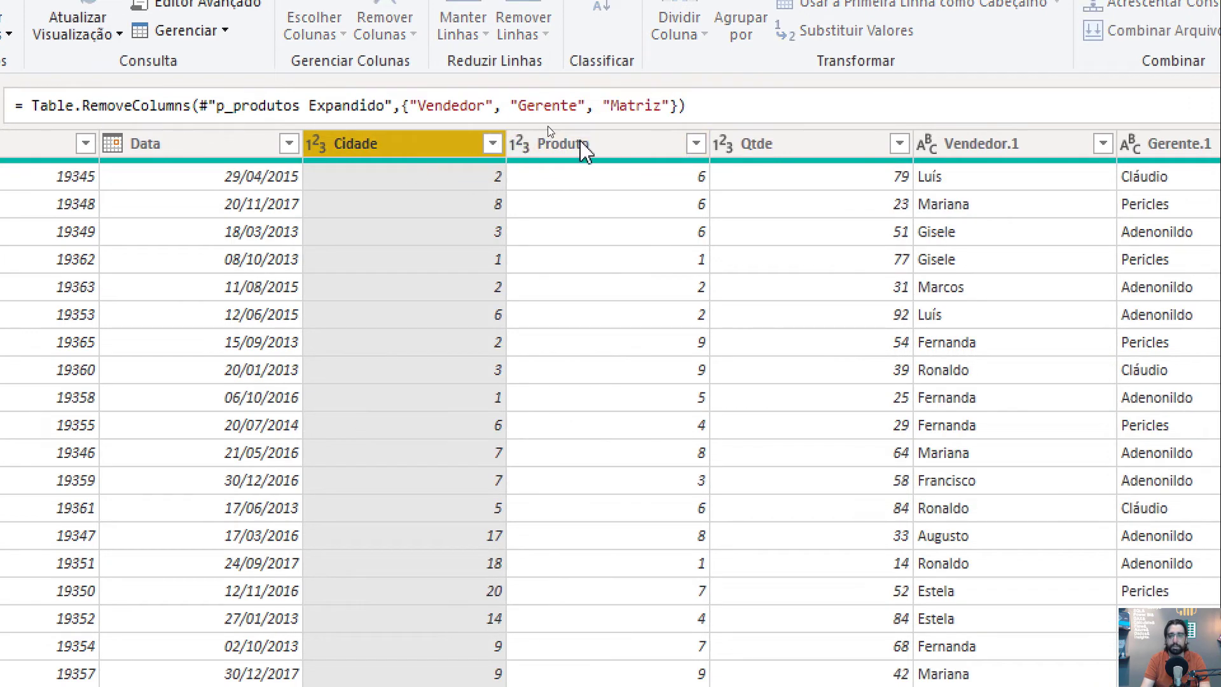
pyautogui.press('Delete')
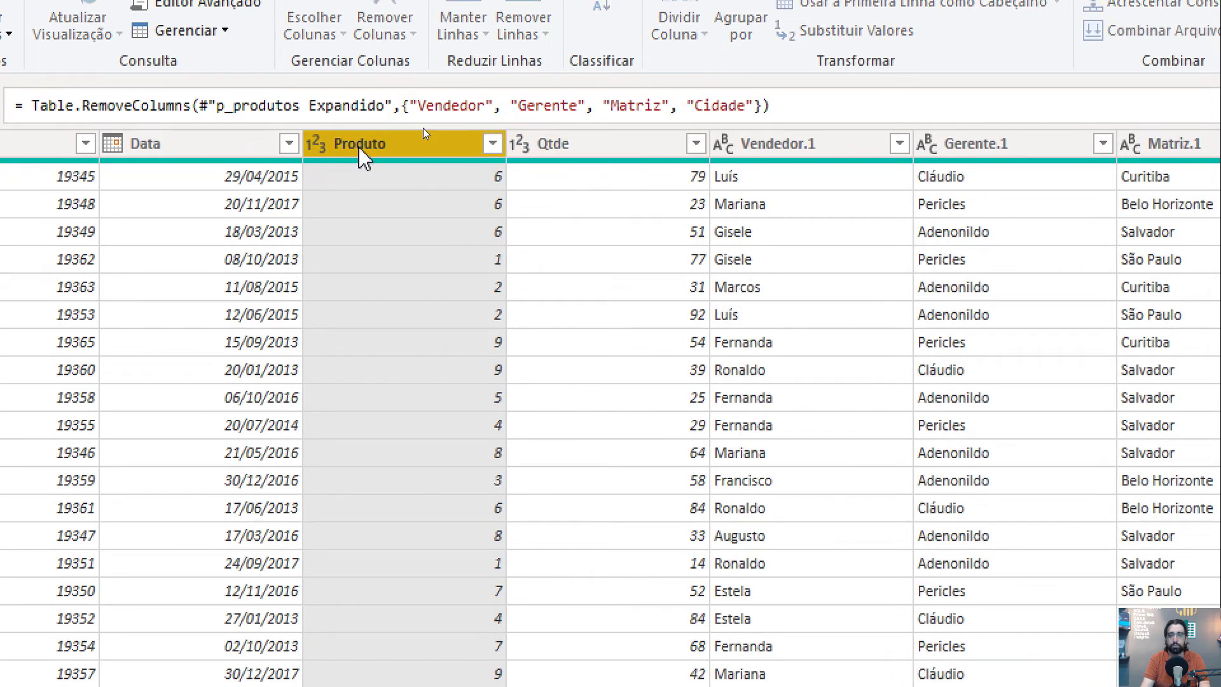
pyautogui.press('Delete')
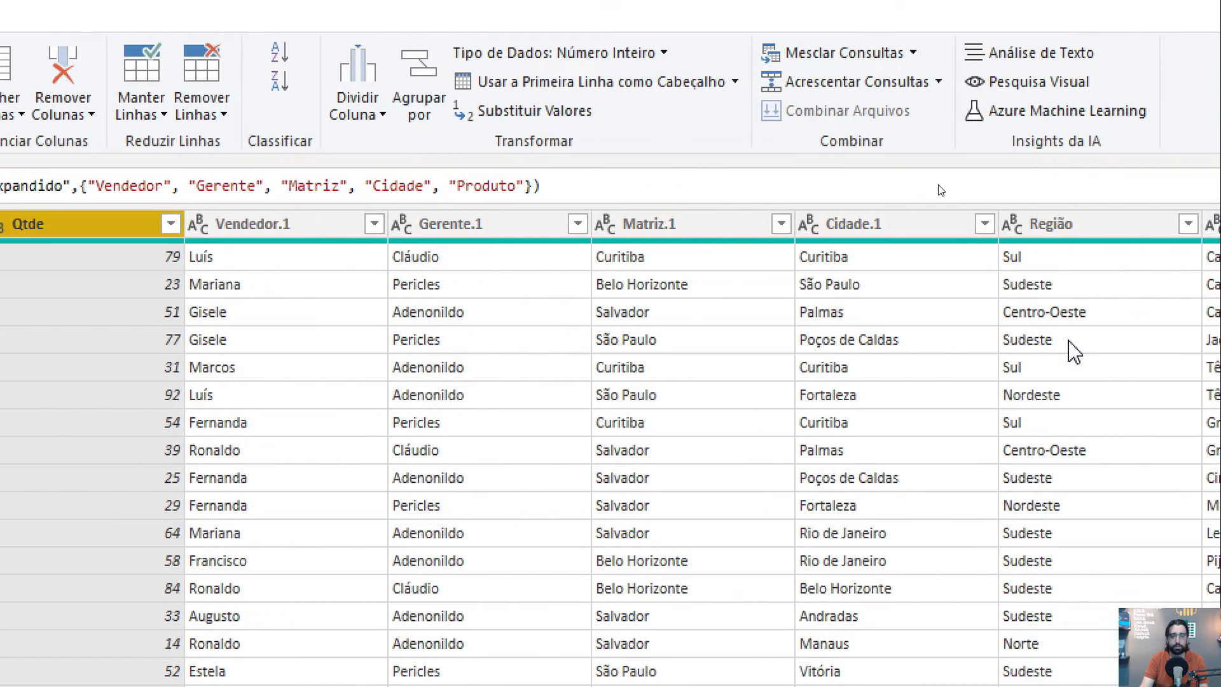
# Rename the column Vendedor.1 as Vendedor and the column Gerente.1 as Gerente
pyautogui.doubleClick(338, 226)
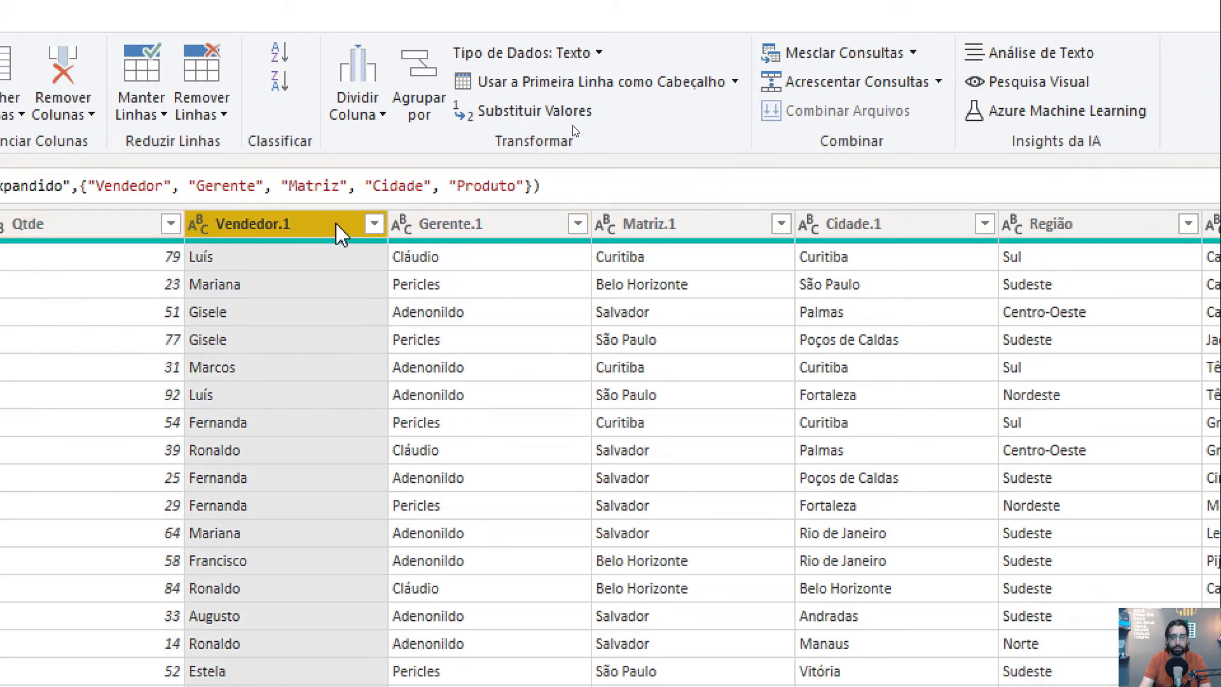
pyautogui.press('Escape')
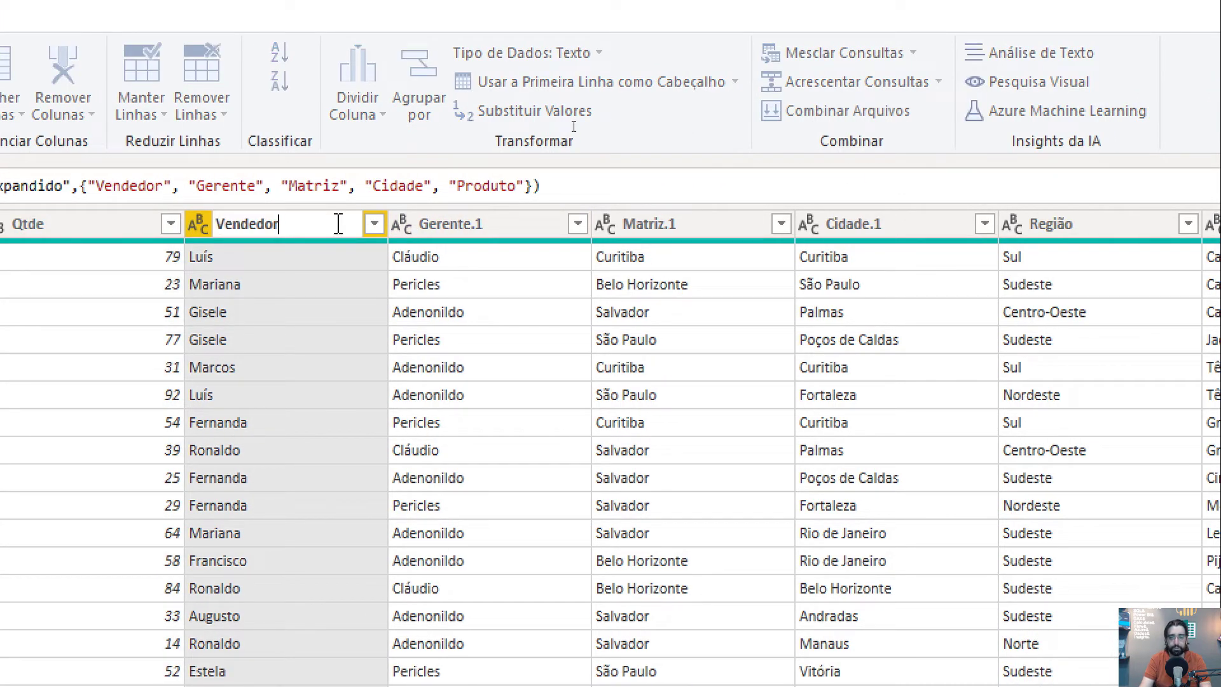
pyautogui.press('Return')
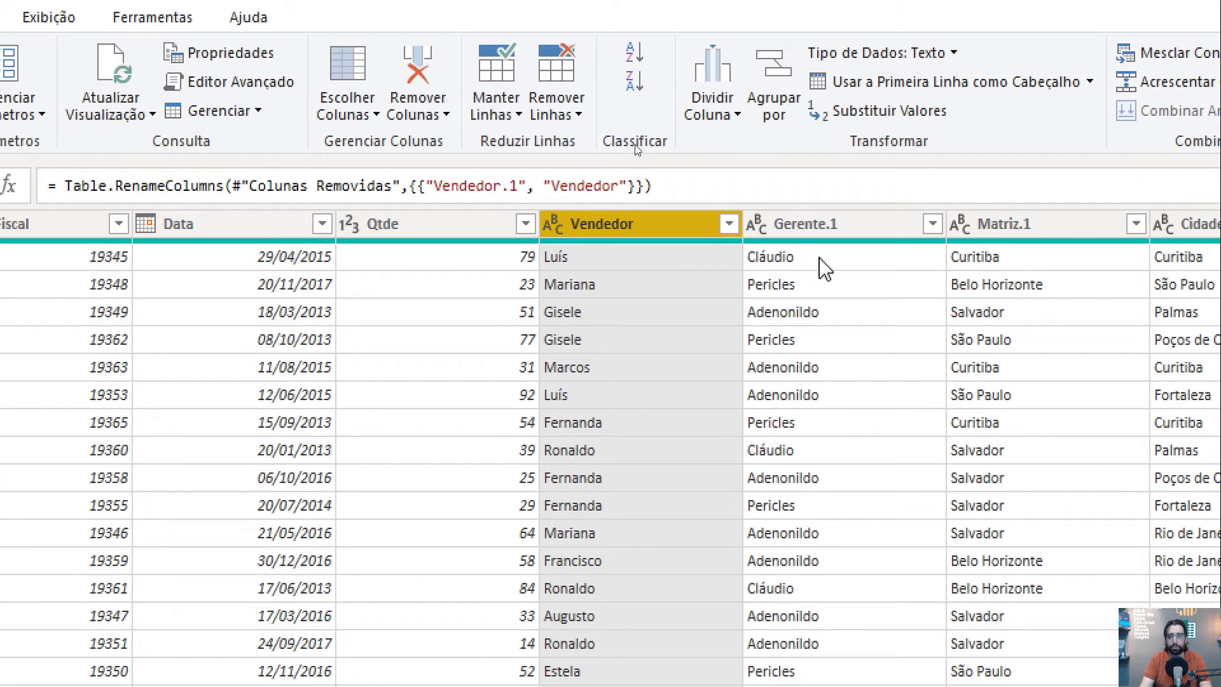
pyautogui.click(843, 240)
pyautogui.doubleClick(843, 229)
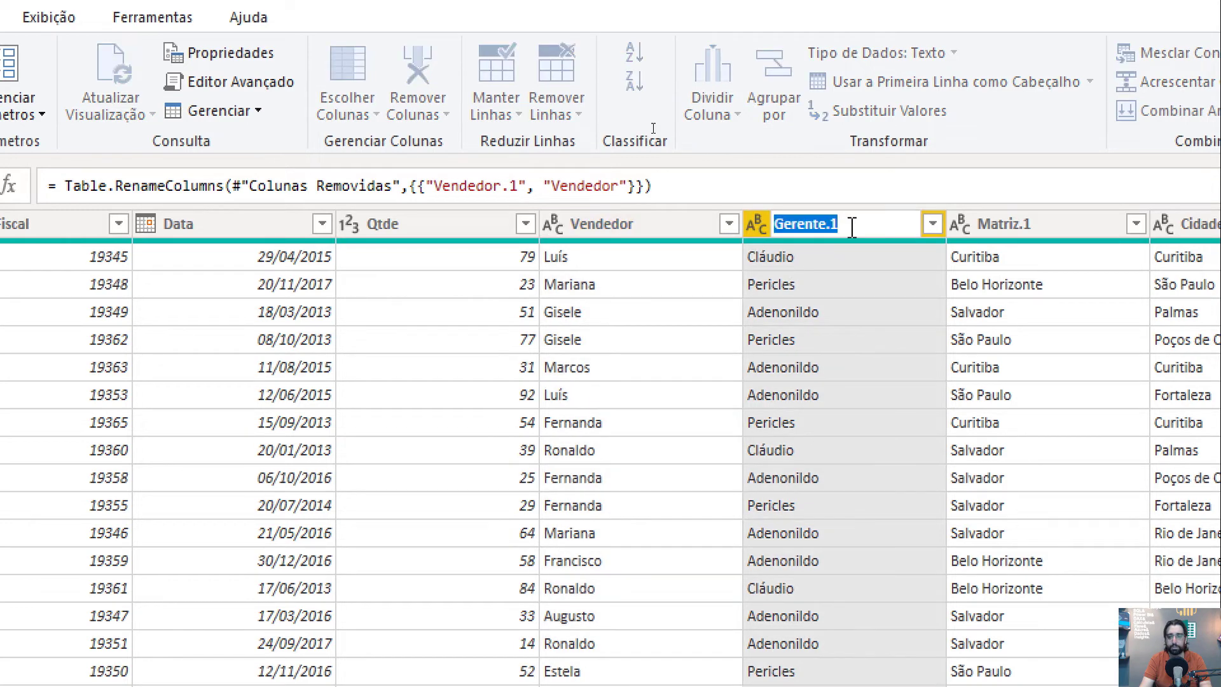
pyautogui.click(856, 226)
pyautogui.press('Return')
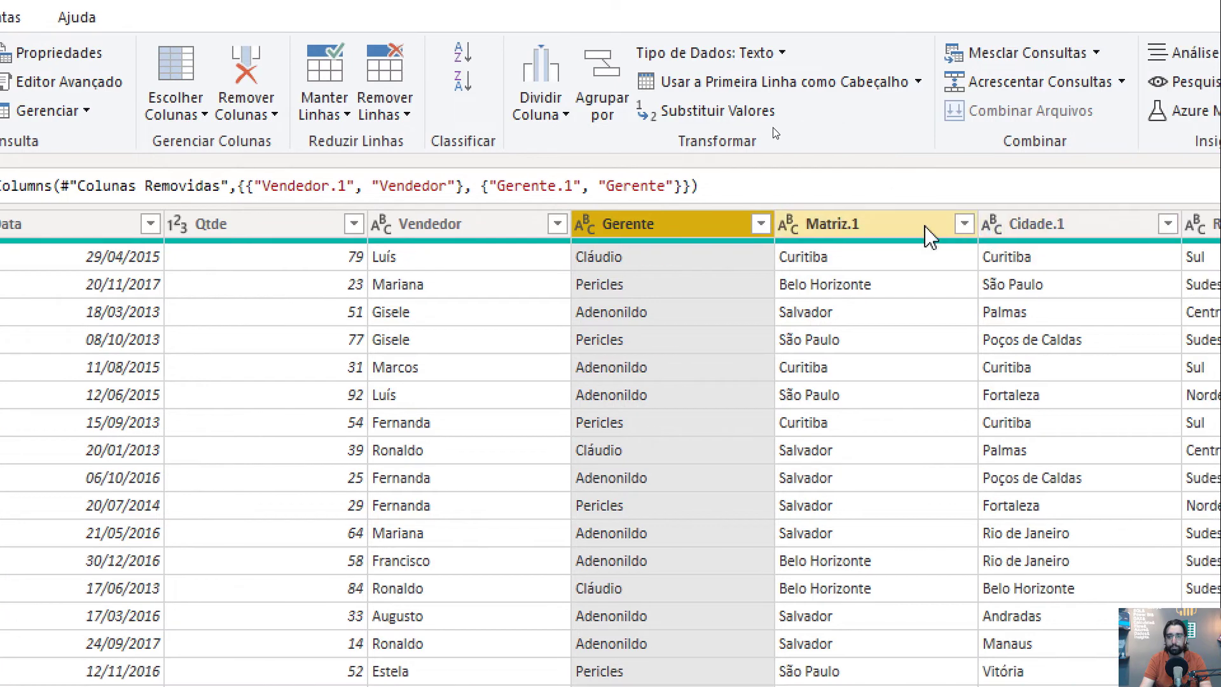
# Strip the .1 suffix from the column names Matriz.1, Cidade.1 and Produto.1
pyautogui.click(1100, 226)
pyautogui.press('Return')
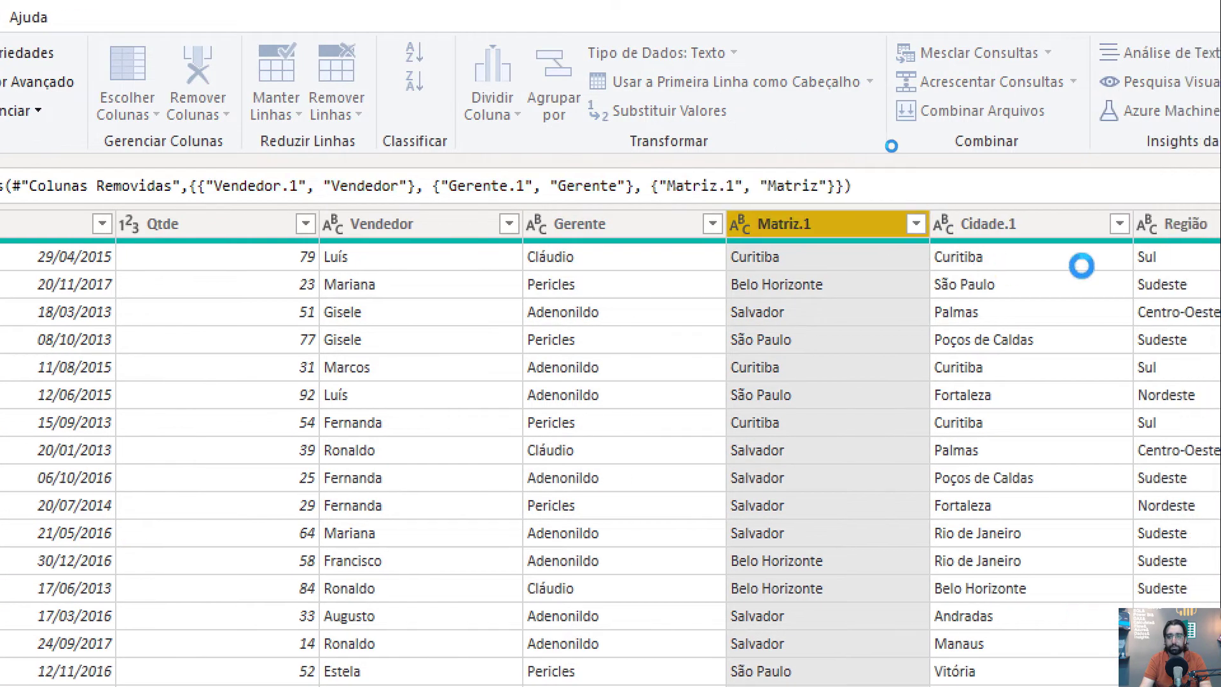
pyautogui.click(1122, 225)
pyautogui.doubleClick(1121, 225)
pyautogui.click(930, 224)
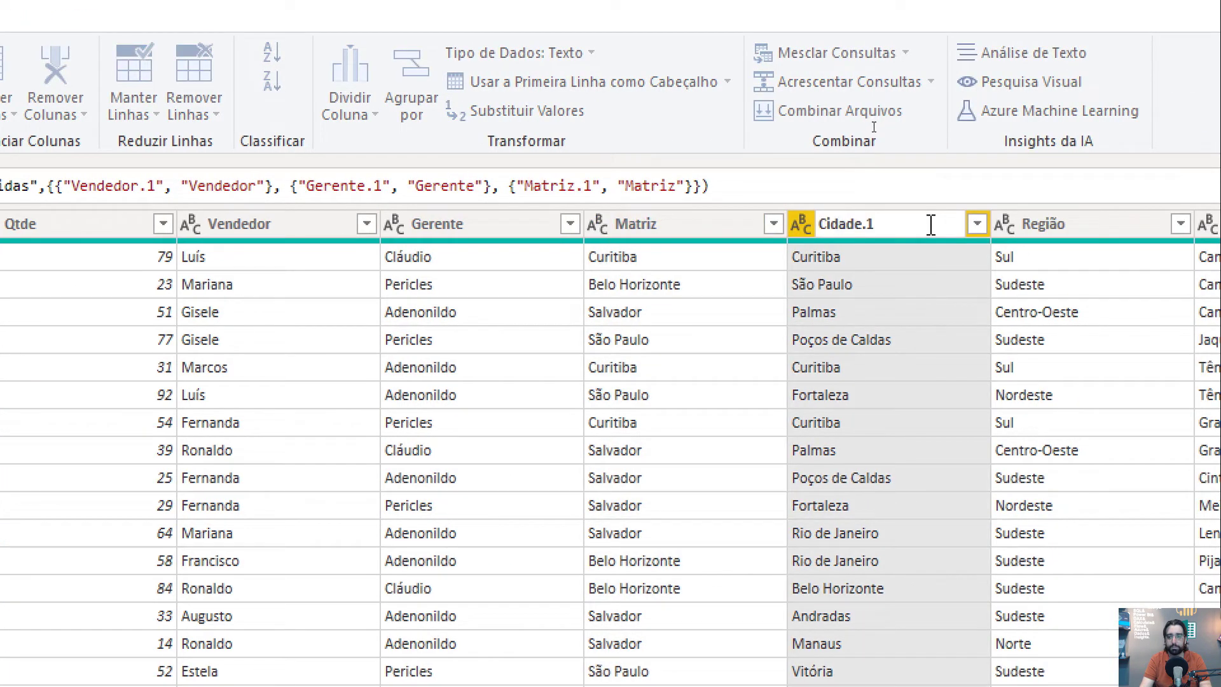
pyautogui.press('Return')
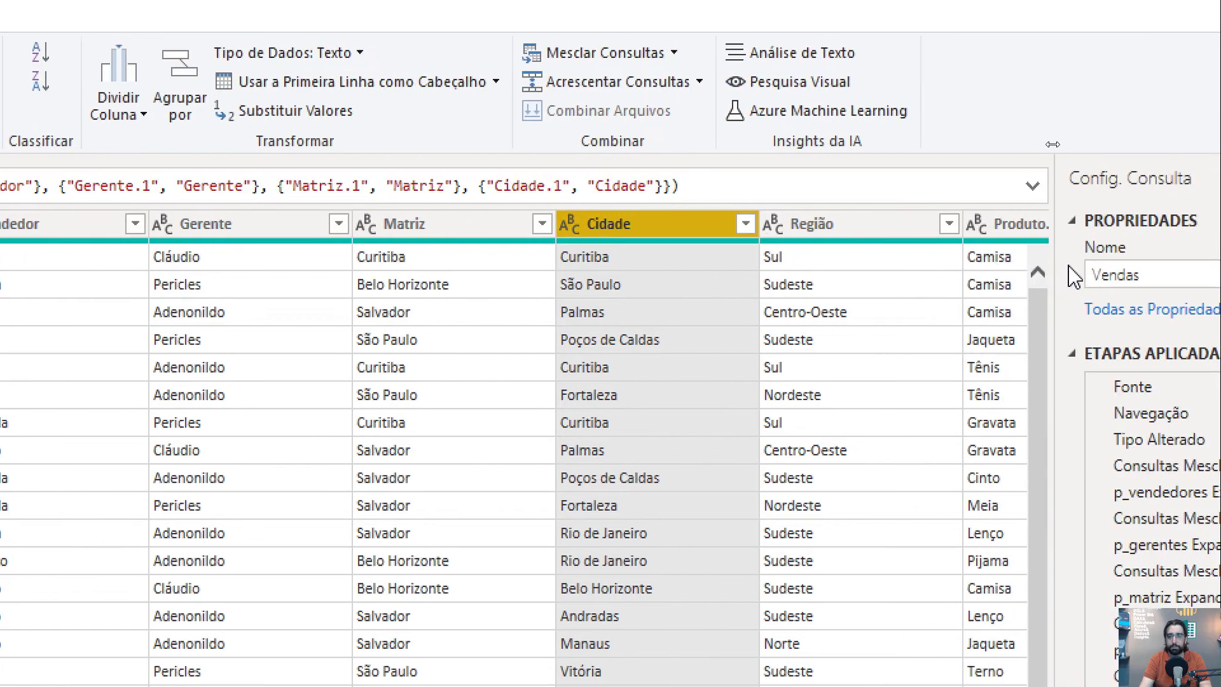
pyautogui.click(1020, 224)
pyautogui.doubleClick(935, 224)
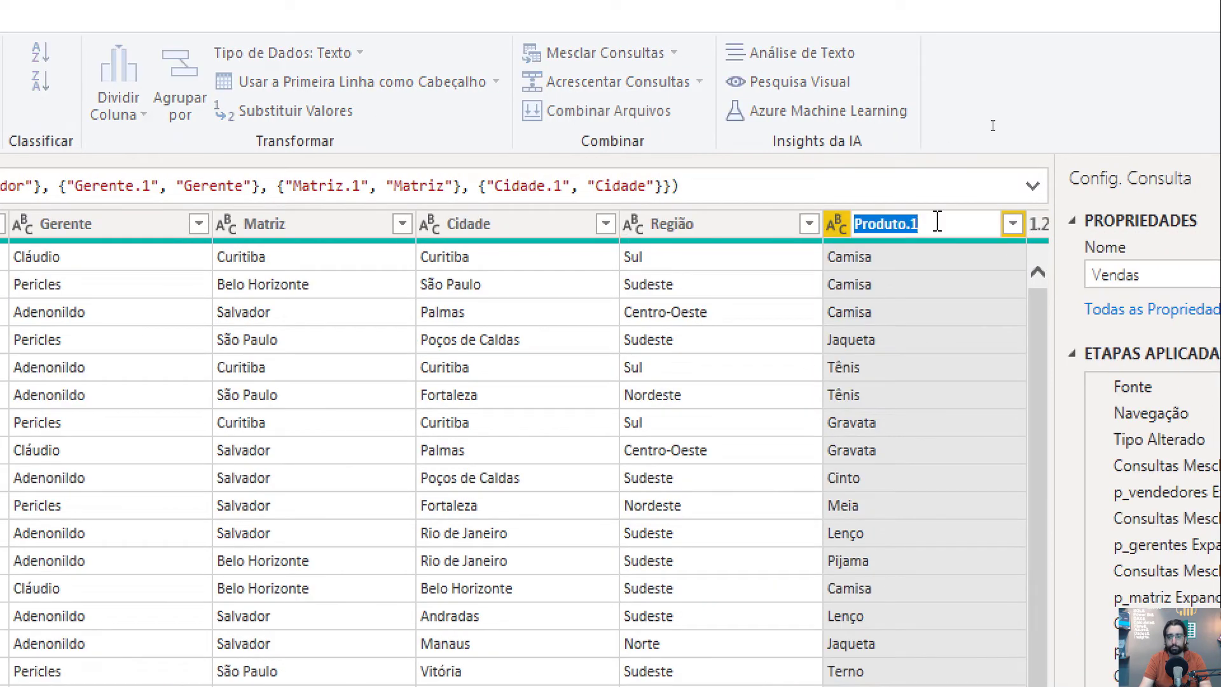
pyautogui.click(936, 226)
pyautogui.press('Return')
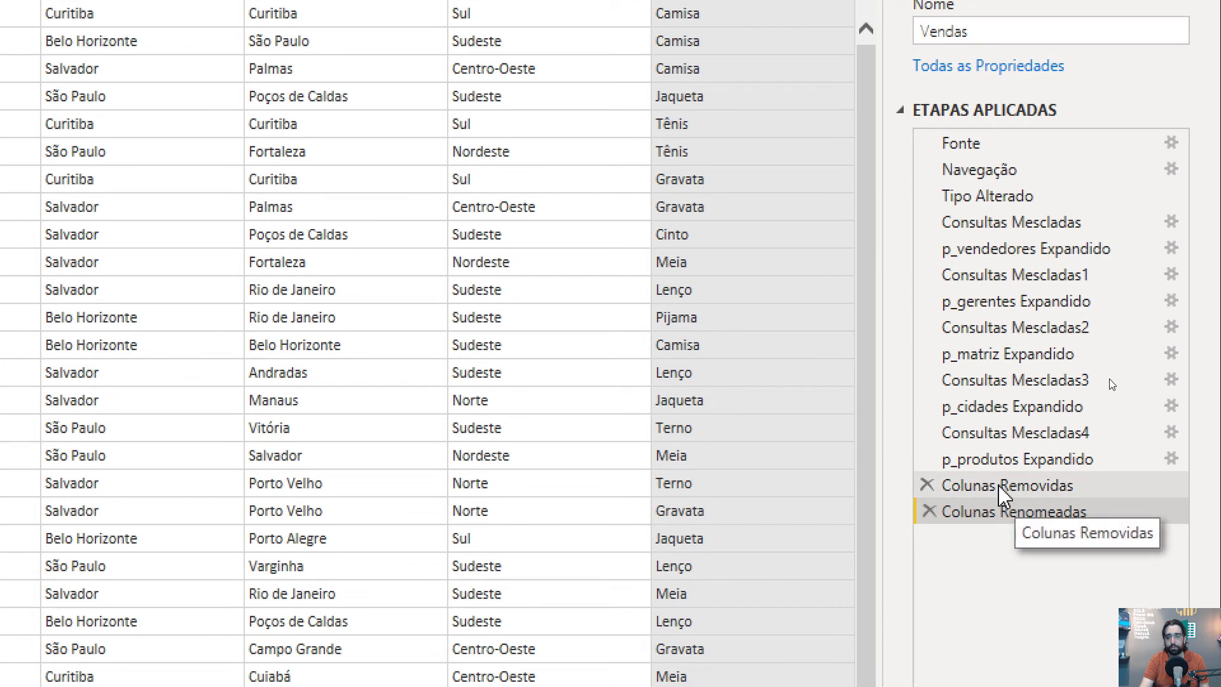
# Check the single Colunas Removidas and Colunas Renomeadas steps in the Vendas query and start a session diagnostic
pyautogui.click(1002, 490)
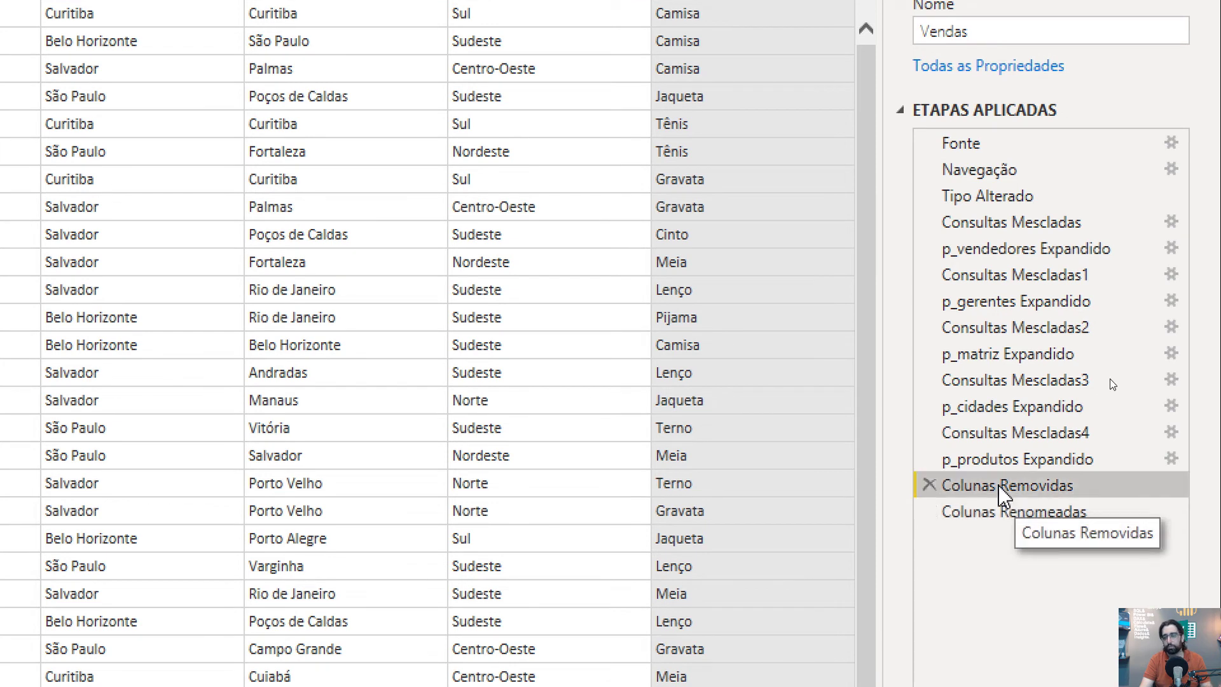
pyautogui.click(1024, 515)
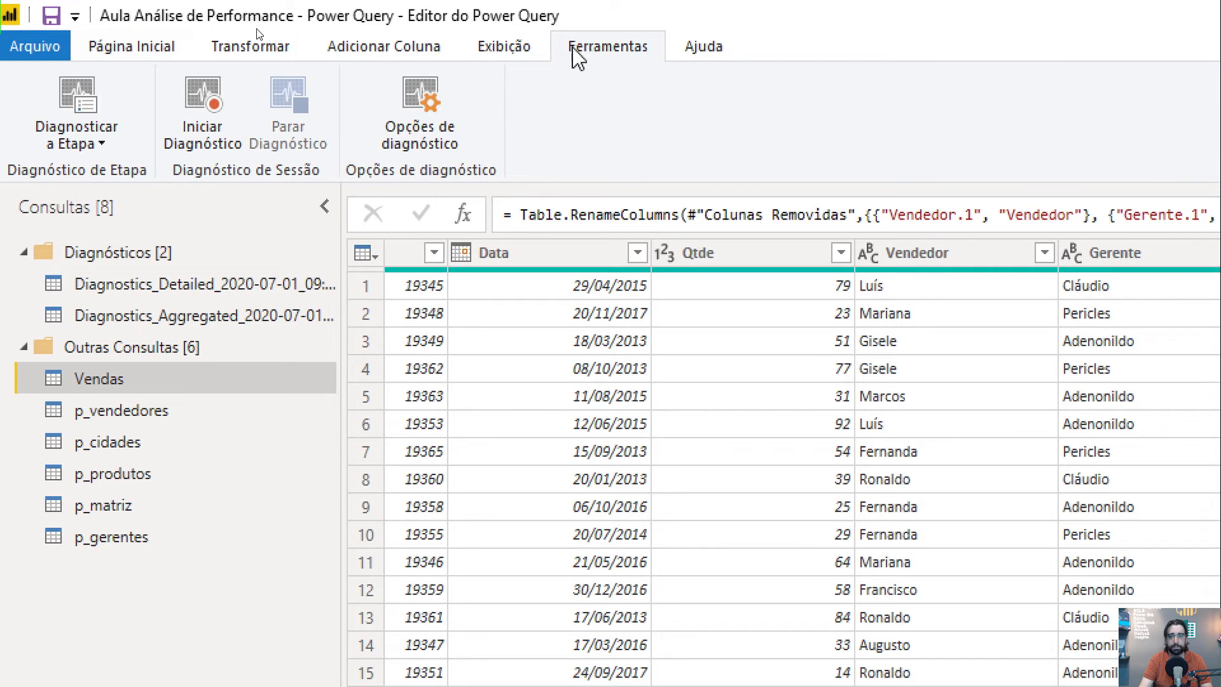
pyautogui.click(207, 105)
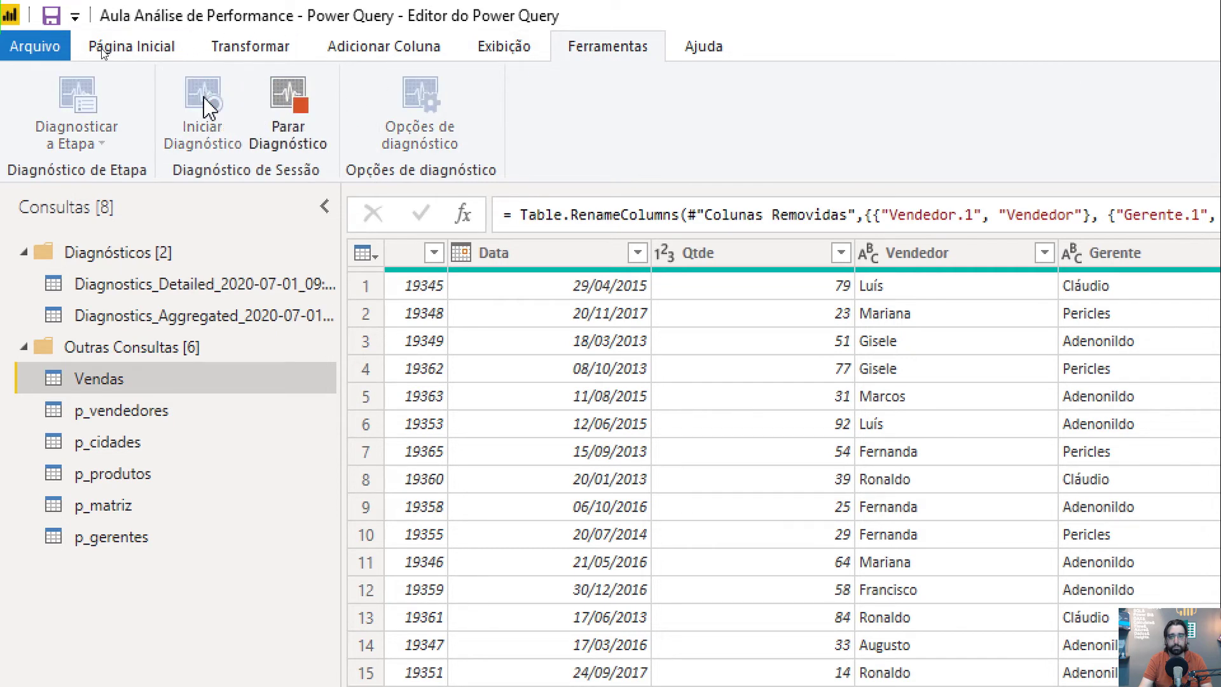
# Refresh the Vendas query preview while the session diagnostic records, and stop the diagnostic
pyautogui.click(131, 57)
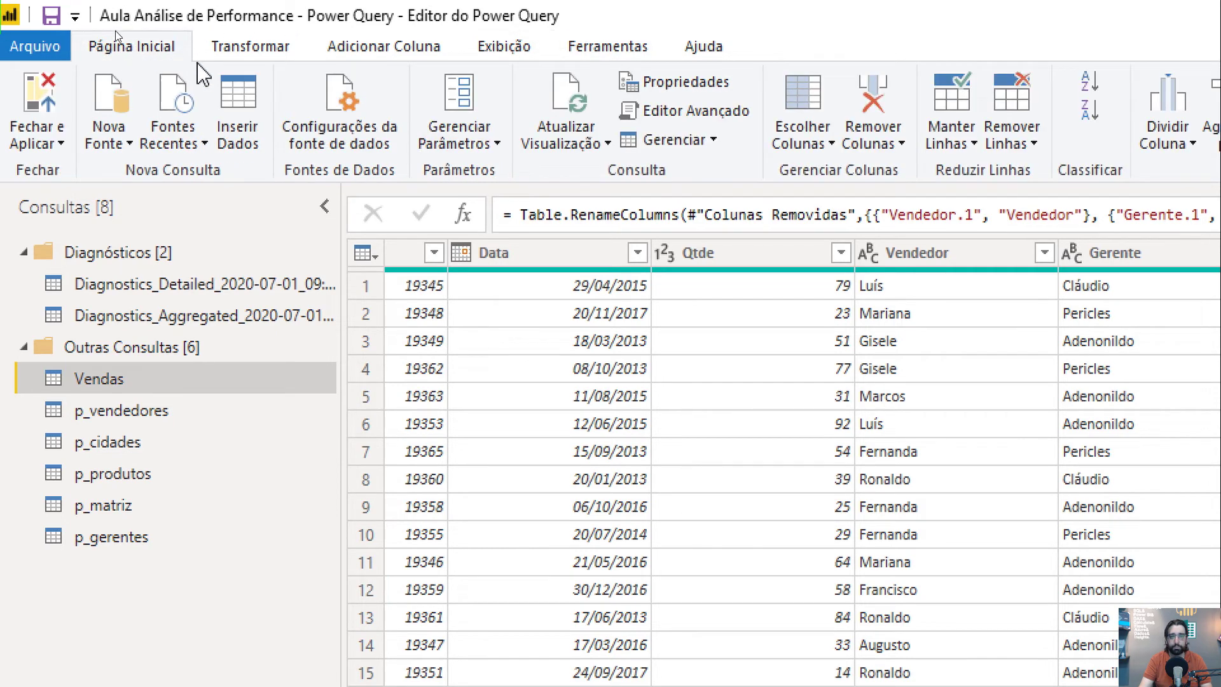
pyautogui.click(575, 99)
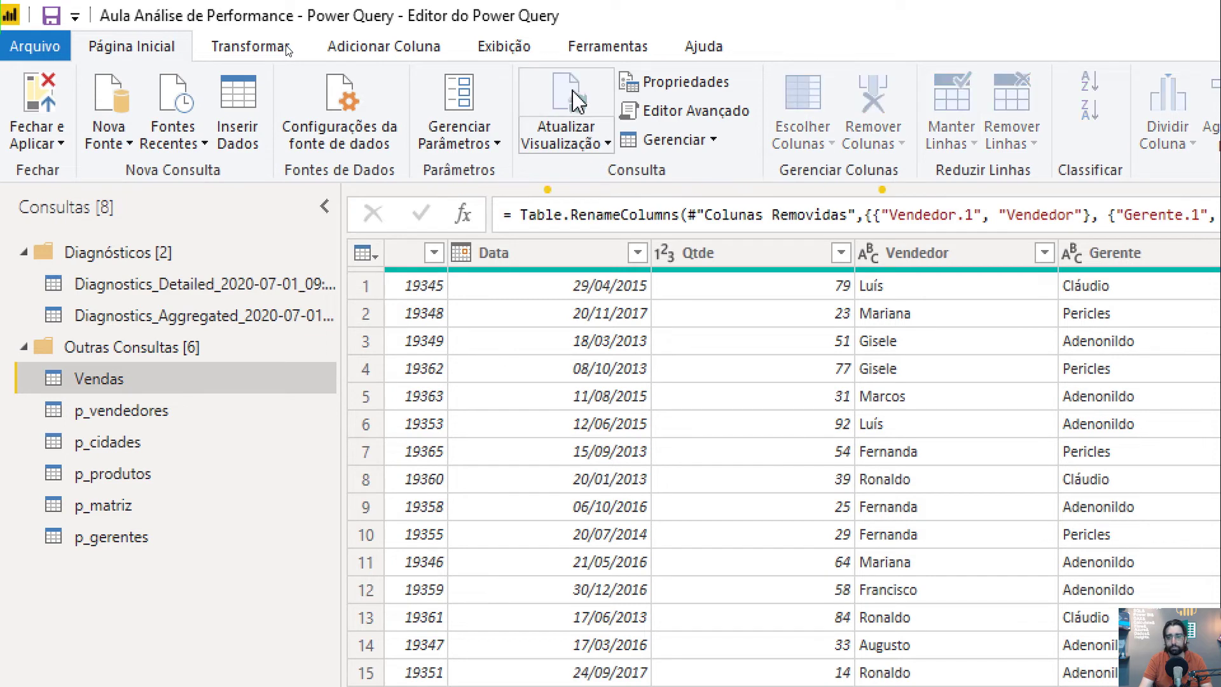
pyautogui.click(601, 51)
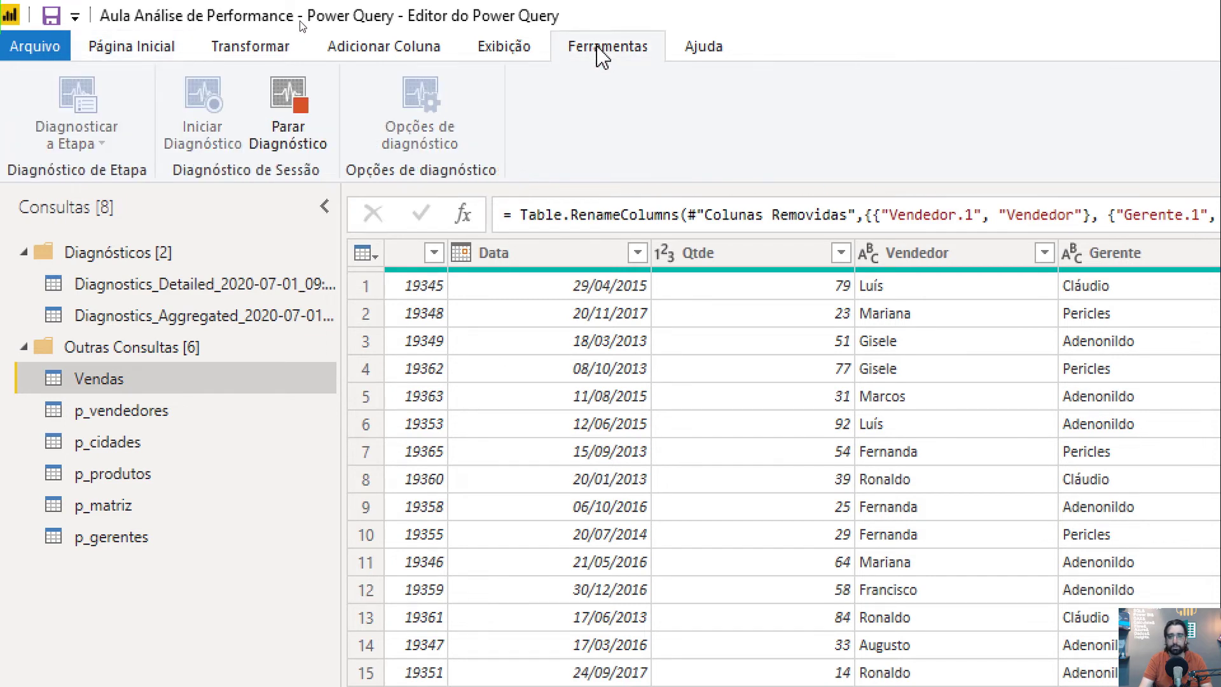
pyautogui.click(289, 117)
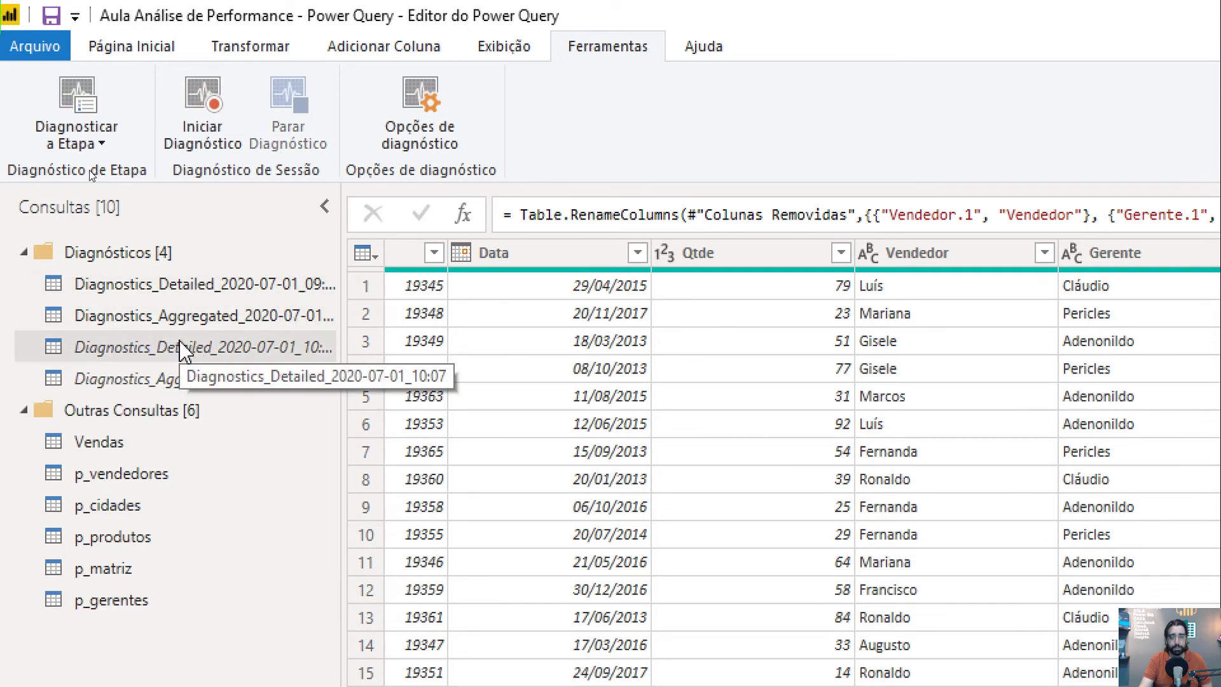
# Enable loading for the Detailed and Aggregated 2020-07-01_10:07 diagnostics queries, and close the query editor applying the changes
pyautogui.rightClick(167, 357)
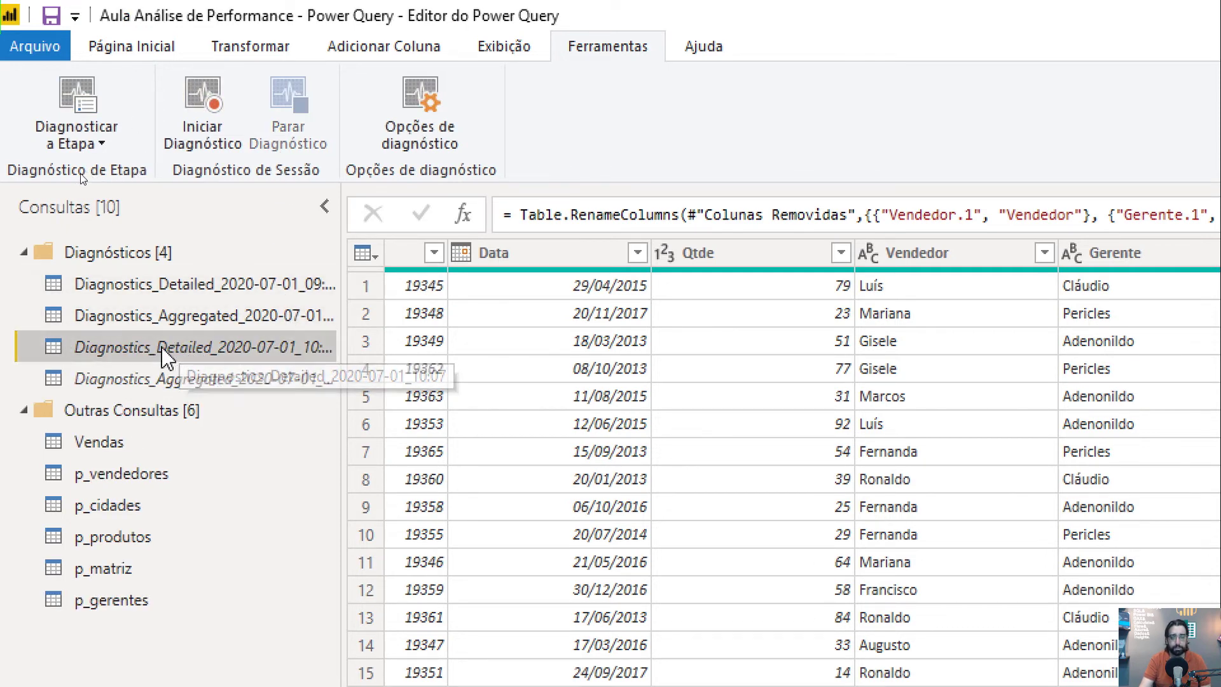
pyautogui.click(239, 502)
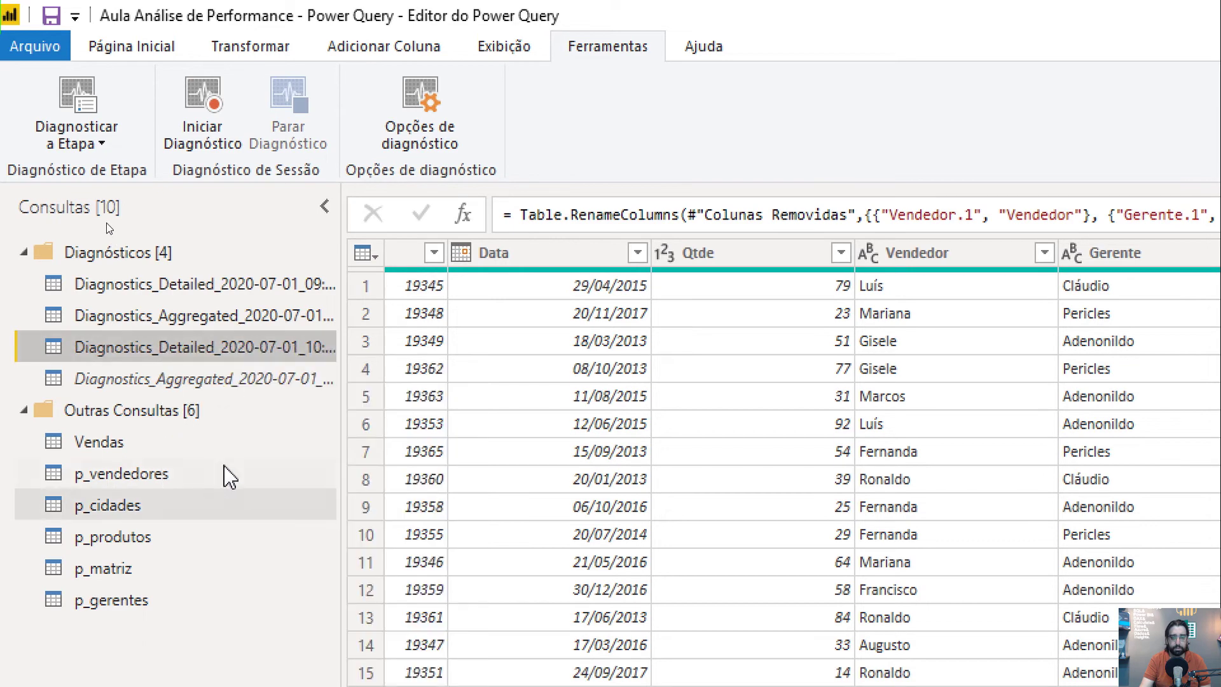
pyautogui.rightClick(185, 379)
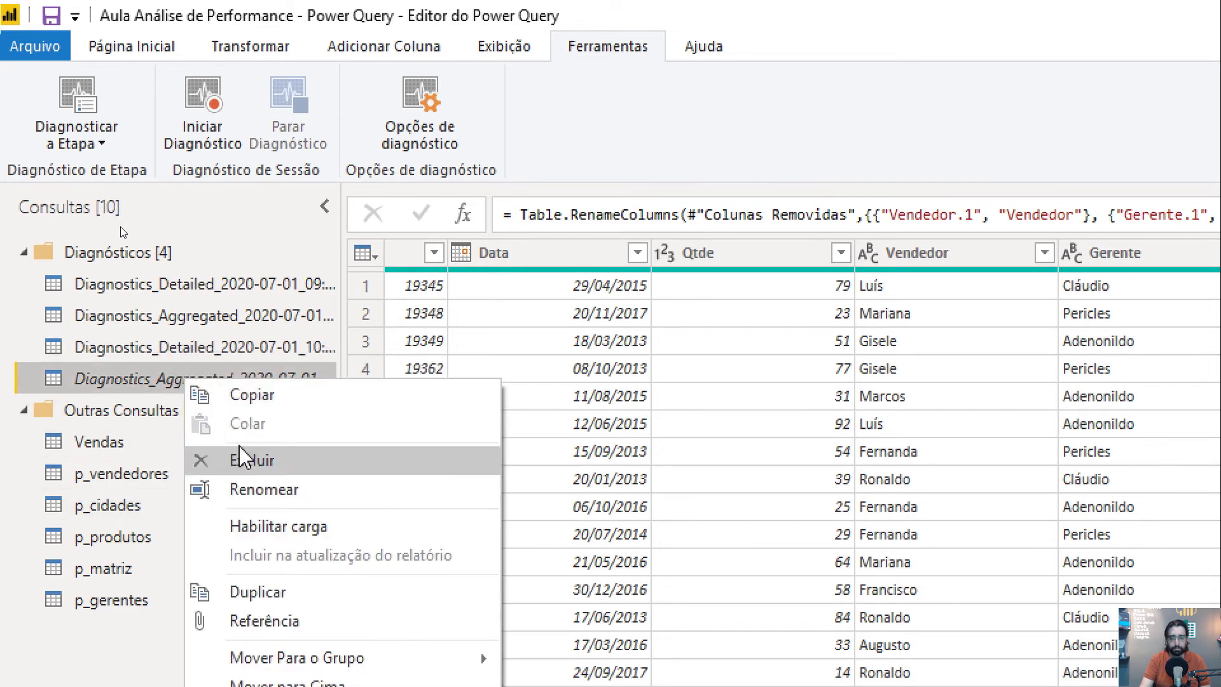
pyautogui.click(246, 527)
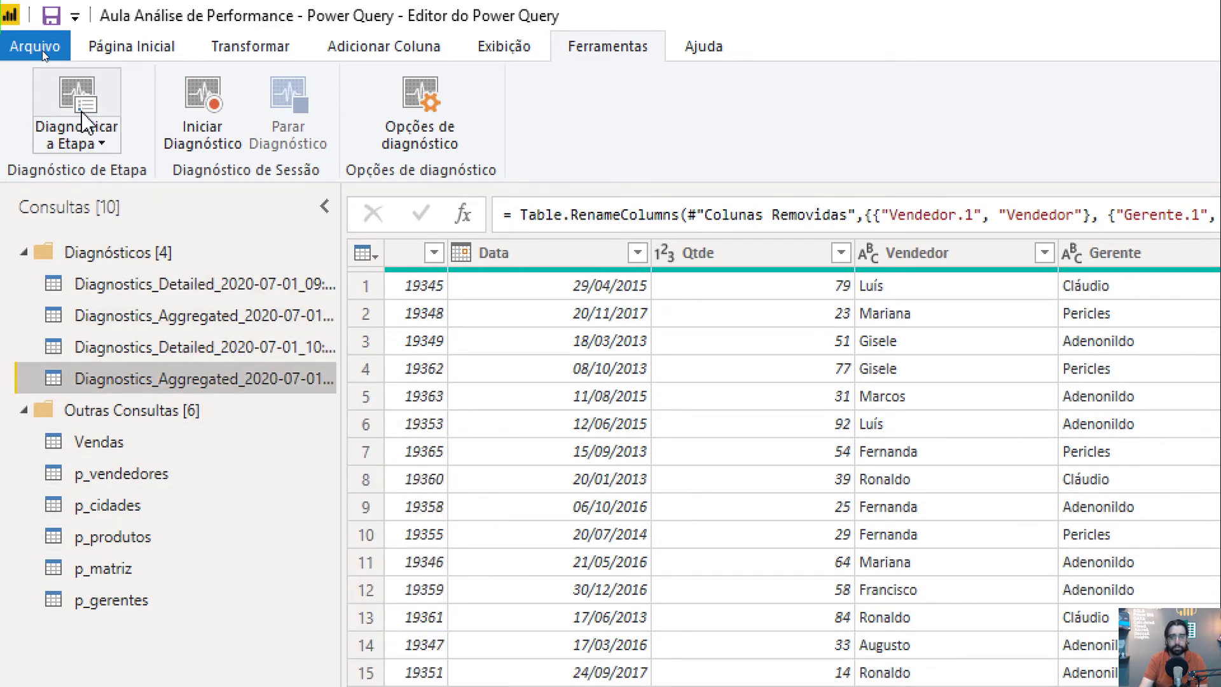
pyautogui.click(94, 45)
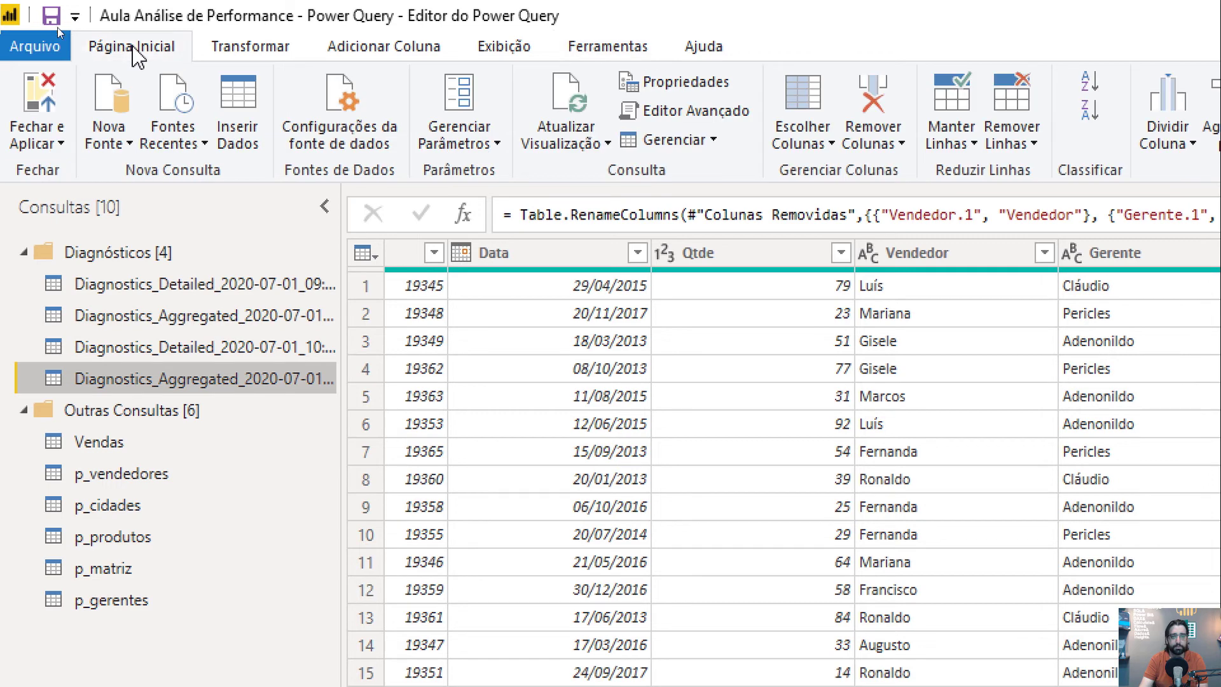
pyautogui.click(38, 102)
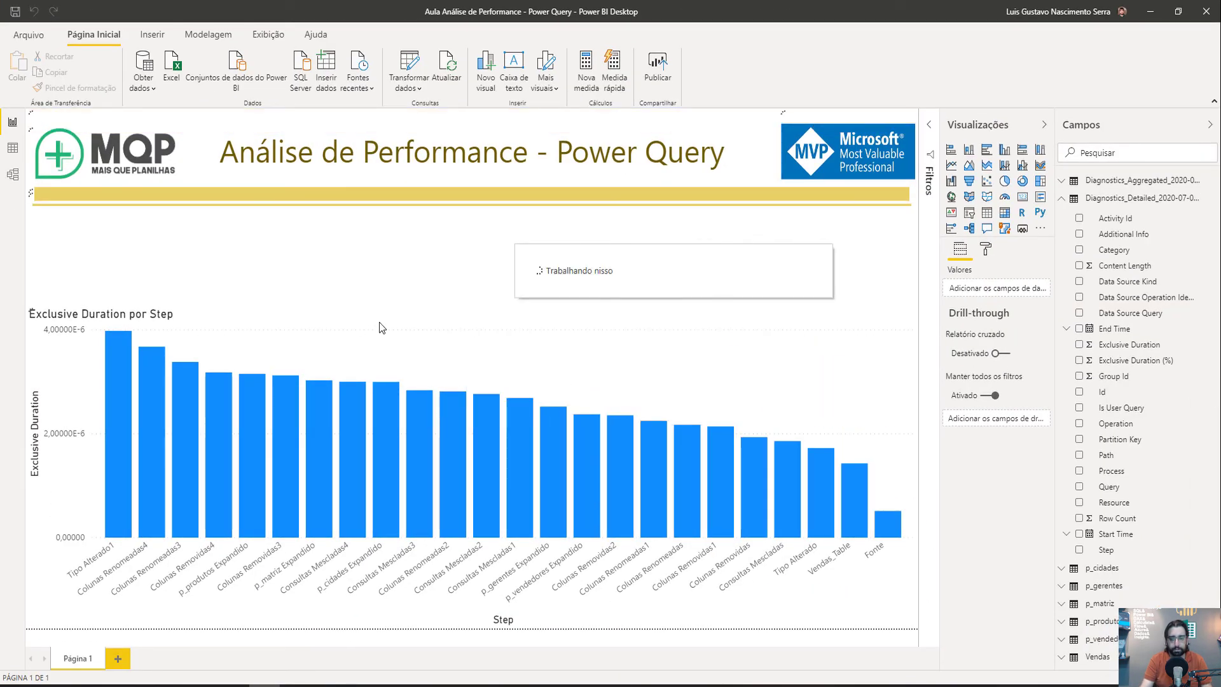
# Reduce the height of the Exclusive Duration por Step chart from its upper edge to free space above it on the page
pyautogui.click(448, 316)
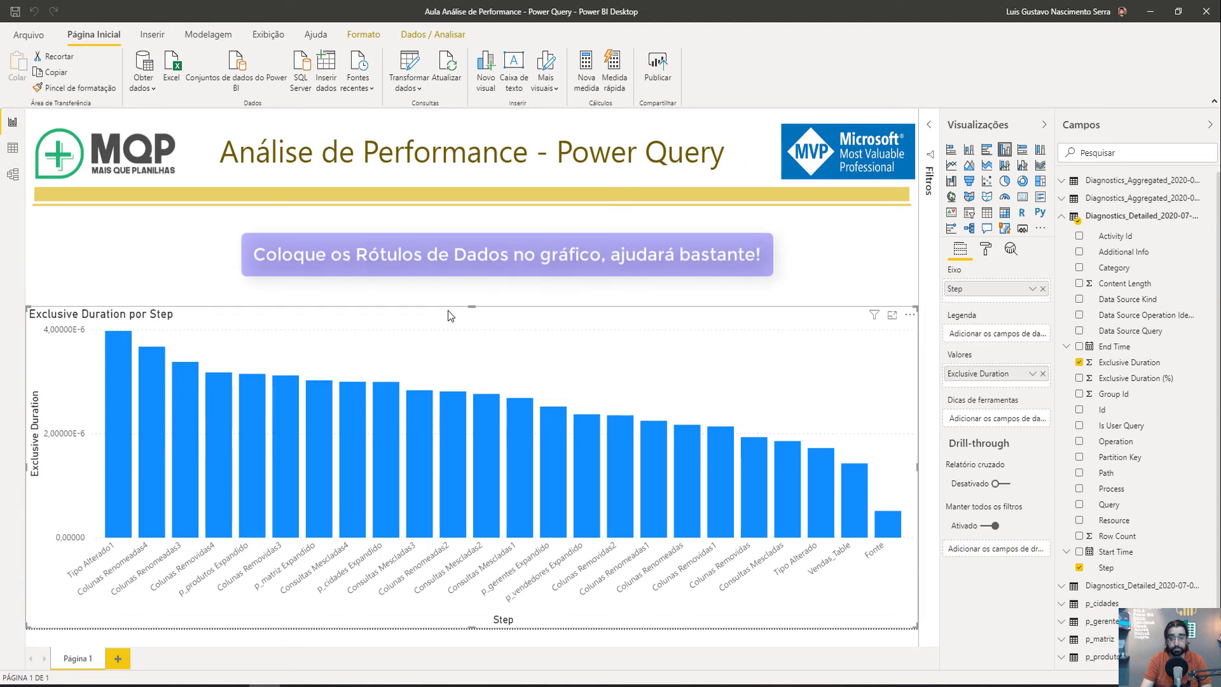
pyautogui.moveTo(470, 309); pyautogui.dragTo(493, 380)
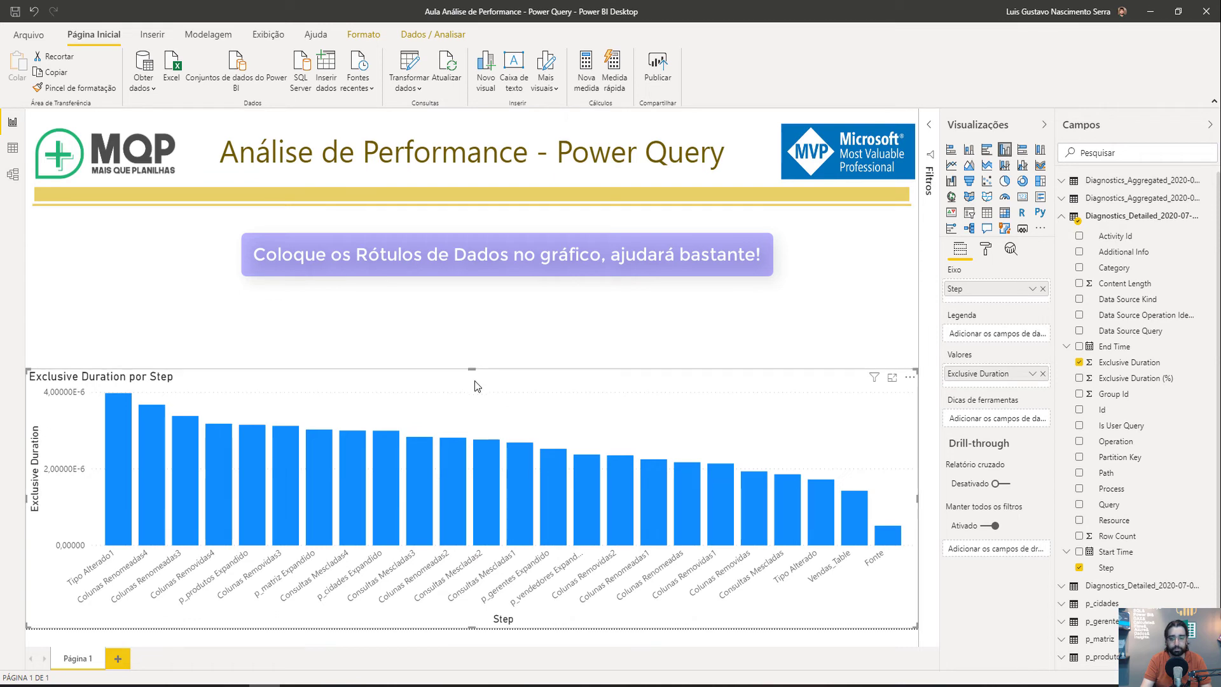
pyautogui.moveTo(475, 380); pyautogui.dragTo(478, 400)
pyautogui.click(487, 359)
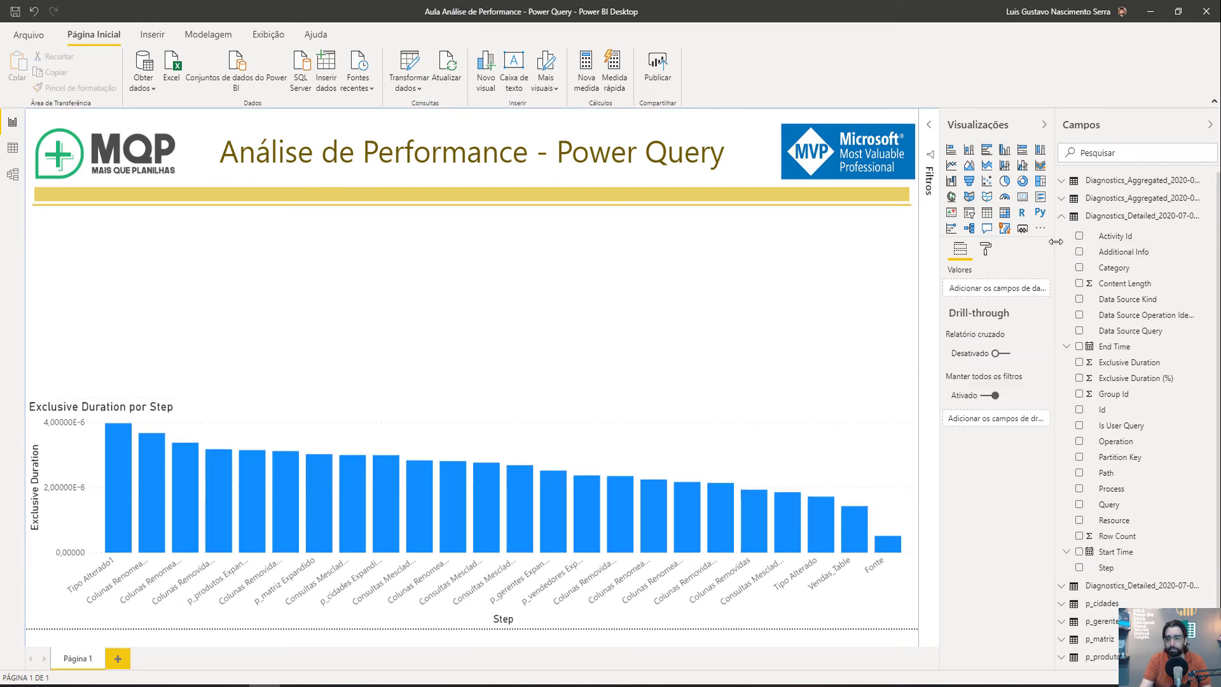
# Add a clustered column chart above the existing one, with Step as axis and Exclusive Duration as values from Diagnostics_Detailed_2020-07-01_10:07
pyautogui.moveTo(1056, 242); pyautogui.dragTo(1017, 246)
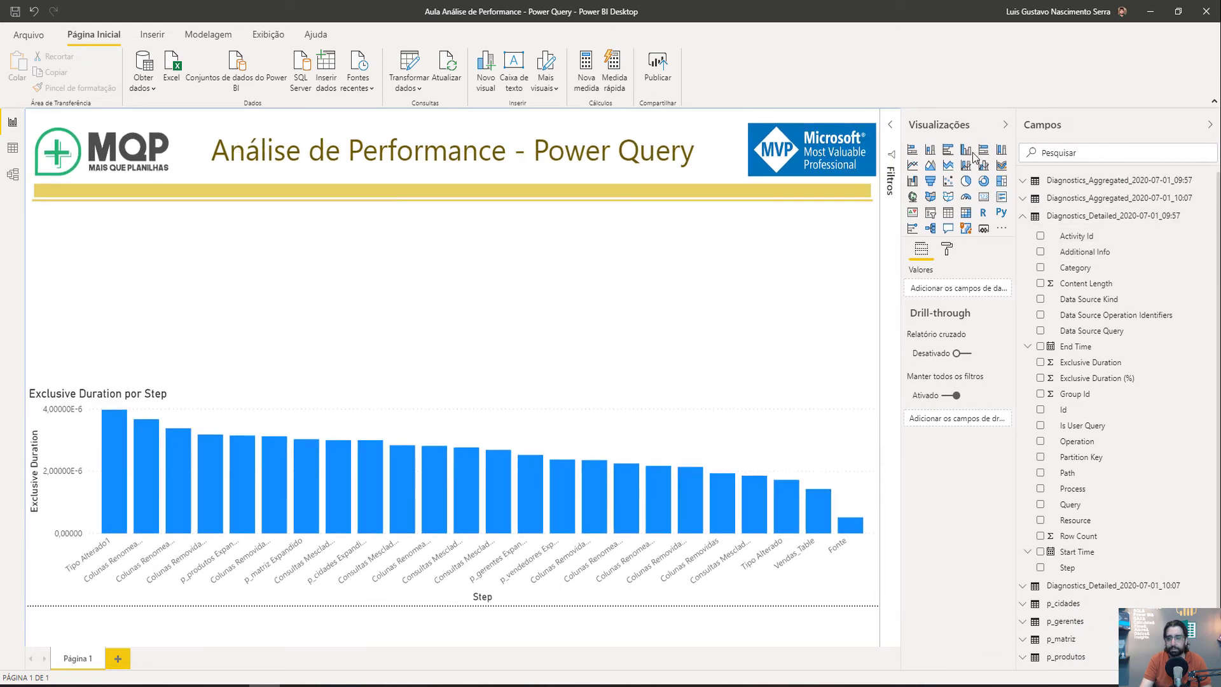
pyautogui.click(966, 151)
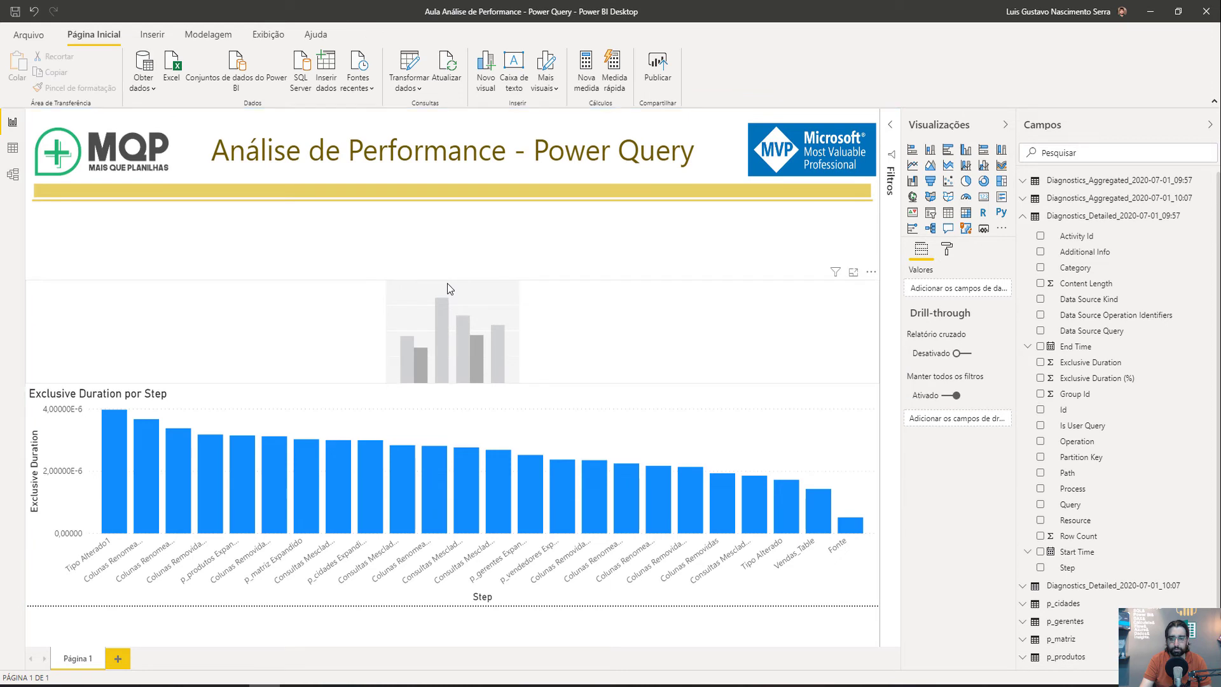
pyautogui.moveTo(451, 284); pyautogui.dragTo(473, 215)
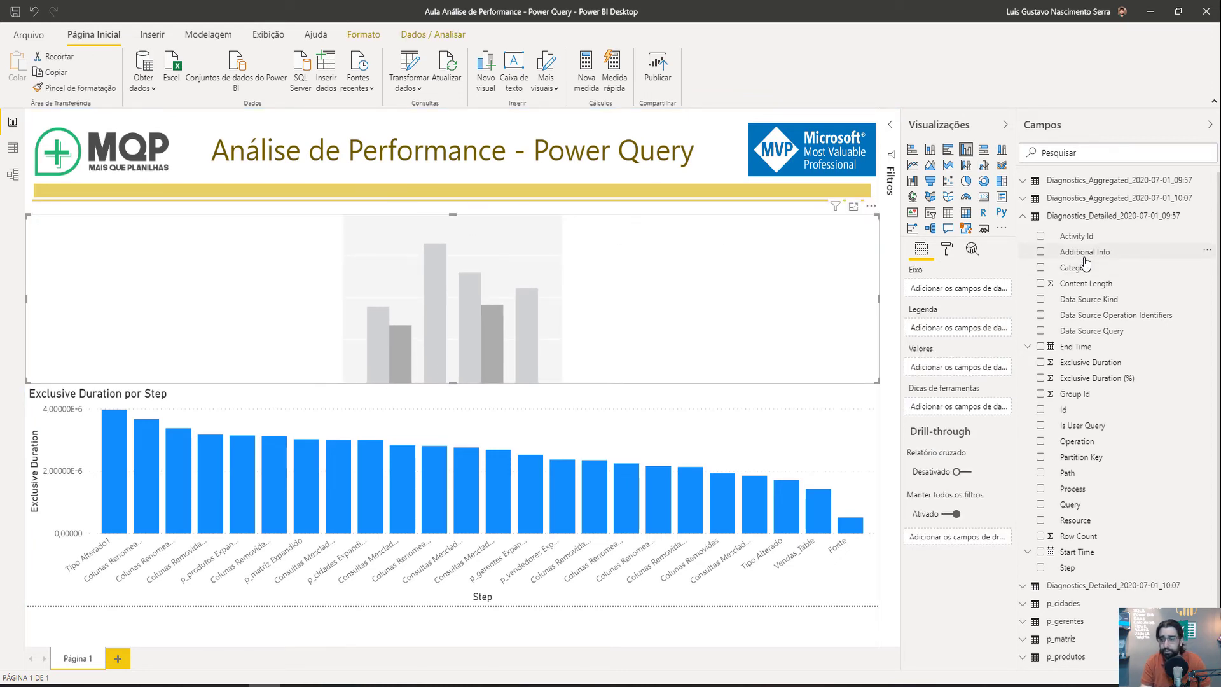
pyautogui.click(1022, 218)
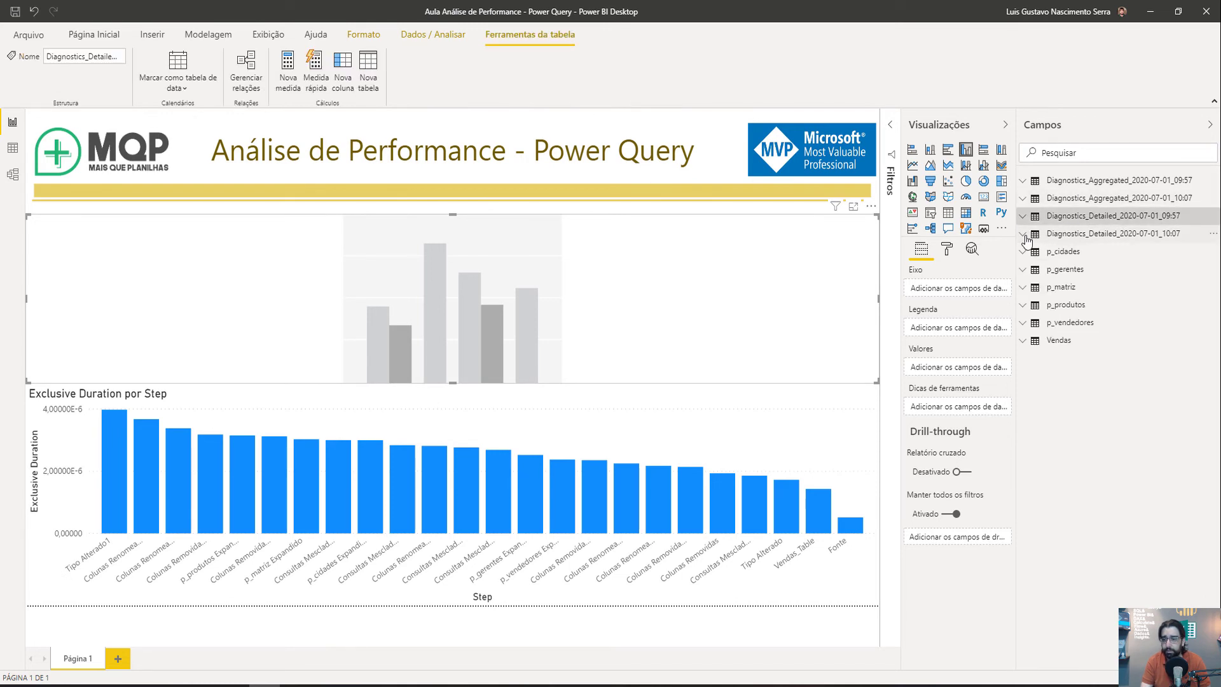
pyautogui.click(1023, 235)
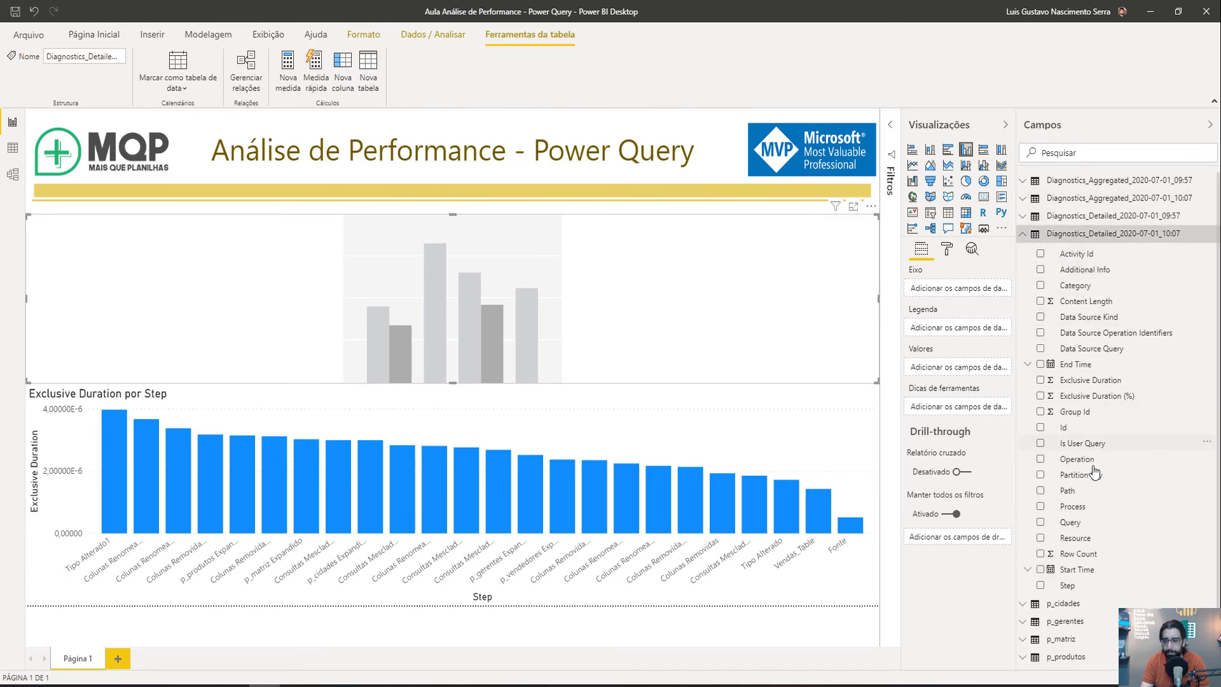
pyautogui.moveTo(1072, 588); pyautogui.dragTo(958, 292)
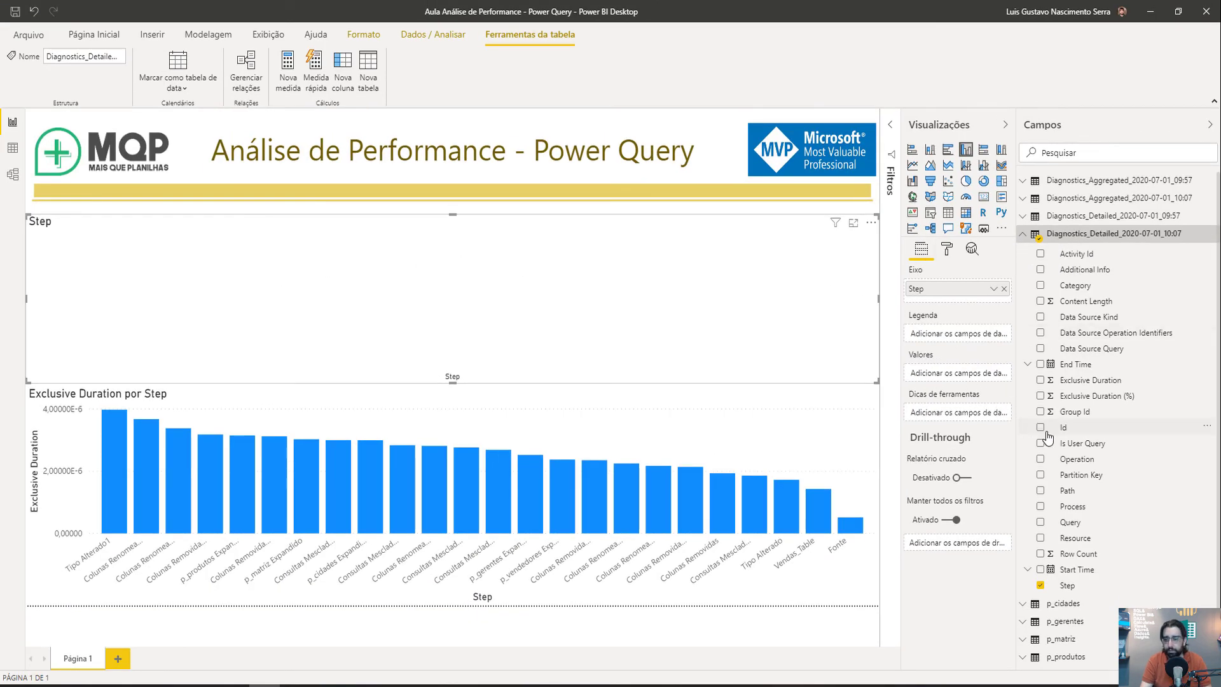
pyautogui.moveTo(1092, 384); pyautogui.dragTo(951, 375)
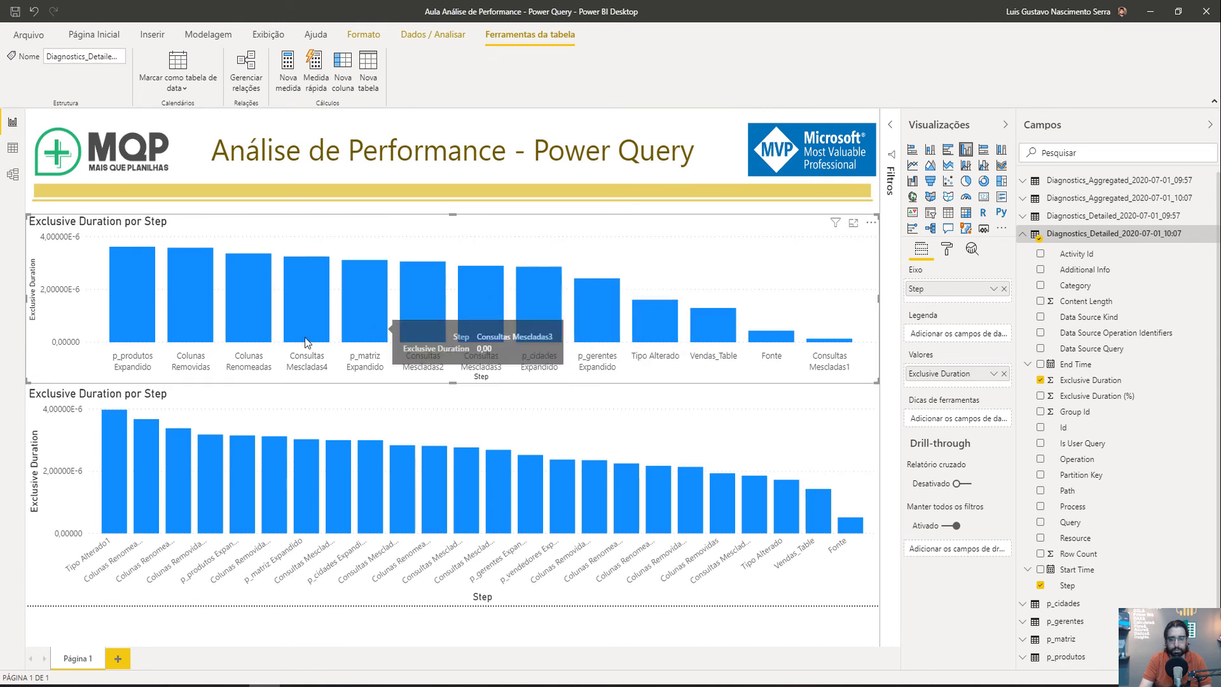
# Compare the step durations in the new 10:07 chart with those in the original 09:57 chart
pyautogui.moveTo(188, 311)
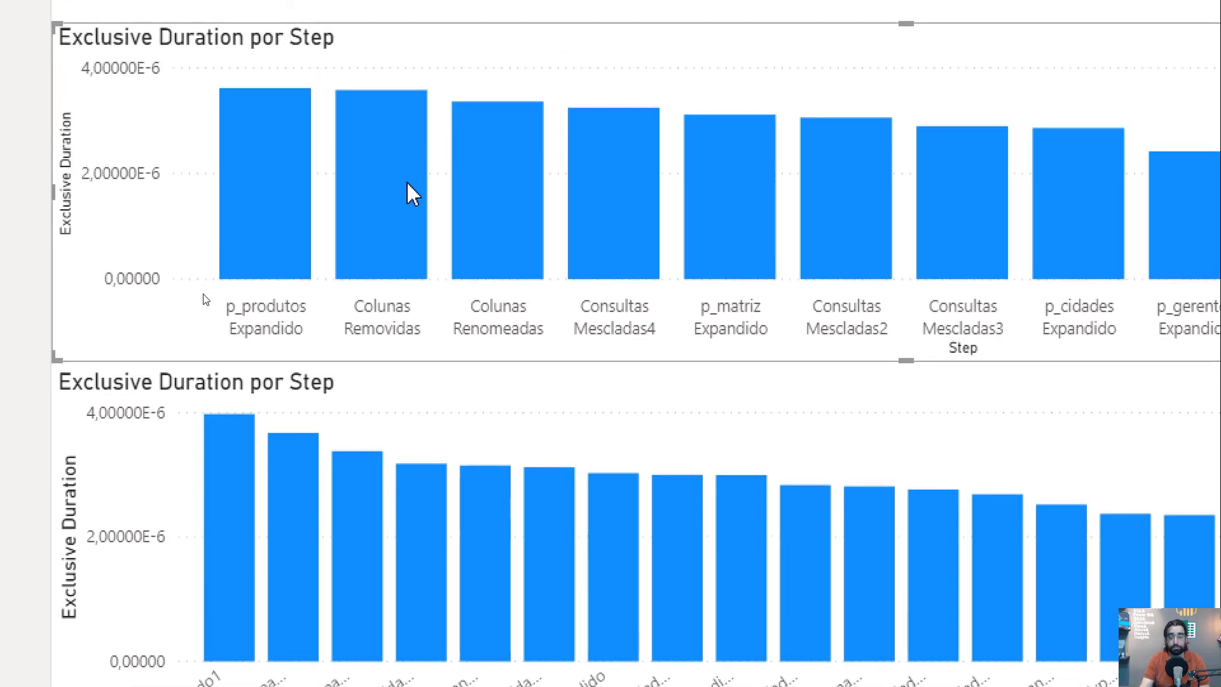
pyautogui.moveTo(407, 119)
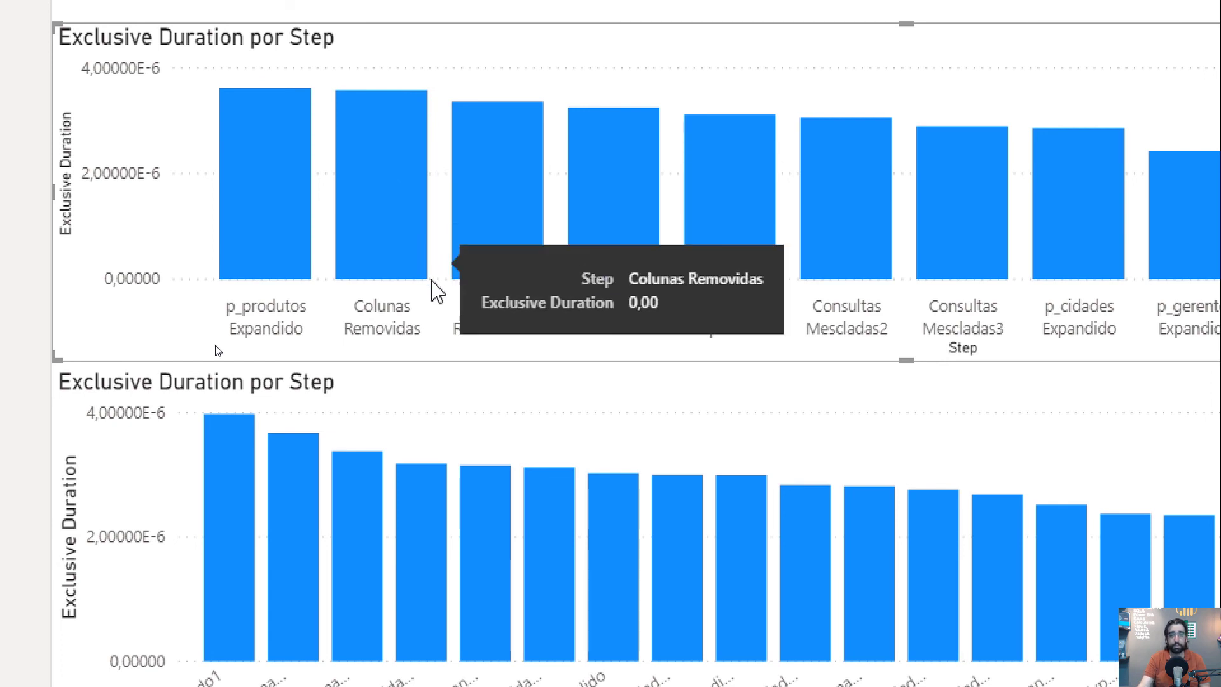
pyautogui.scroll(-3, 509, 560)
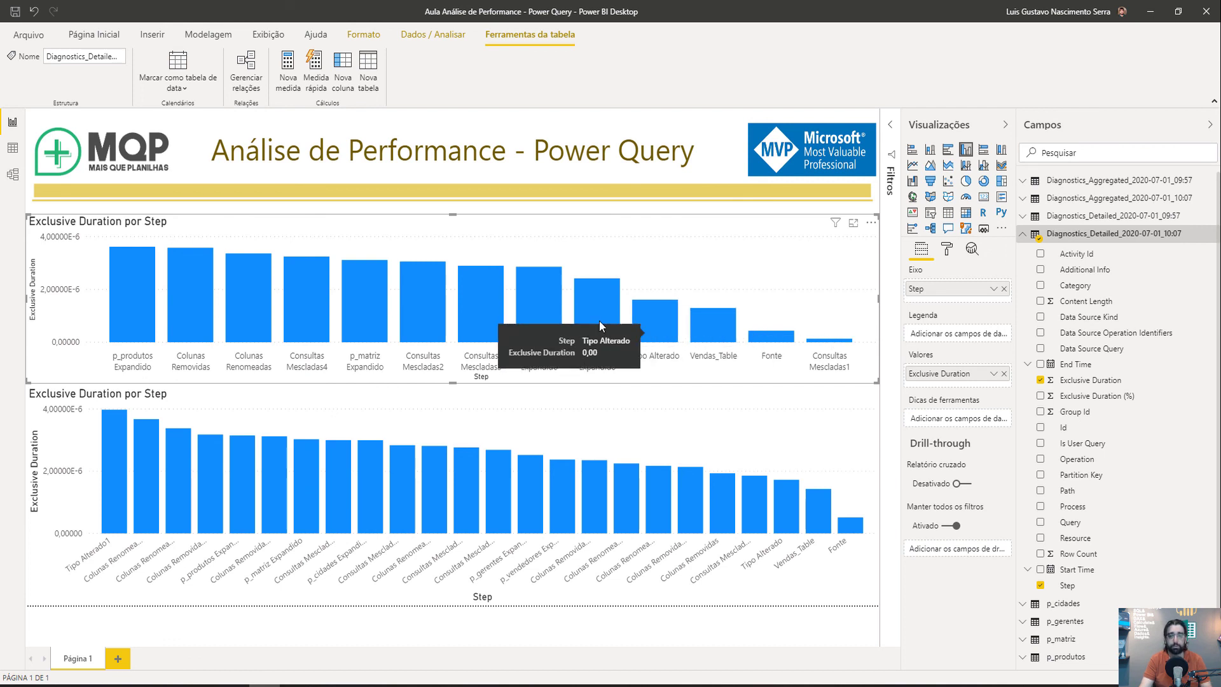
pyautogui.moveTo(586, 315)
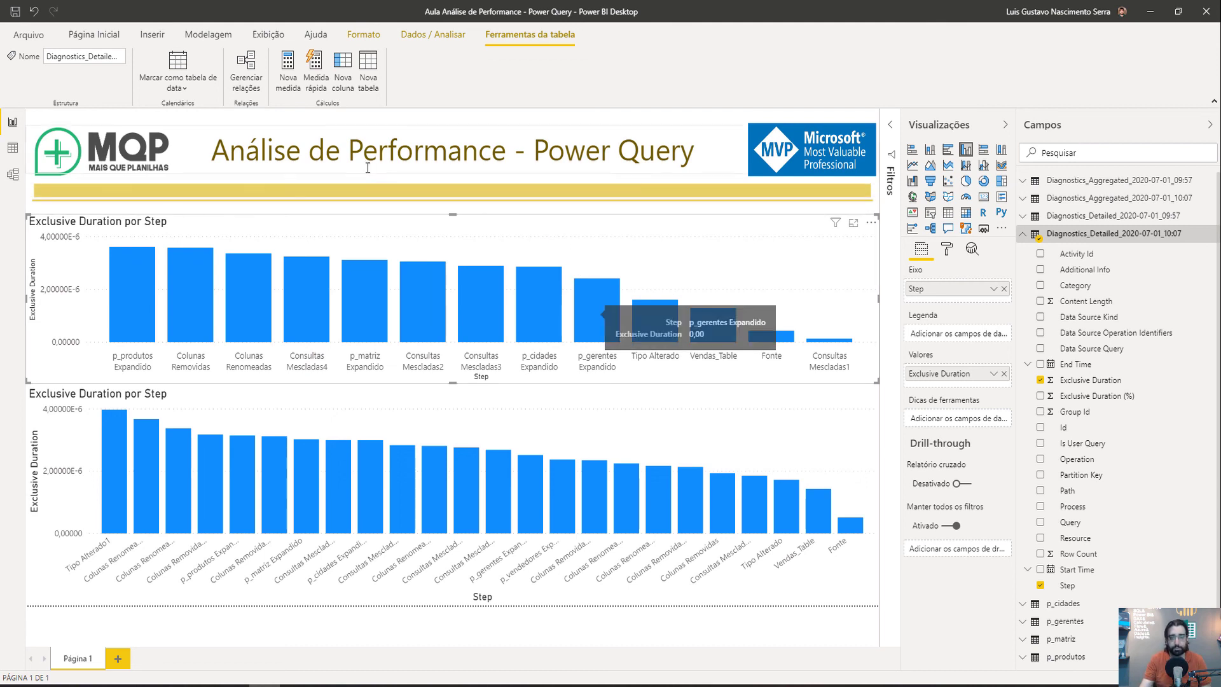
pyautogui.click(346, 210)
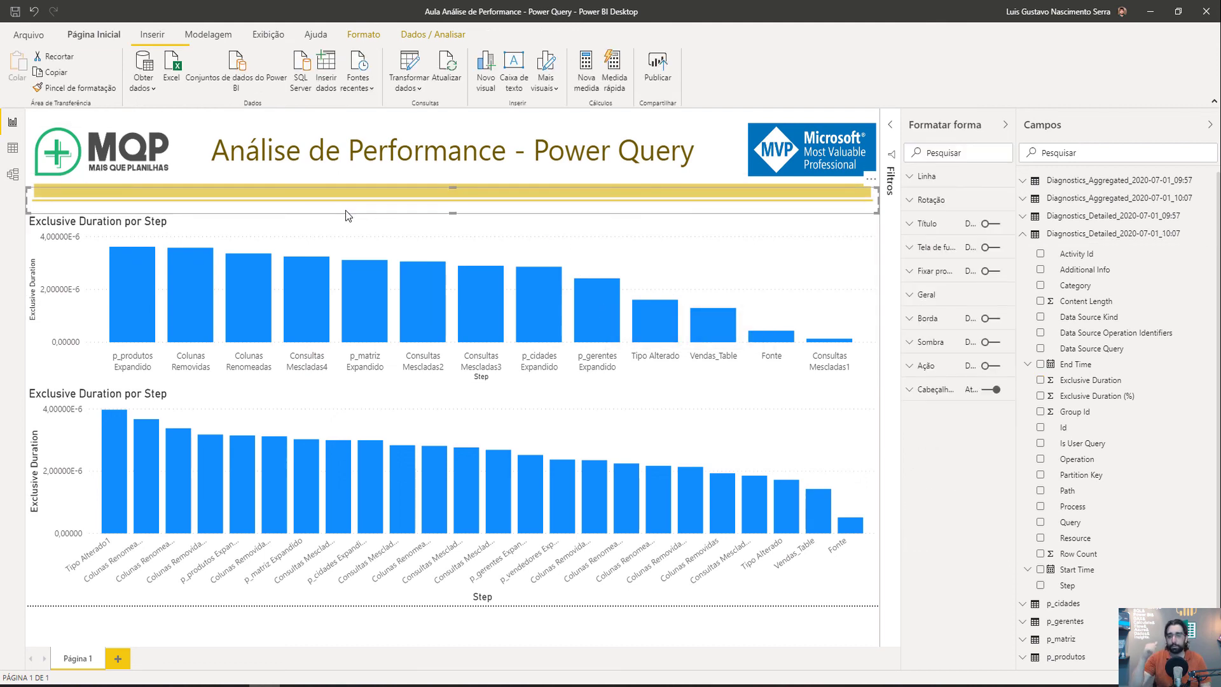